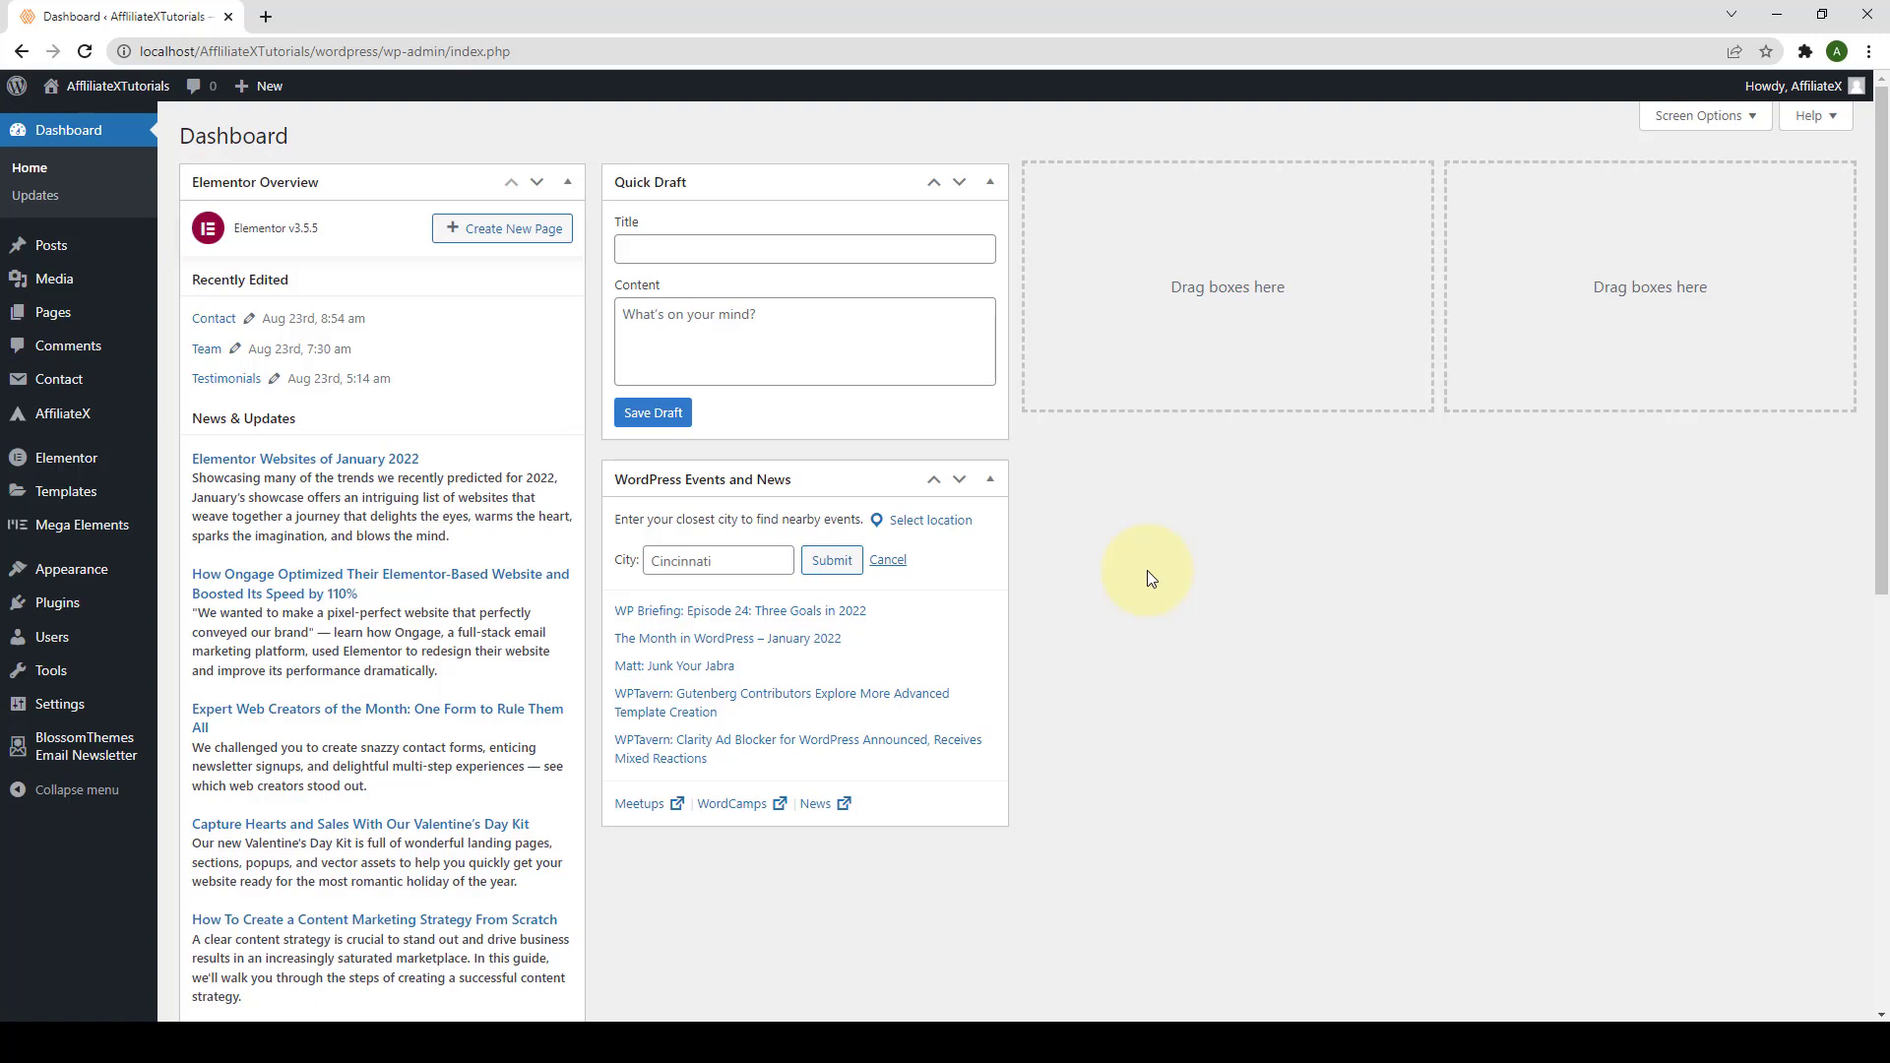
Step: From All Posts, open the Affiliate X Versus Line post's editor in a new tab
{"action": "mouse_move", "coordinate": [101, 268]}
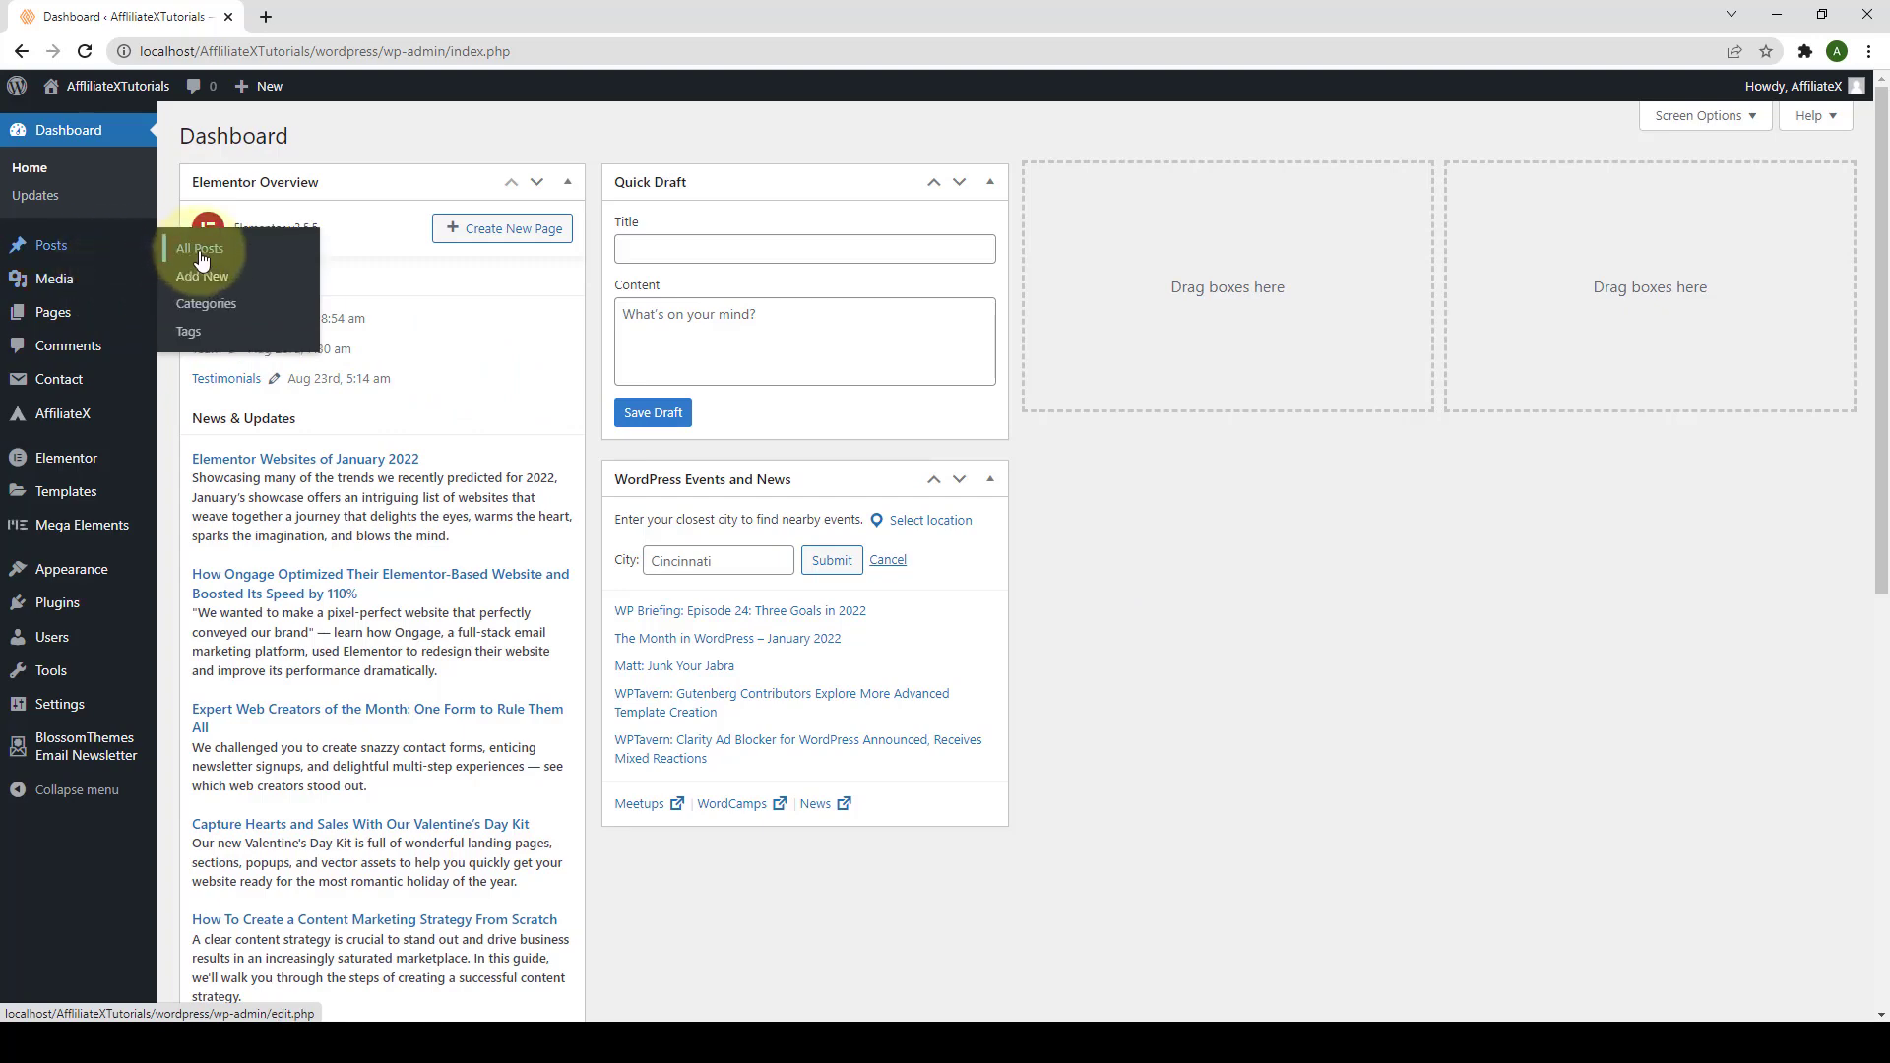
{"action": "left_click", "coordinate": [200, 258]}
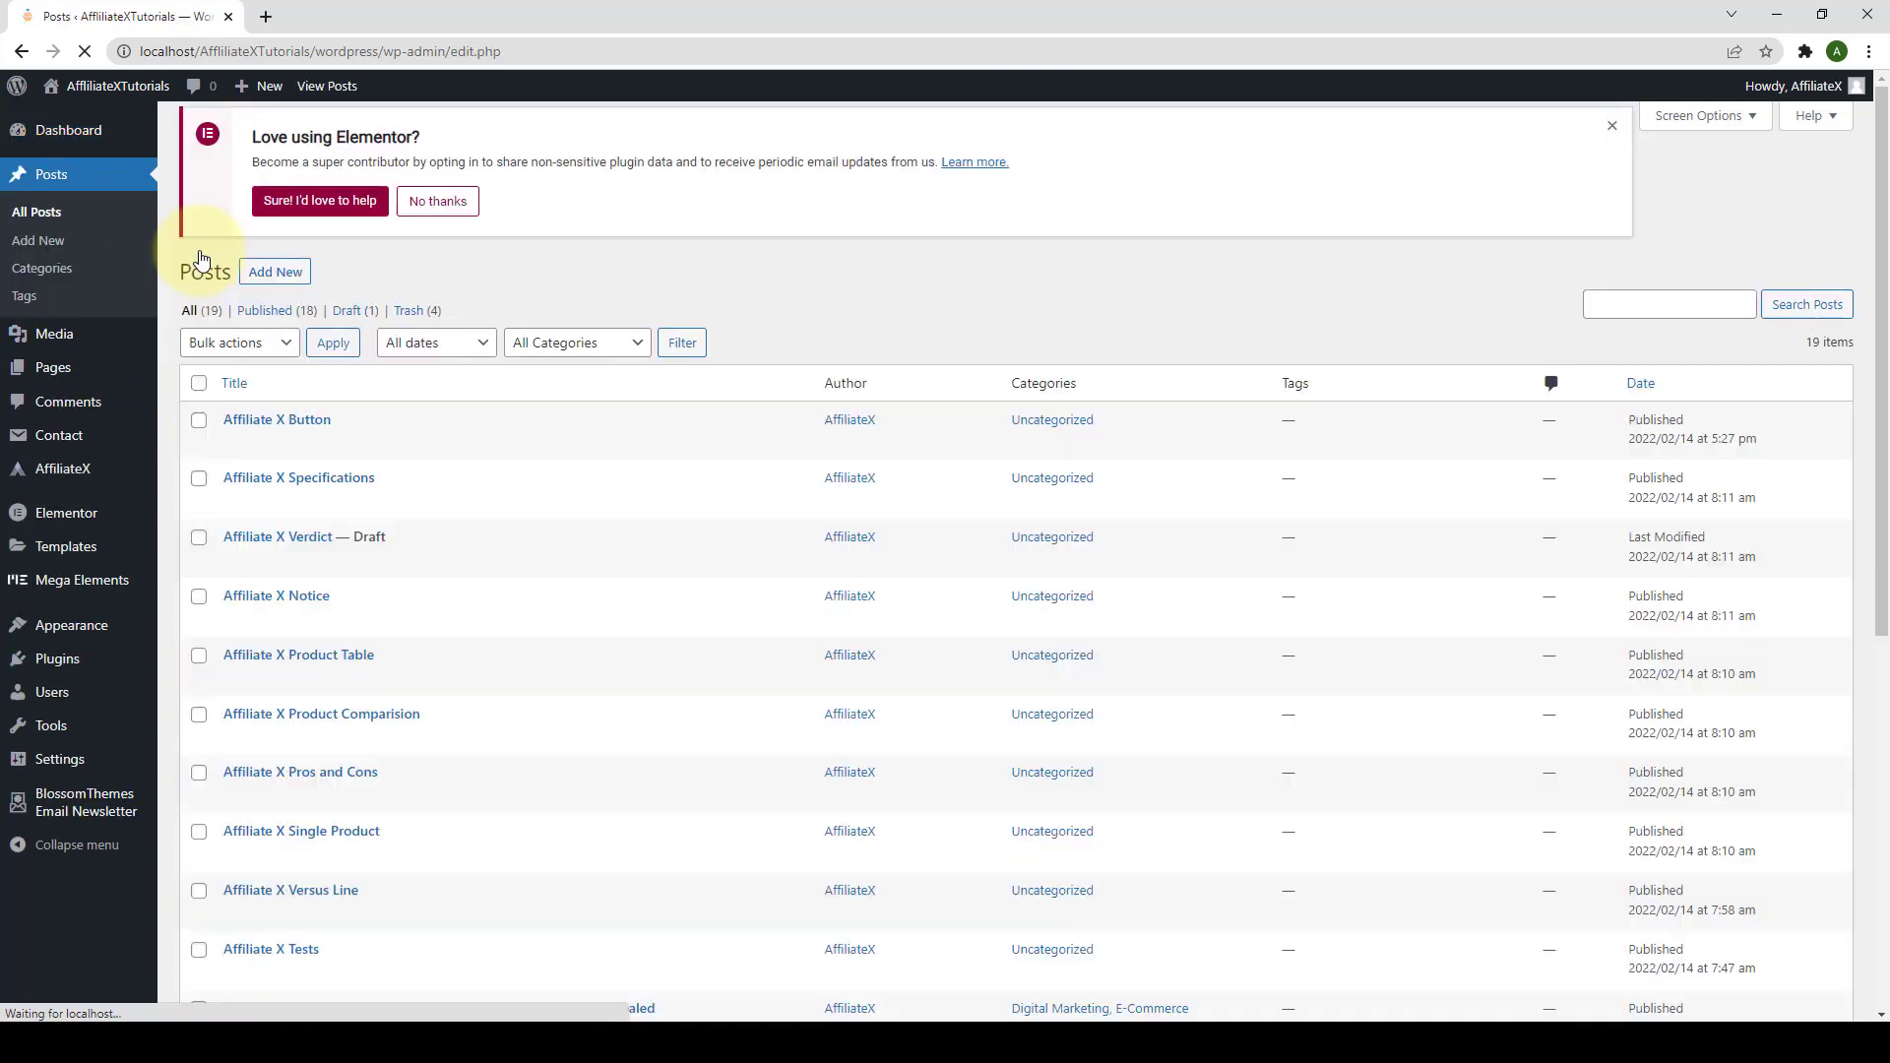
{"action": "scroll", "coordinate": [374, 423], "scroll_direction": "down", "scroll_amount": 2}
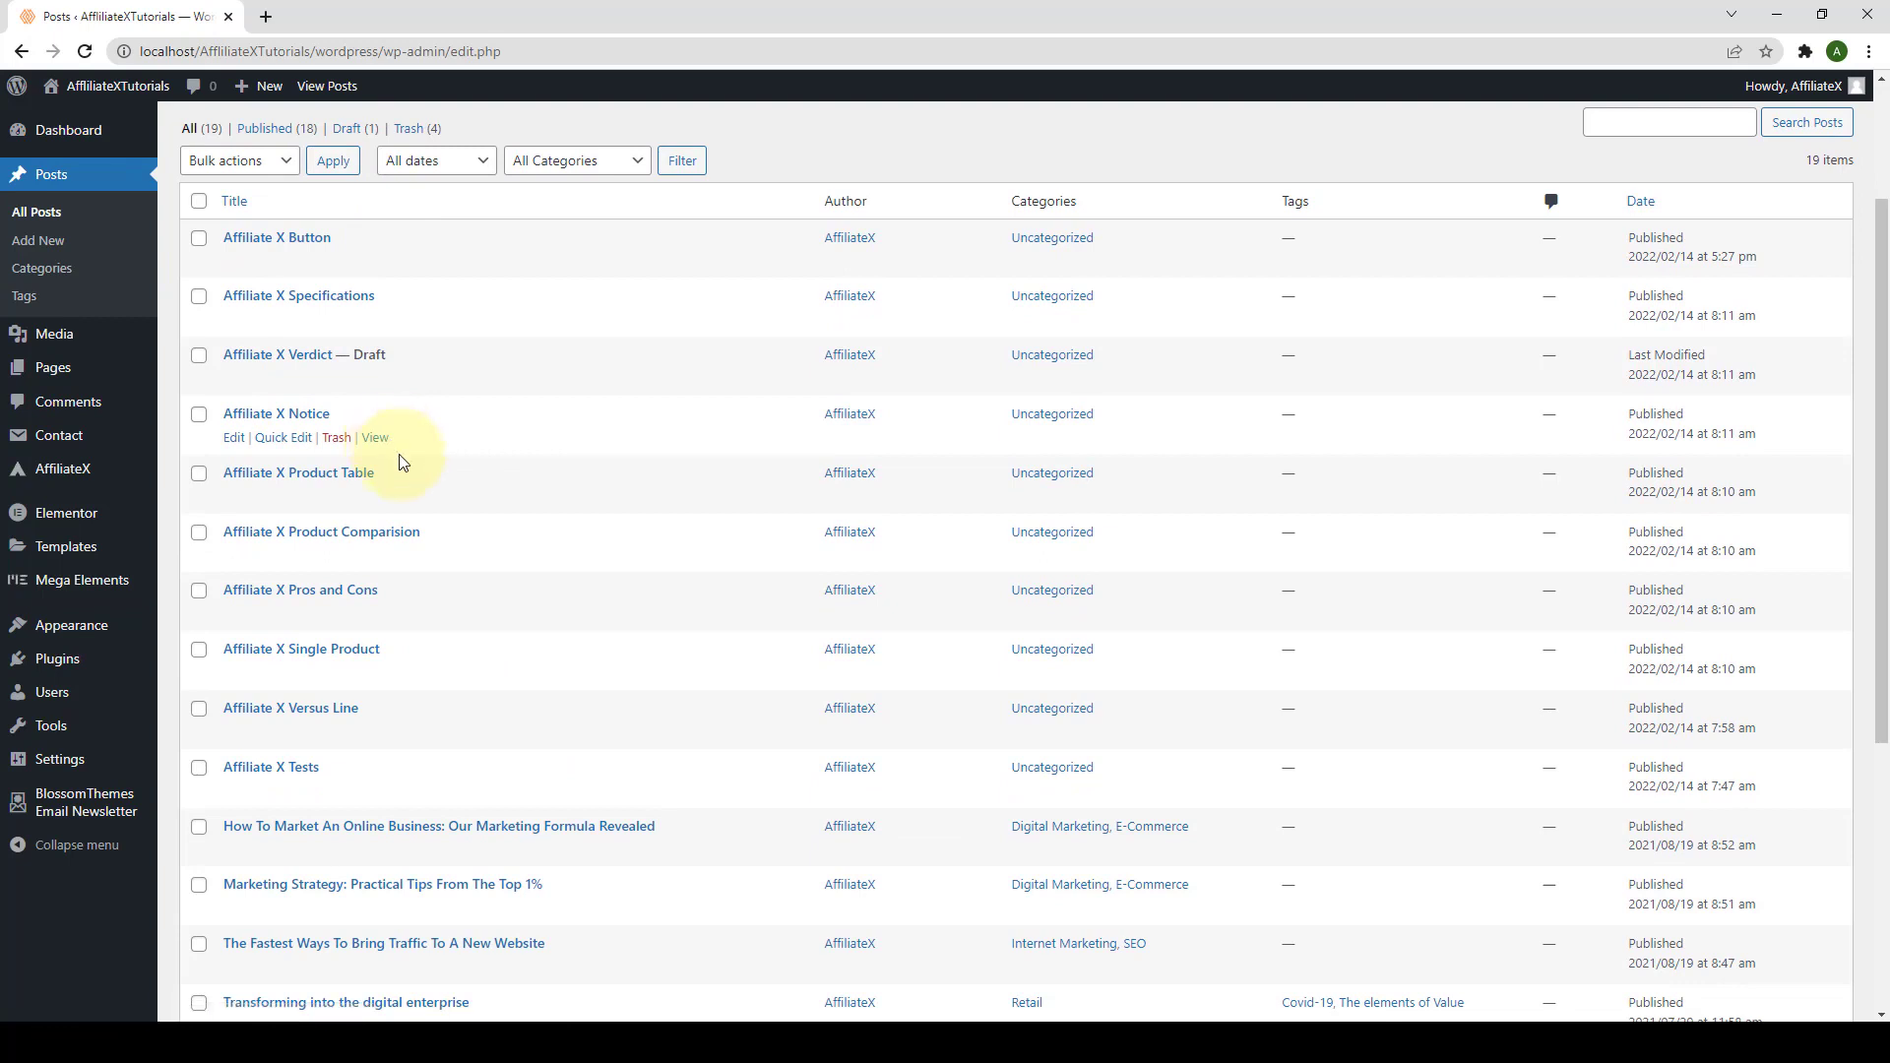
{"action": "scroll", "coordinate": [401, 462], "scroll_direction": "down", "scroll_amount": 1}
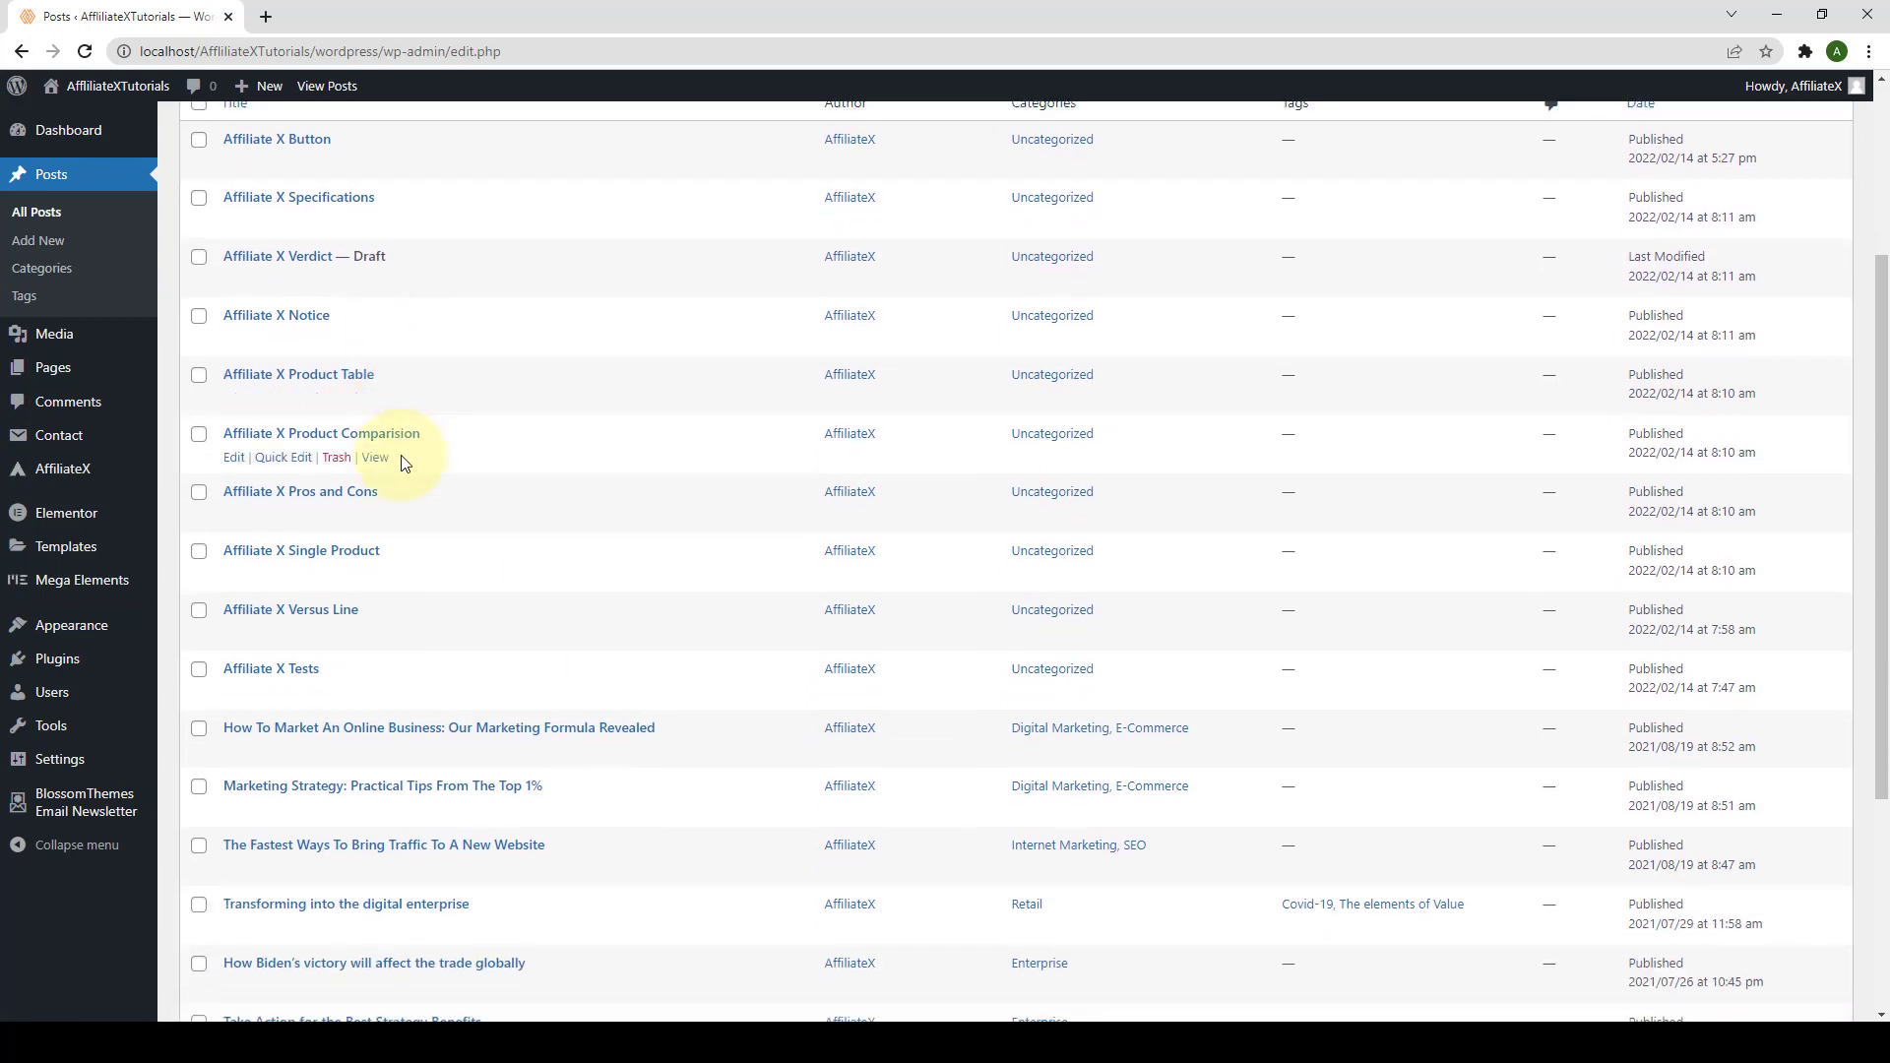
{"action": "scroll", "coordinate": [406, 468], "scroll_direction": "down", "scroll_amount": 1}
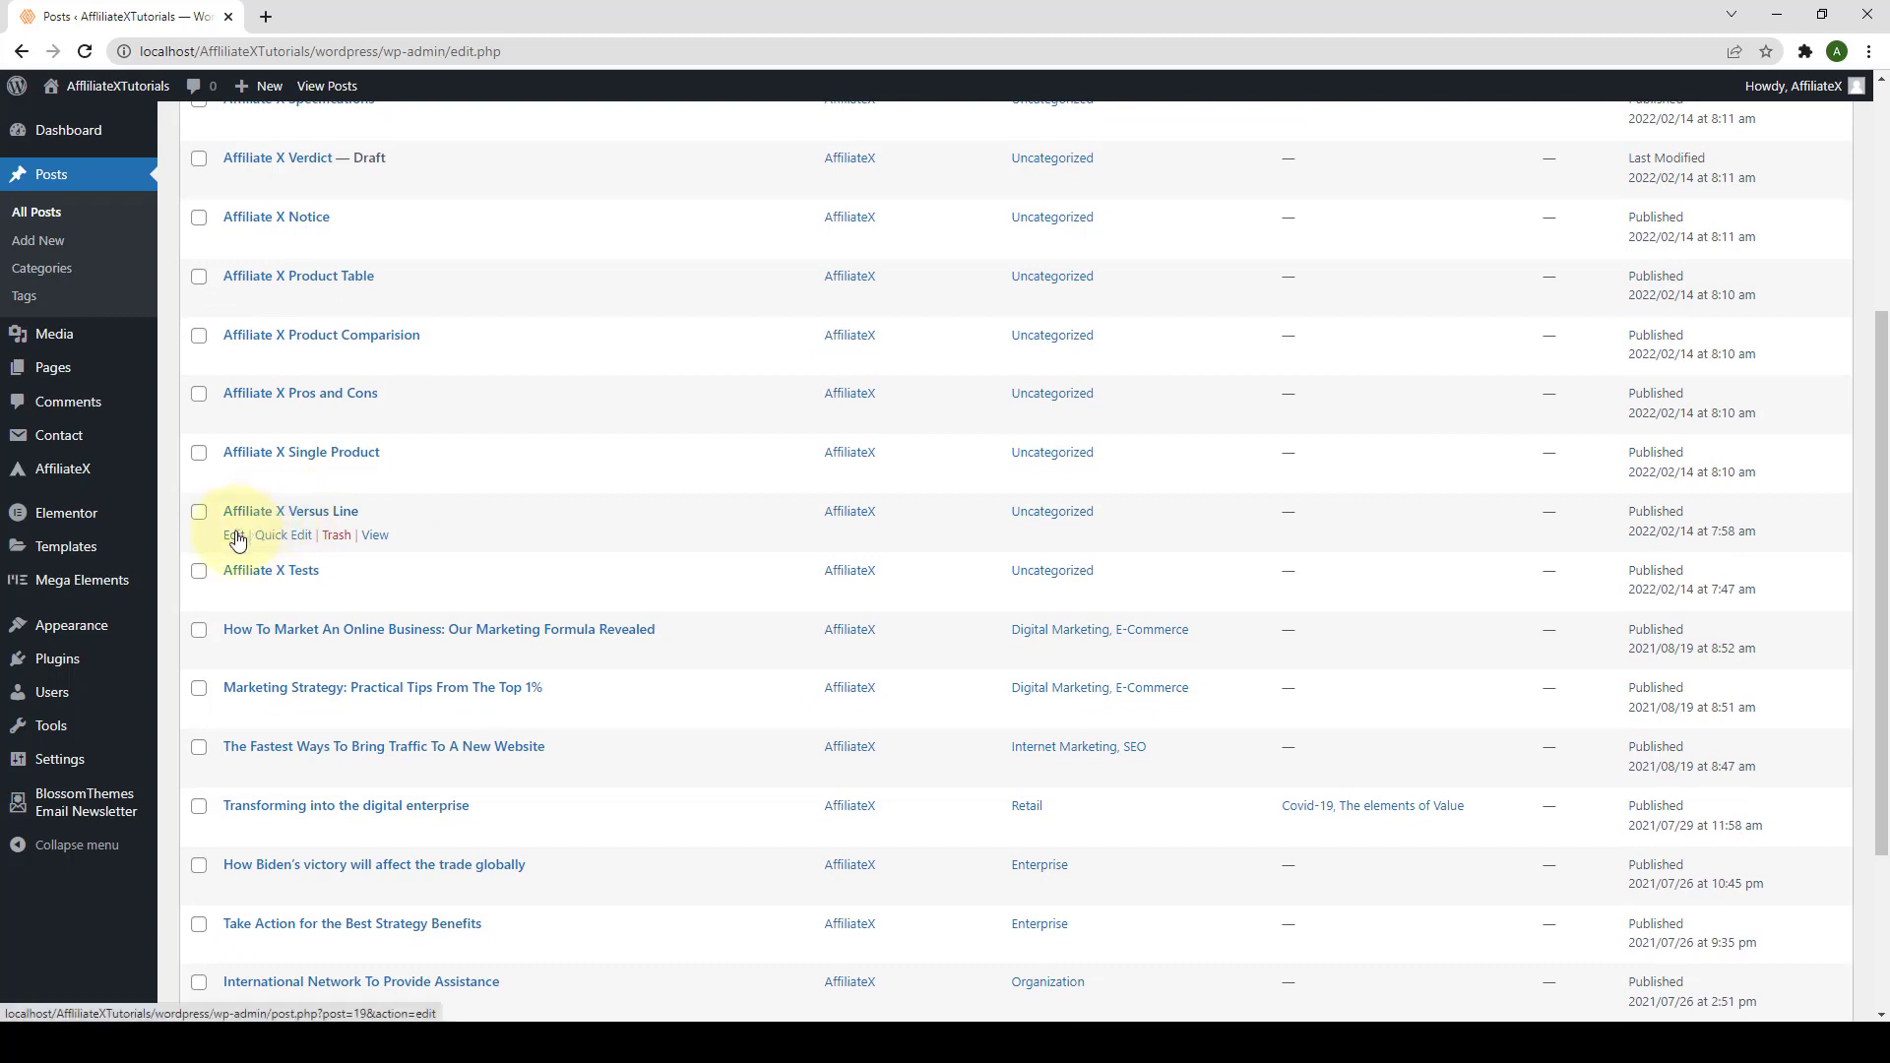
{"action": "right_click", "coordinate": [236, 536]}
{"action": "left_click", "coordinate": [278, 547]}
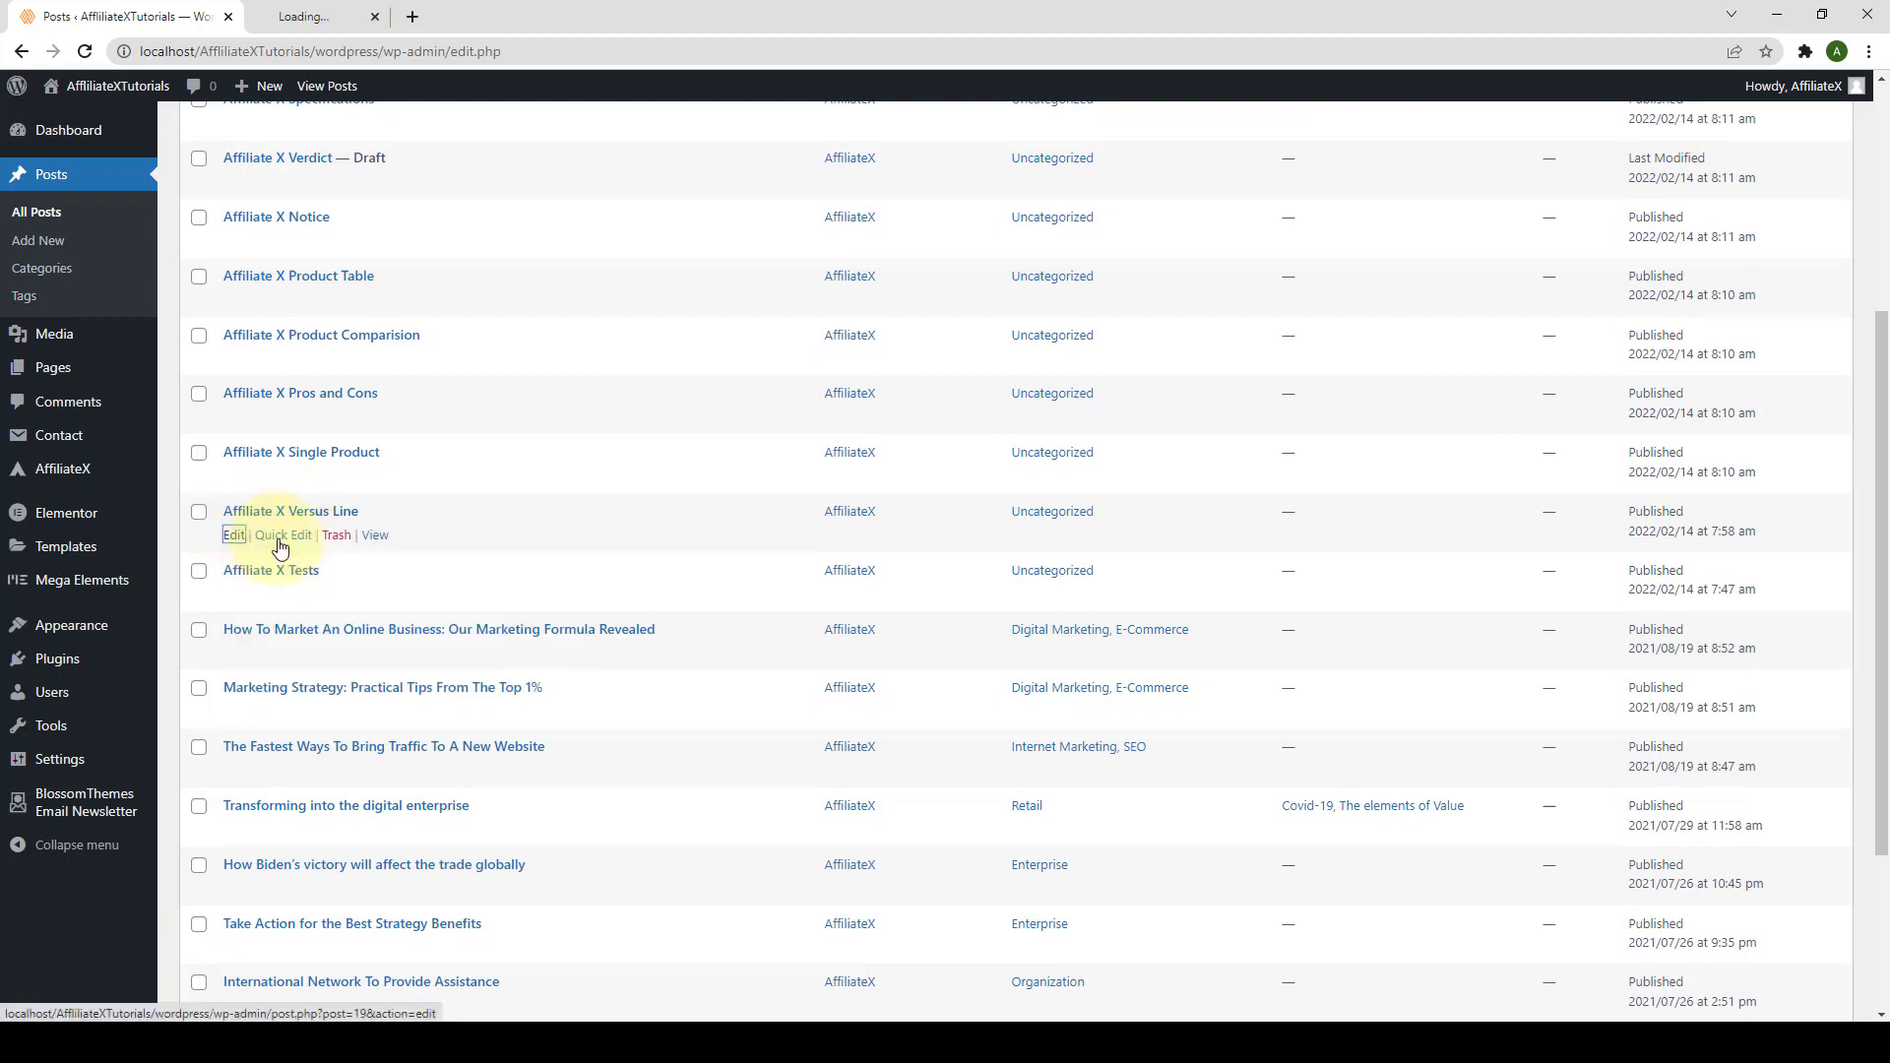
Step: Open the post's live page in another tab and scroll down to the iPhone heading
{"action": "right_click", "coordinate": [373, 541]}
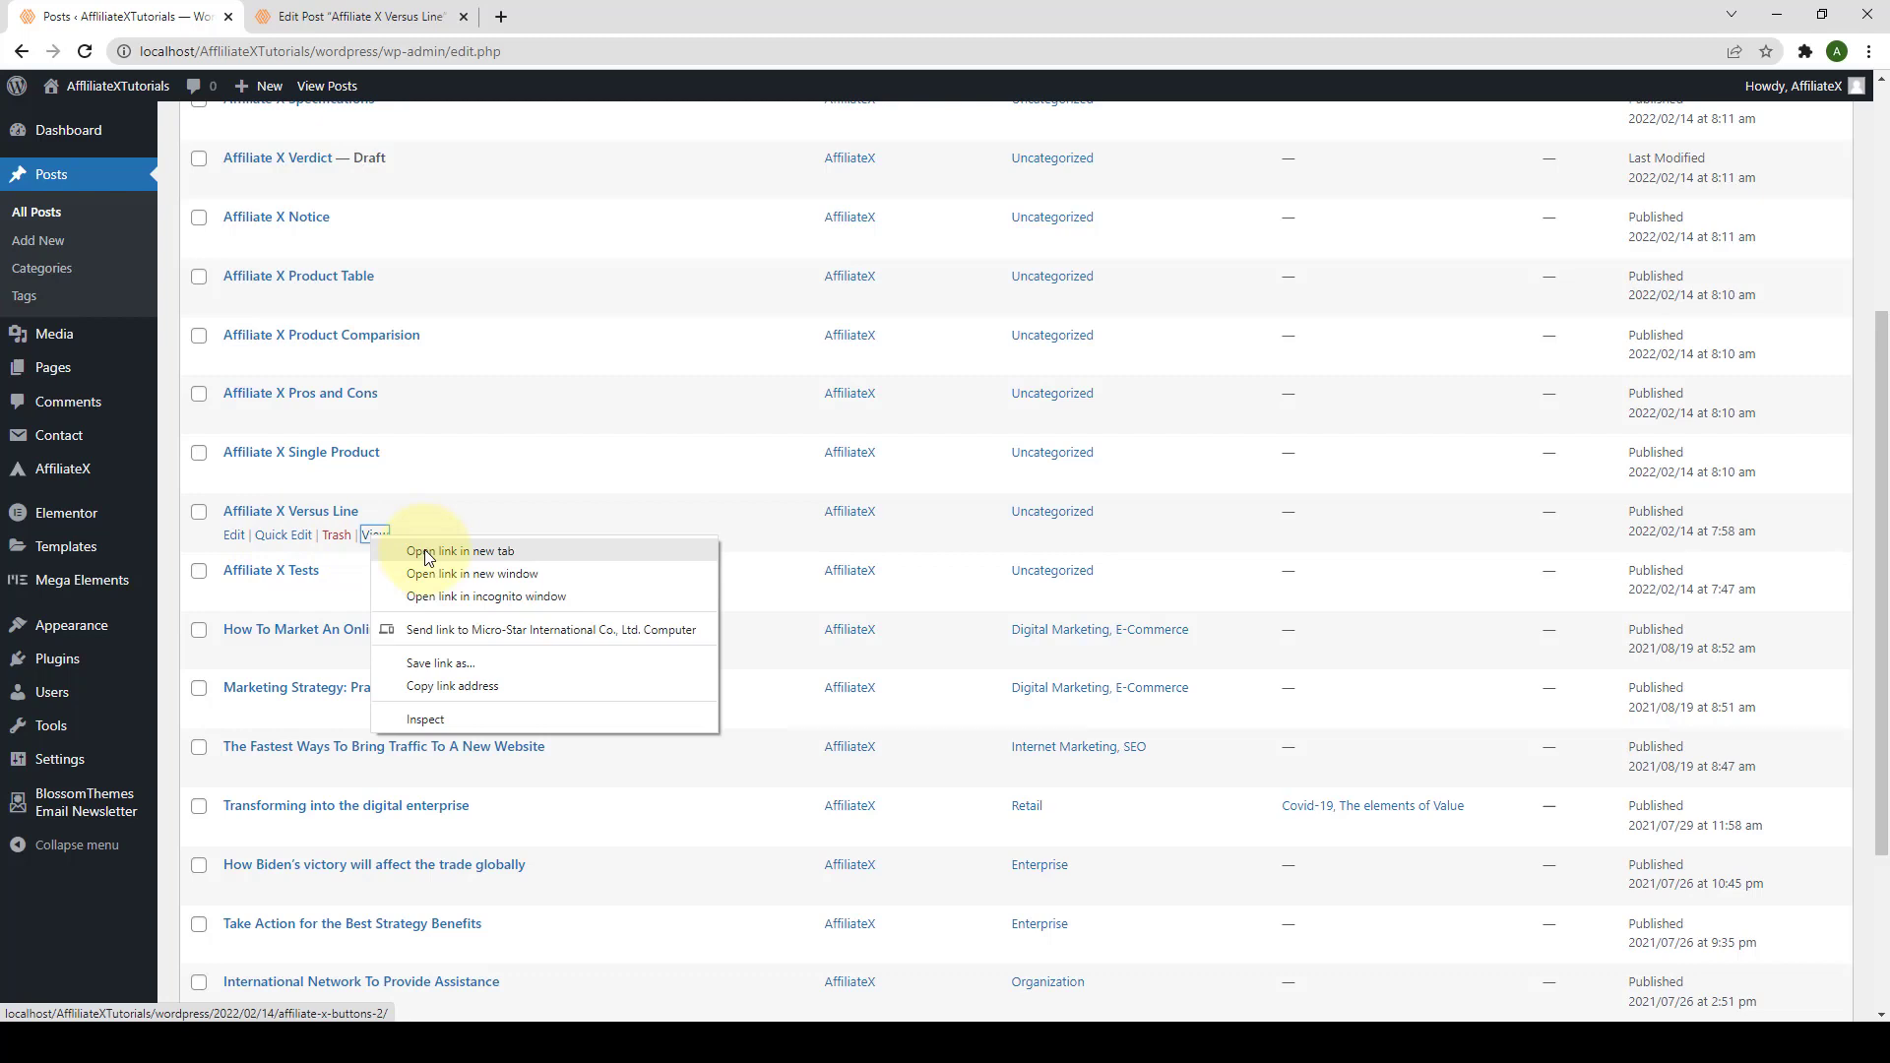
{"action": "left_click", "coordinate": [428, 552]}
{"action": "left_click", "coordinate": [580, 14]}
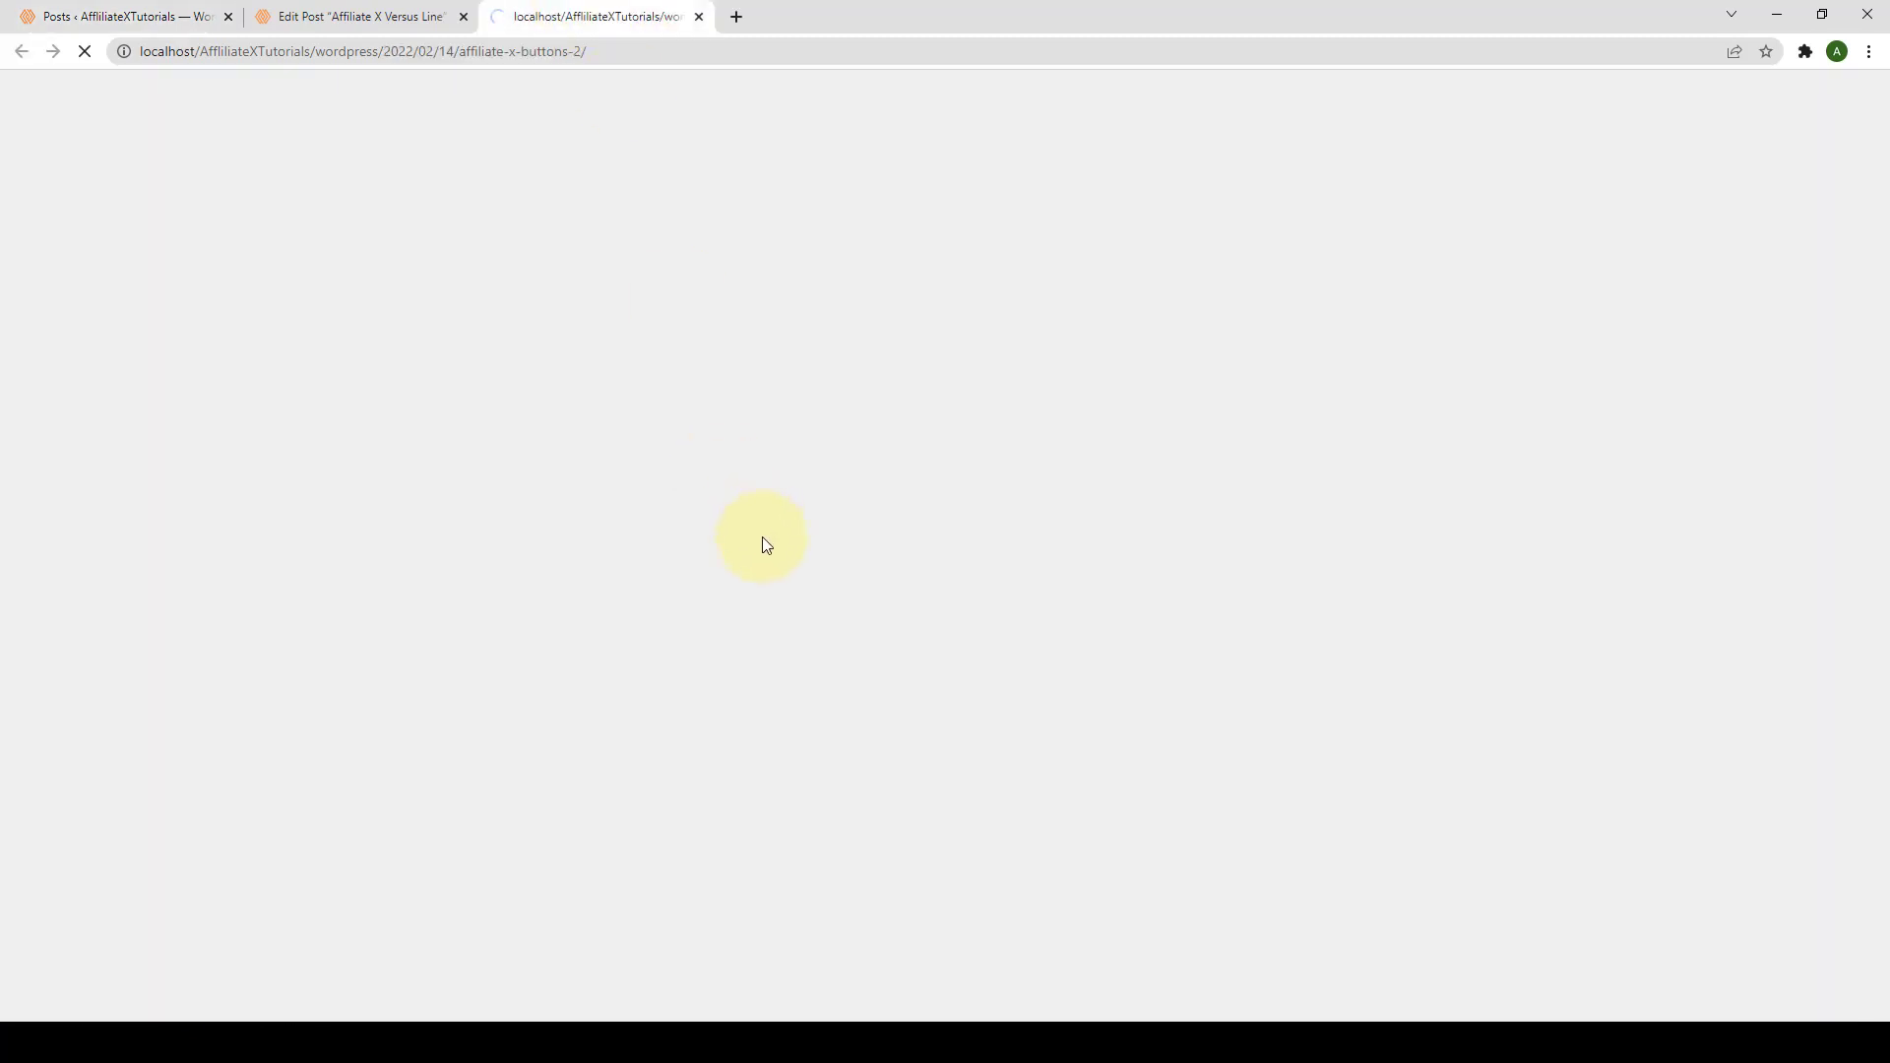
{"action": "scroll", "coordinate": [764, 565], "scroll_direction": "down", "scroll_amount": 5}
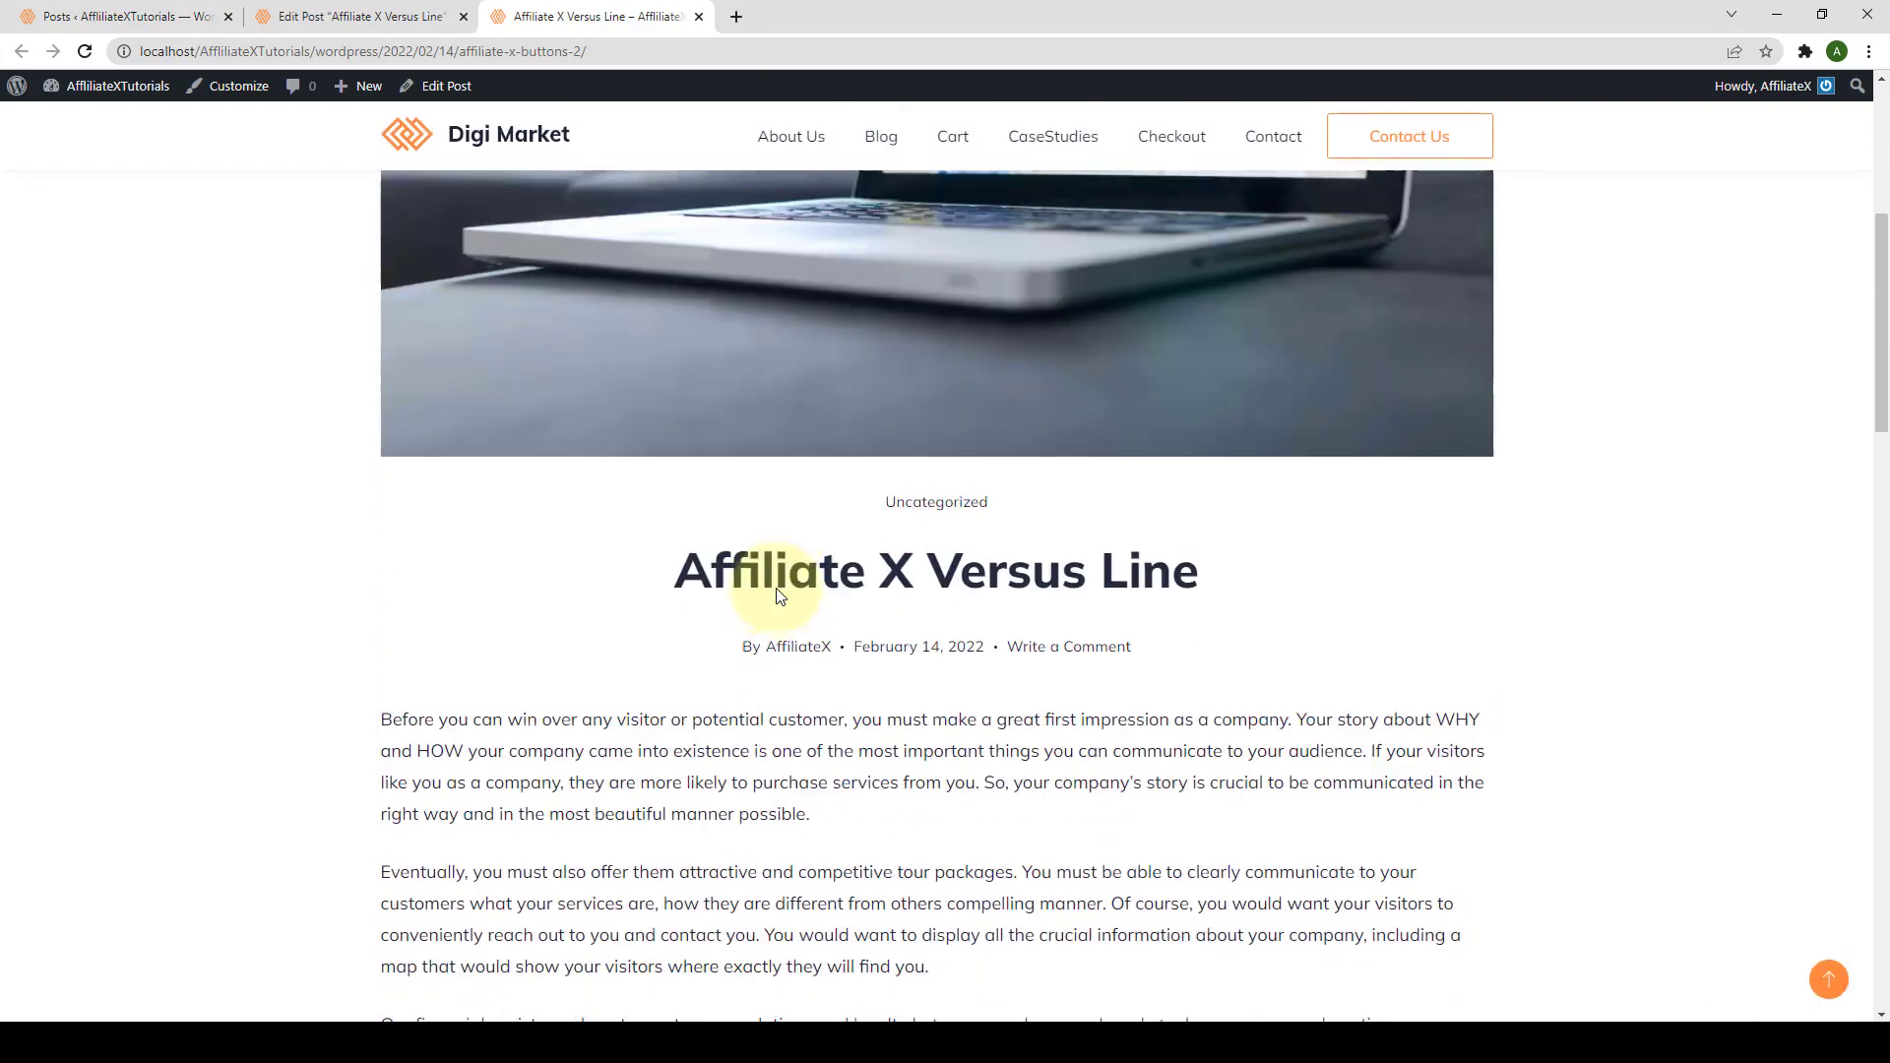
{"action": "scroll", "coordinate": [777, 591], "scroll_direction": "down", "scroll_amount": 15}
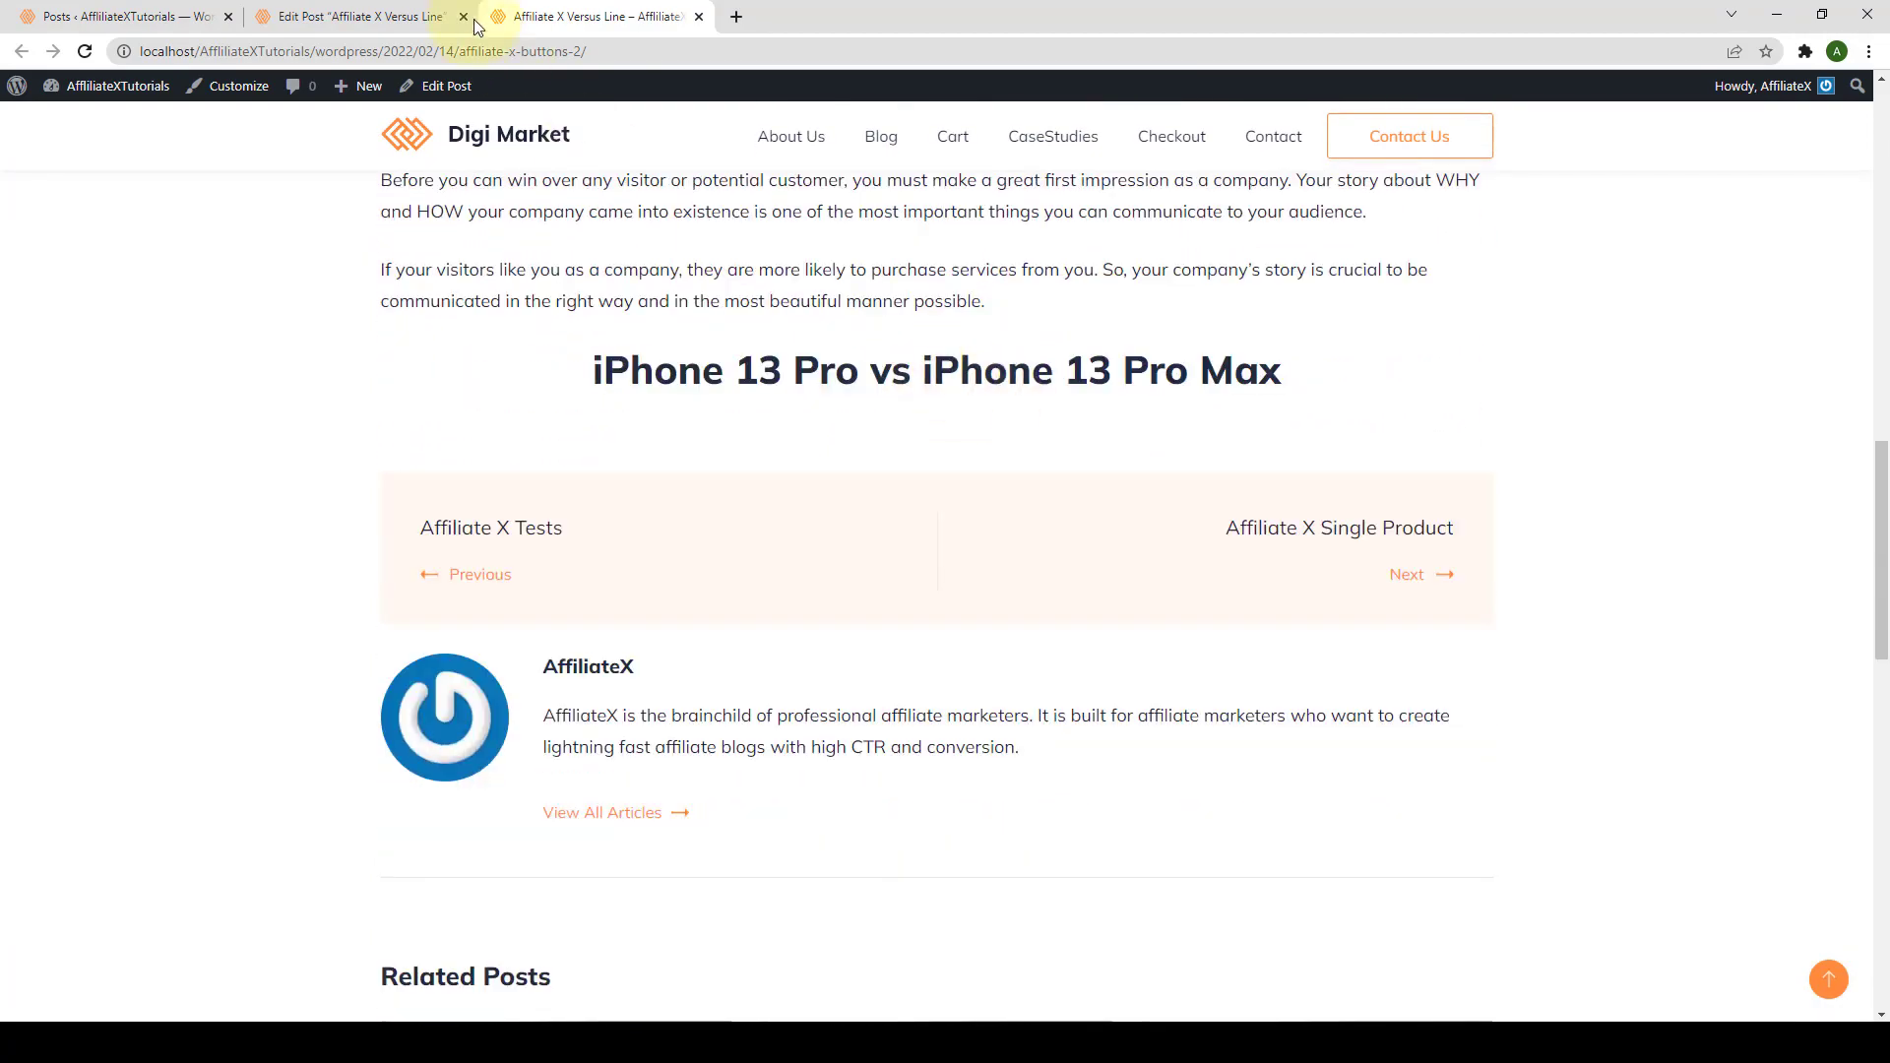
Step: Insert an AffiliateX Versus Line block on the empty line under the iPhone 13 Pro vs iPhone 13 Pro Max heading
{"action": "left_click", "coordinate": [448, 18]}
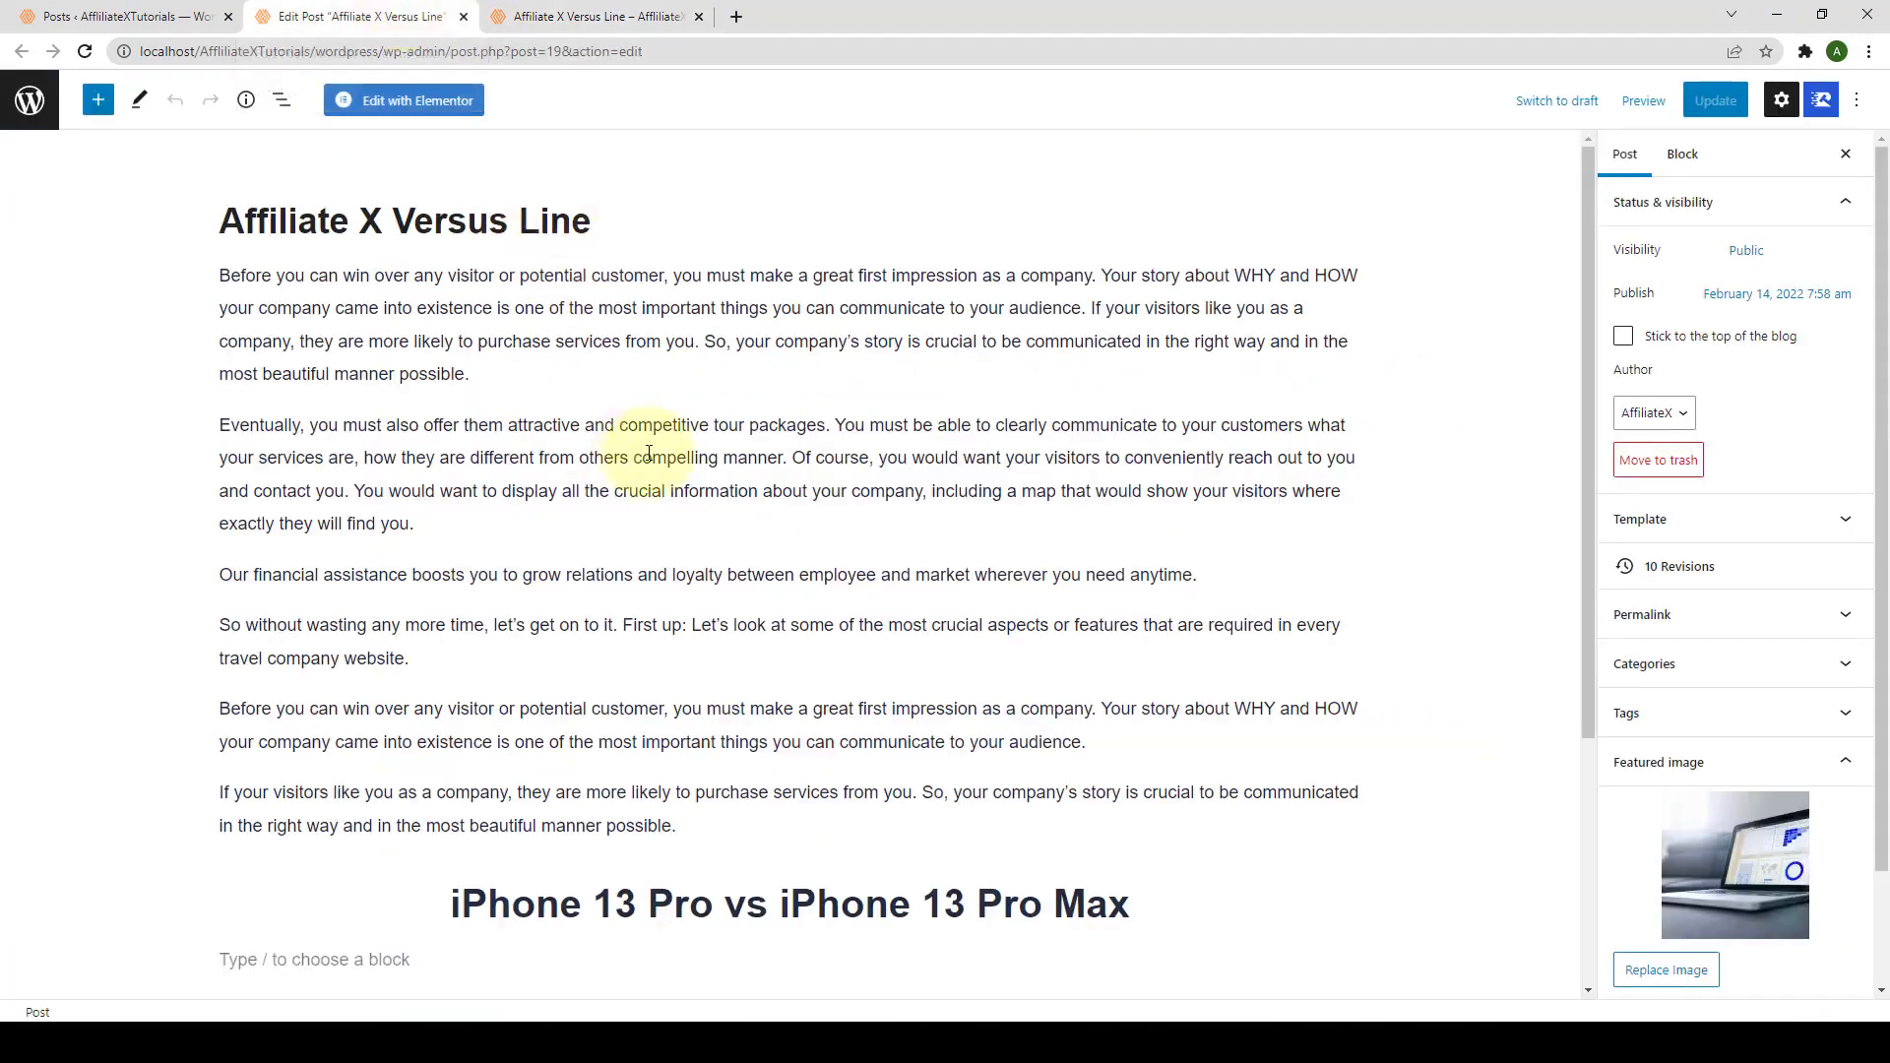
{"action": "scroll", "coordinate": [655, 483], "scroll_direction": "down", "scroll_amount": 4}
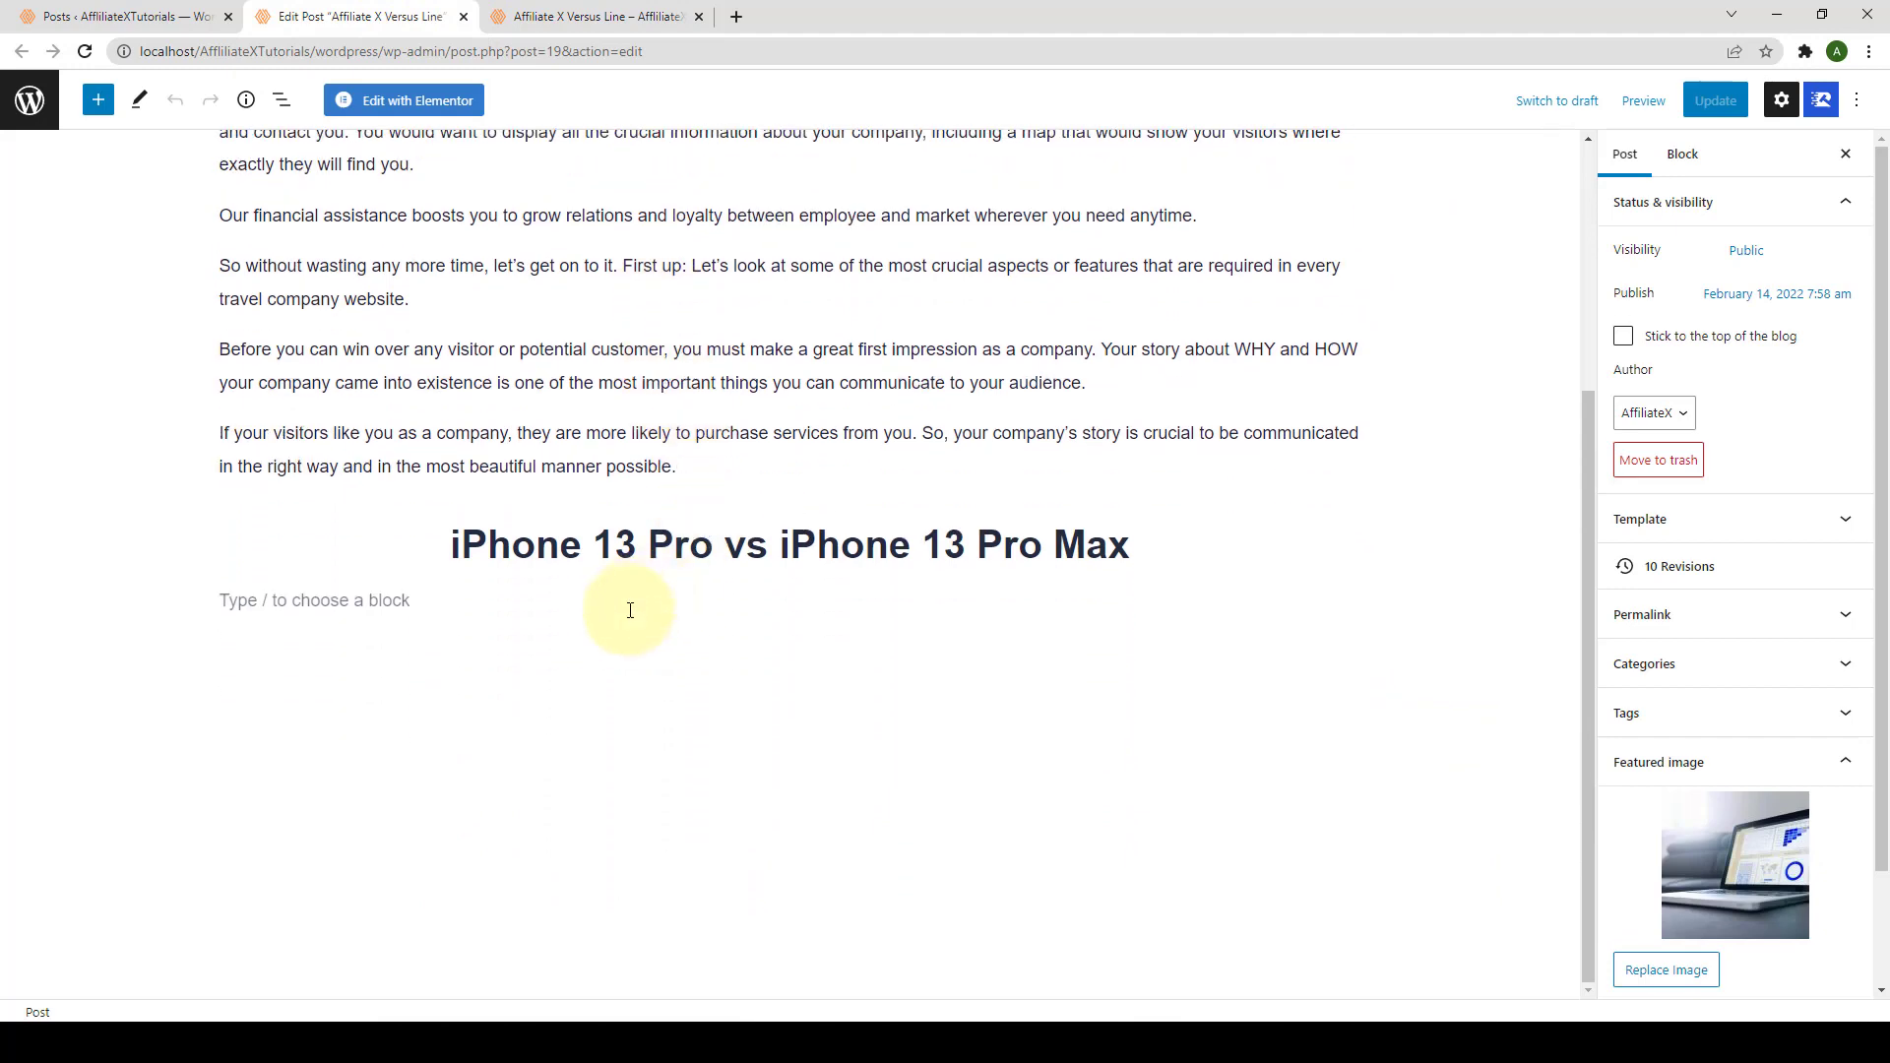
{"action": "left_click", "coordinate": [605, 602]}
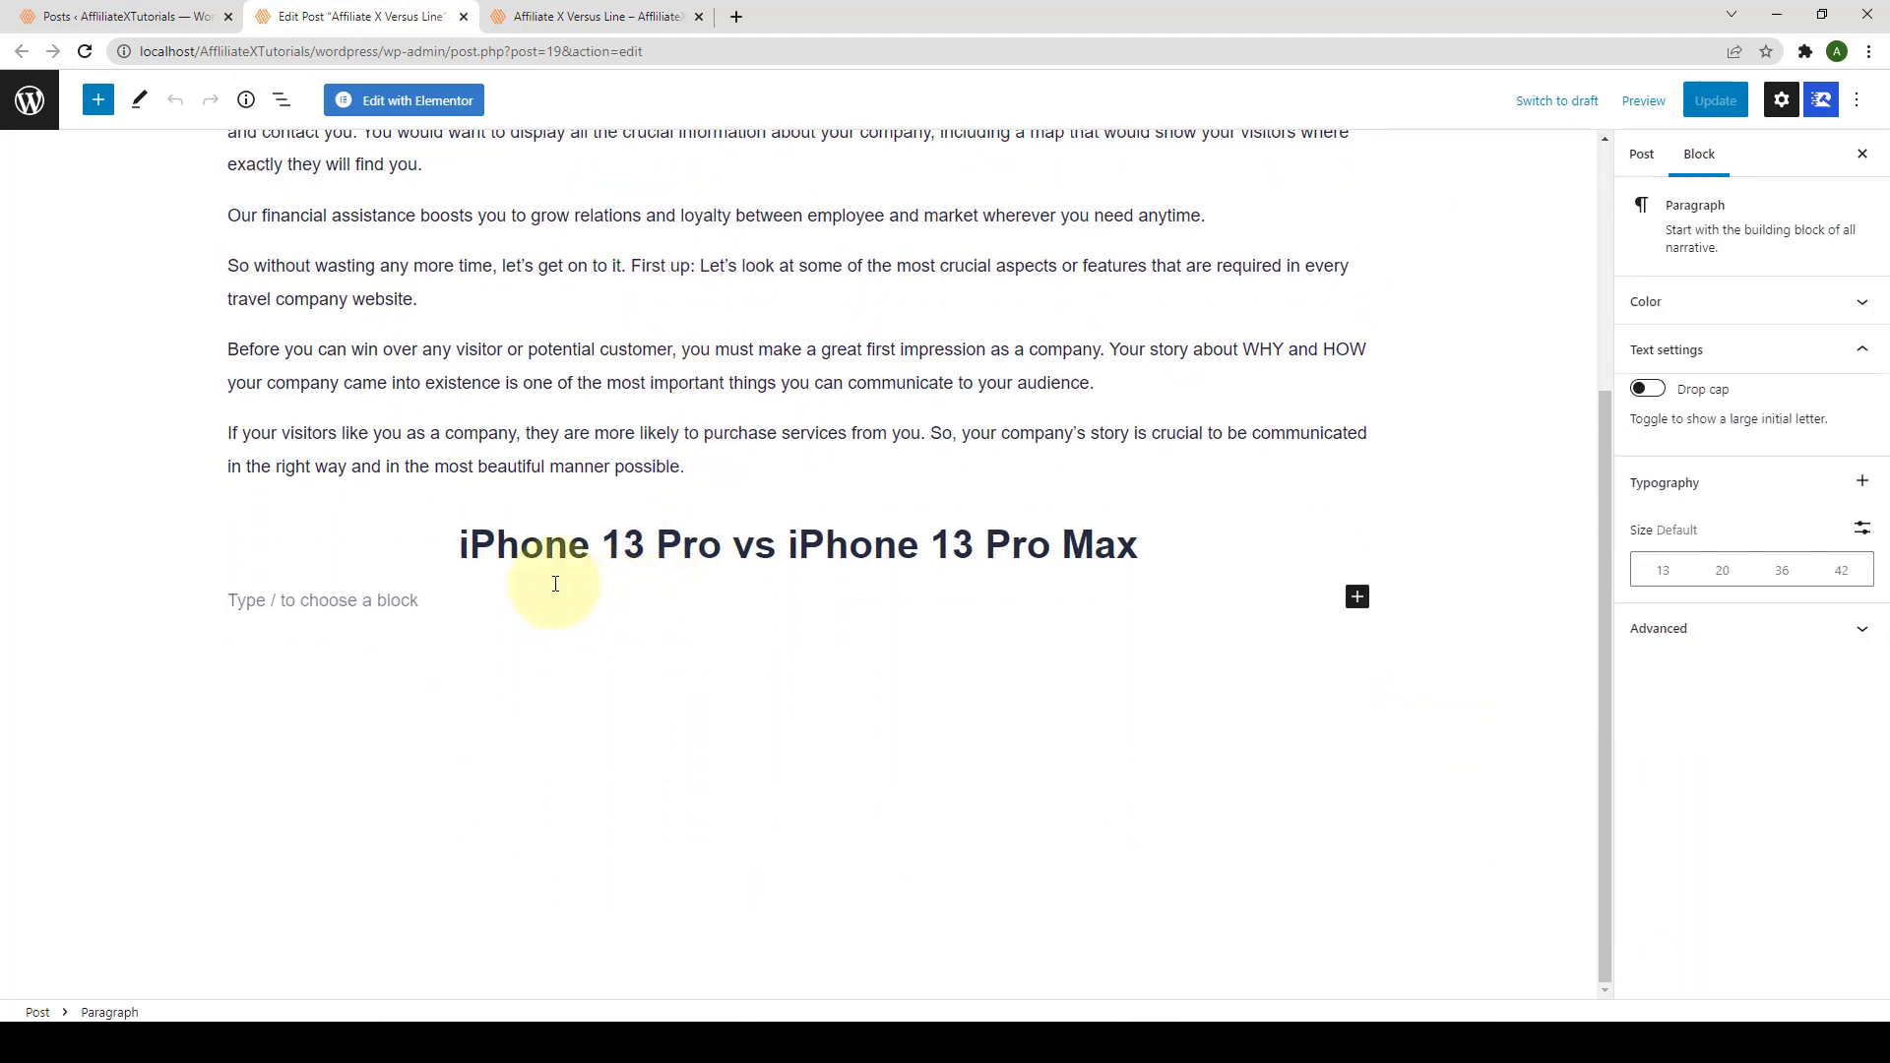
{"action": "left_click", "coordinate": [98, 100]}
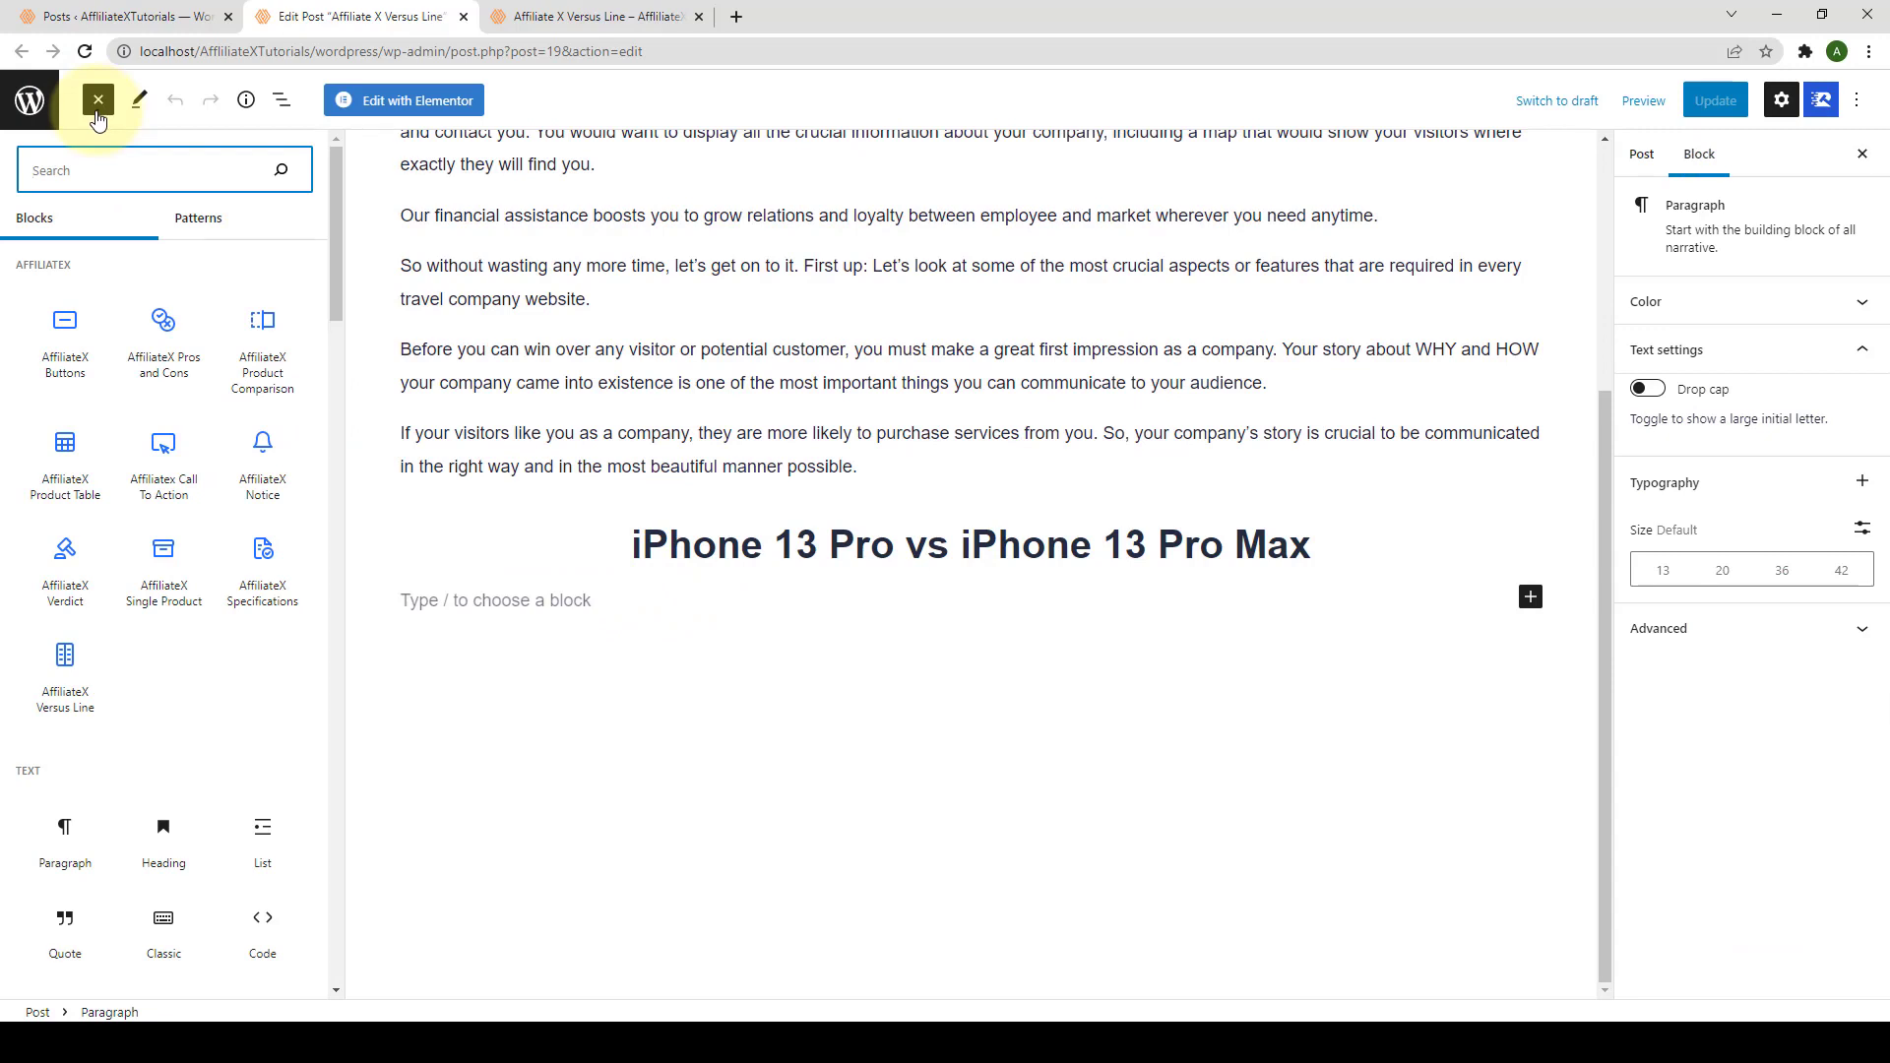
{"action": "mouse_move", "coordinate": [65, 658]}
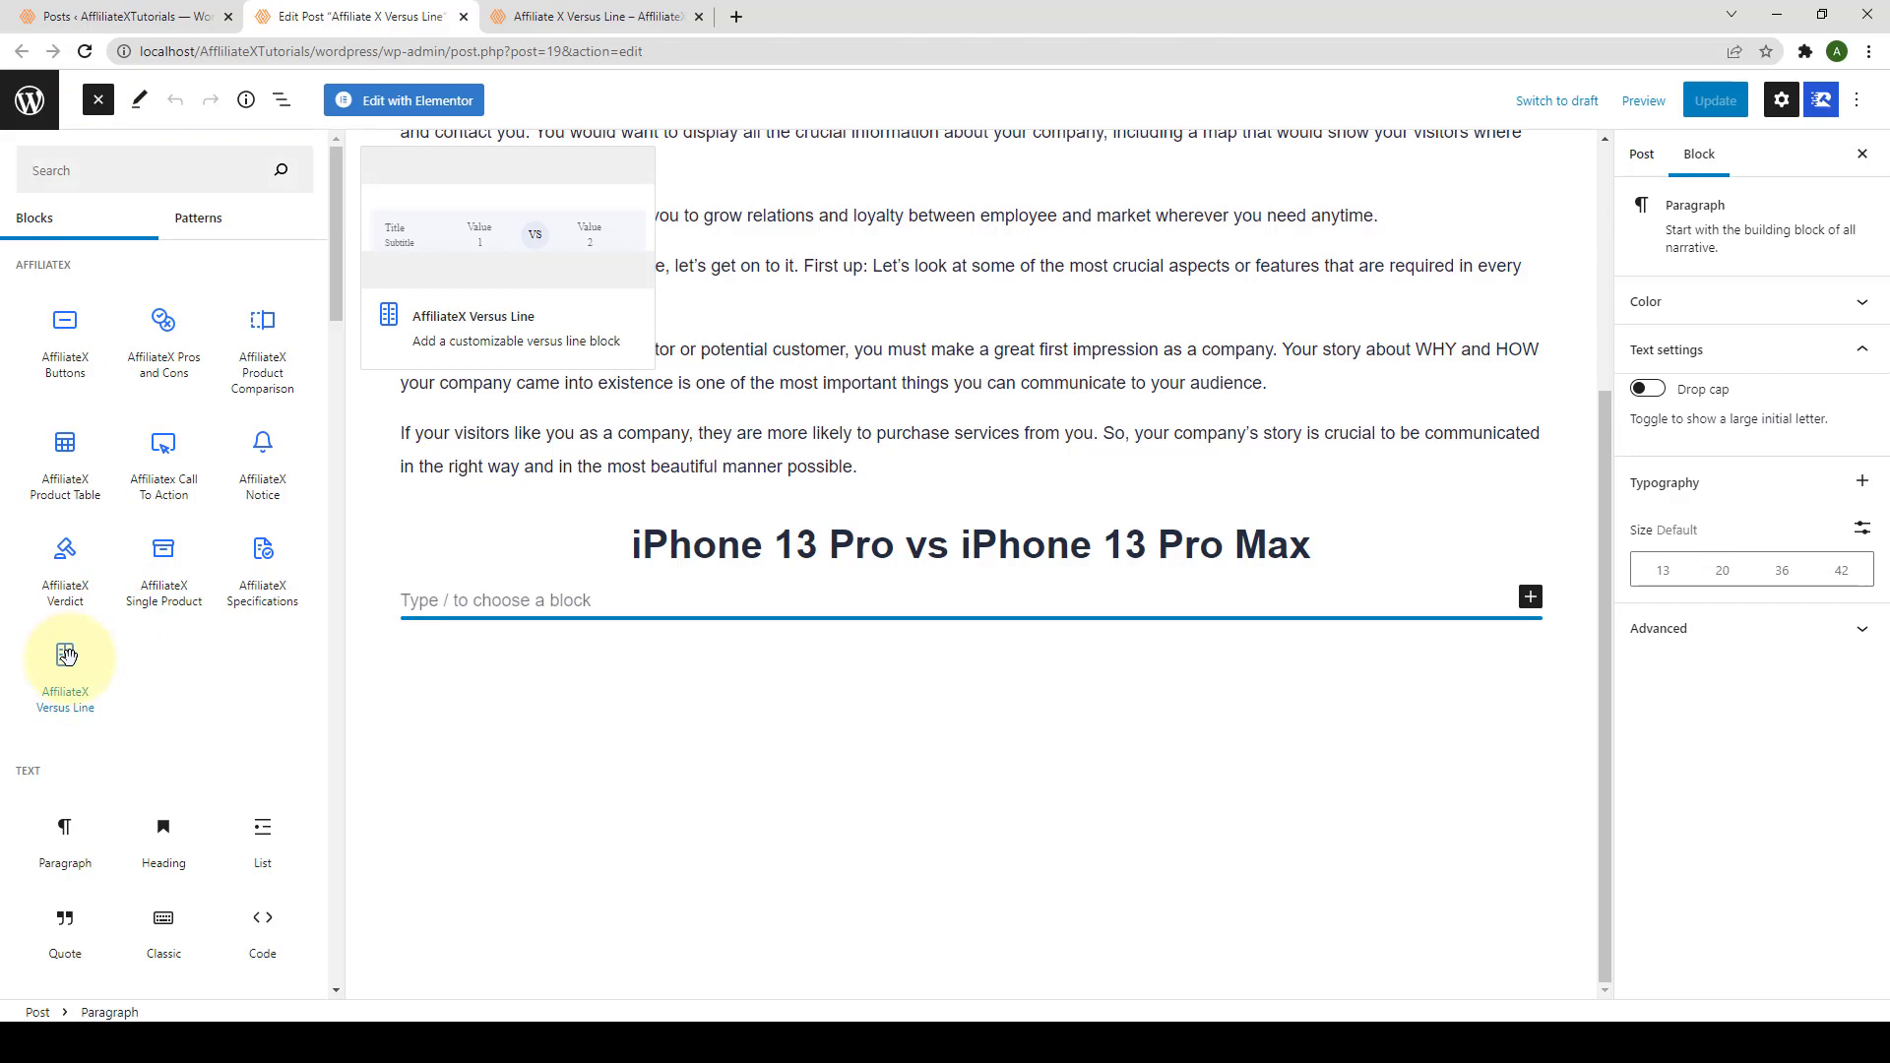
{"action": "left_click", "coordinate": [65, 657]}
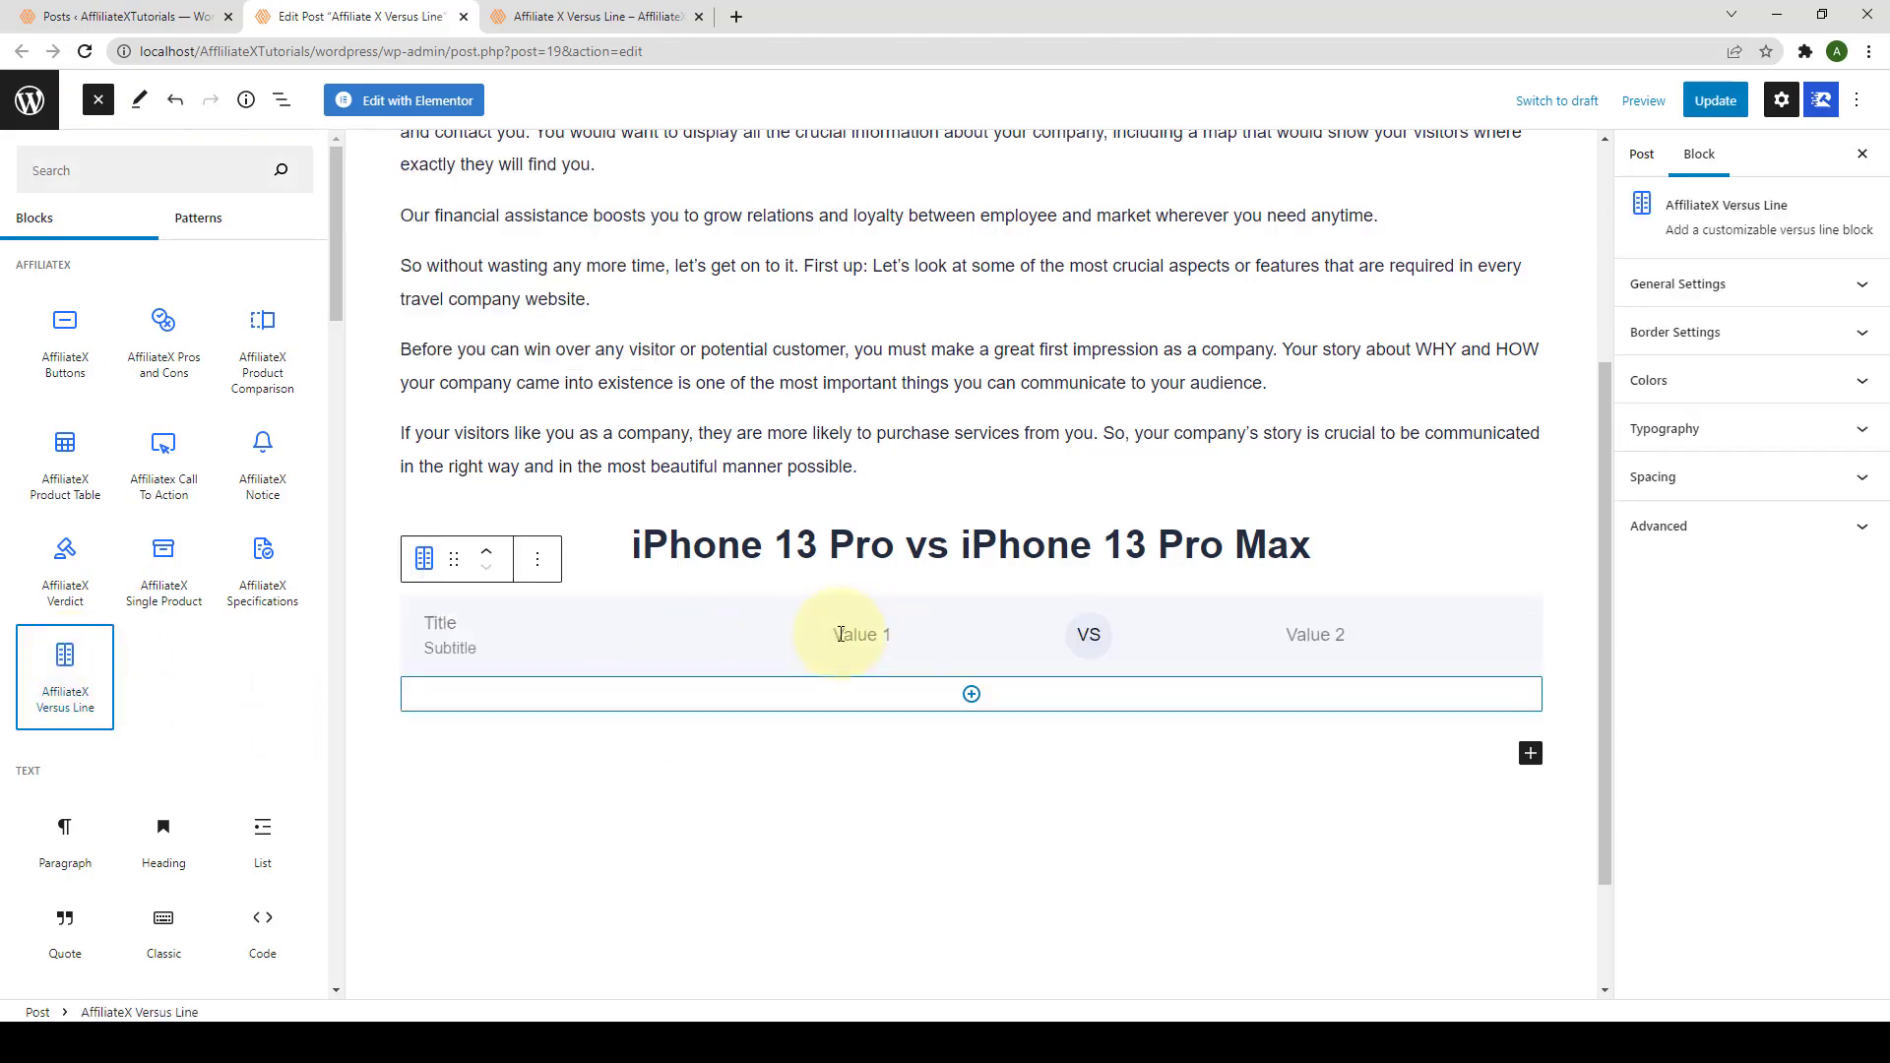
{"action": "left_click", "coordinate": [1378, 567]}
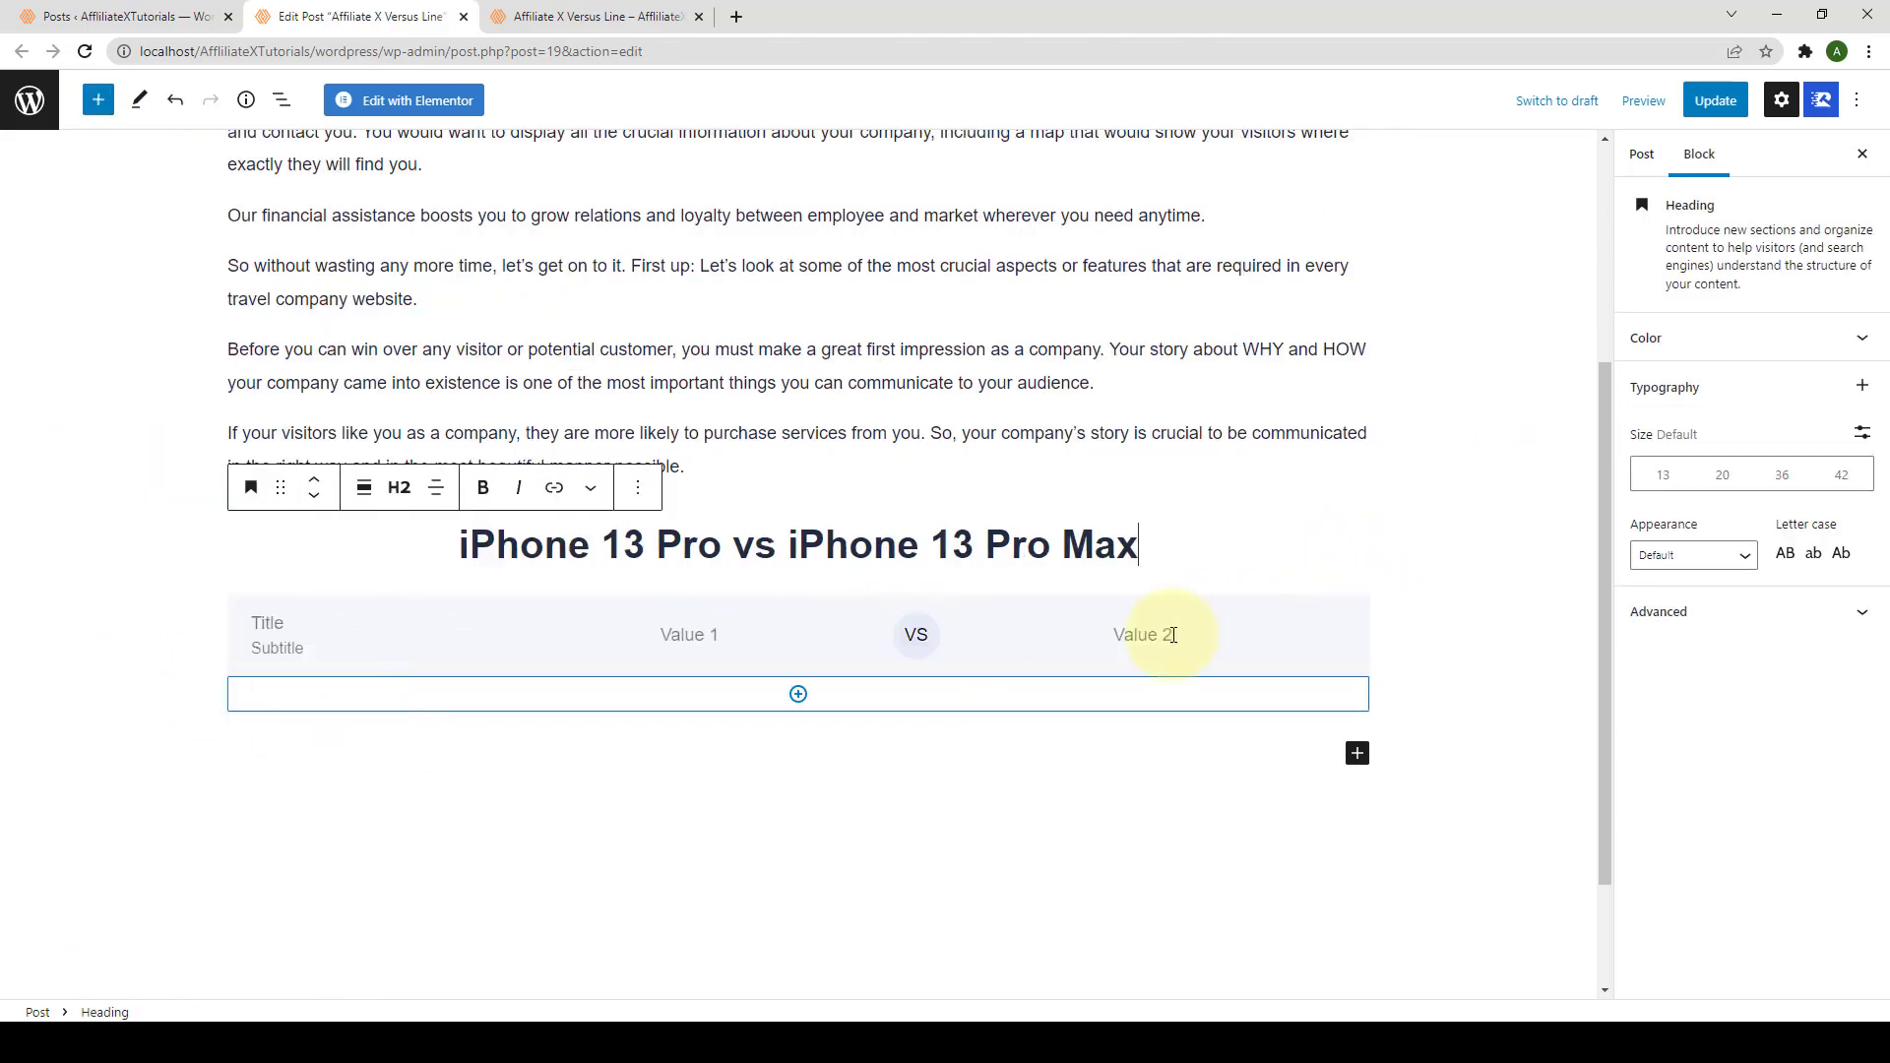
Step: Enter Price, $999.00 and $1099.00 in the block's first row, then add another row
{"action": "left_click", "coordinate": [813, 638]}
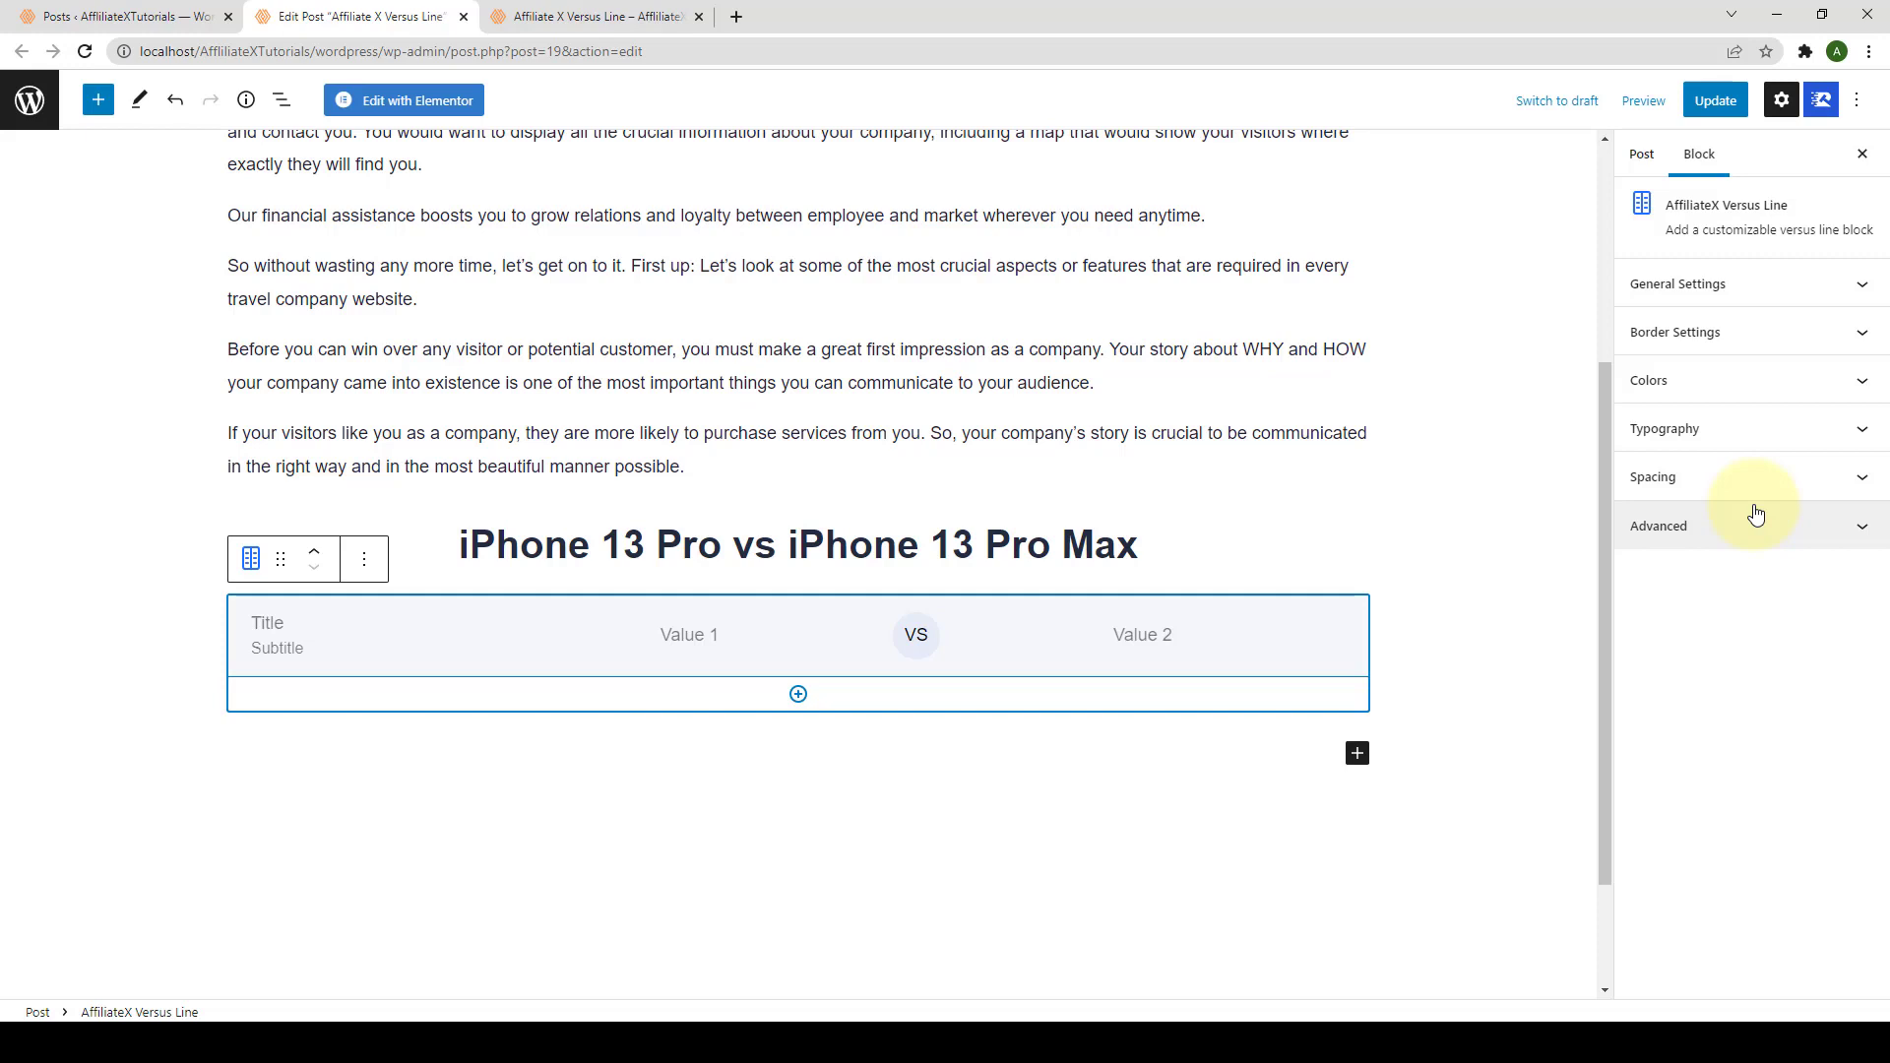
{"action": "left_click", "coordinate": [285, 626]}
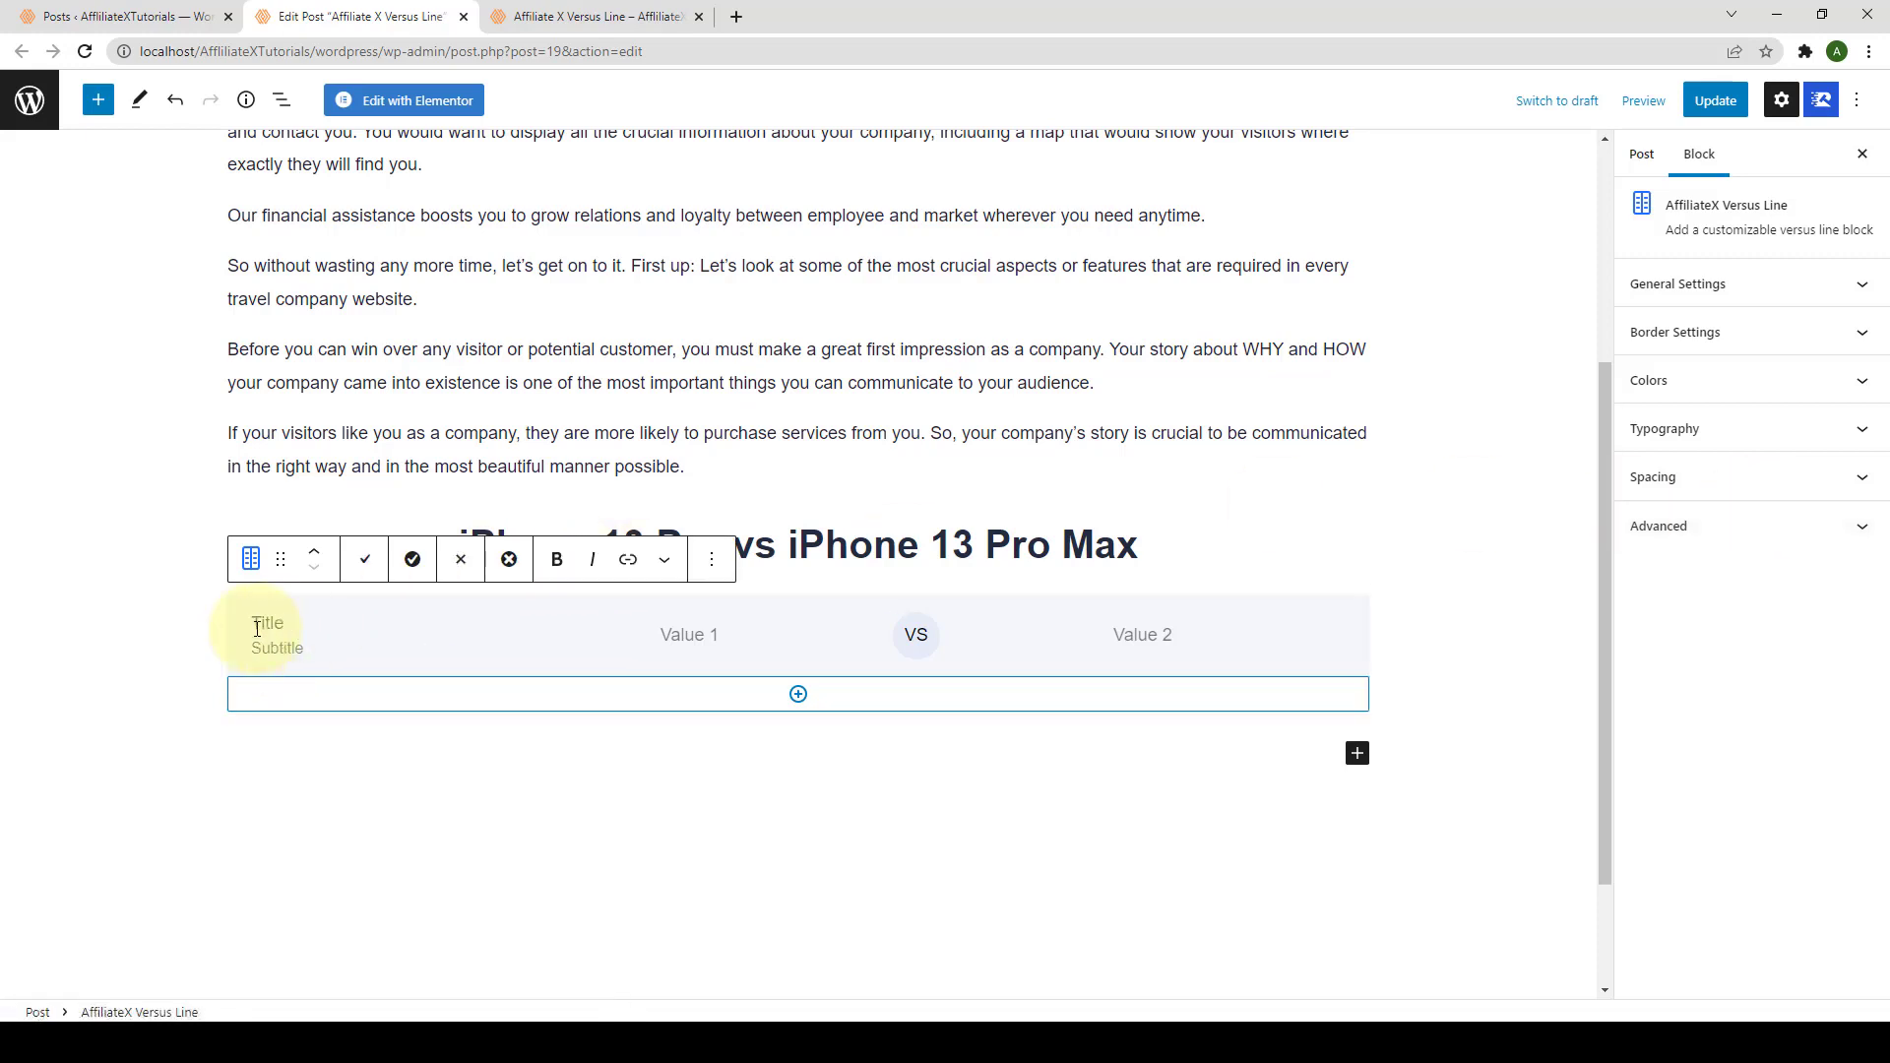
{"action": "type", "text": "Price"}
{"action": "left_click", "coordinate": [286, 649]}
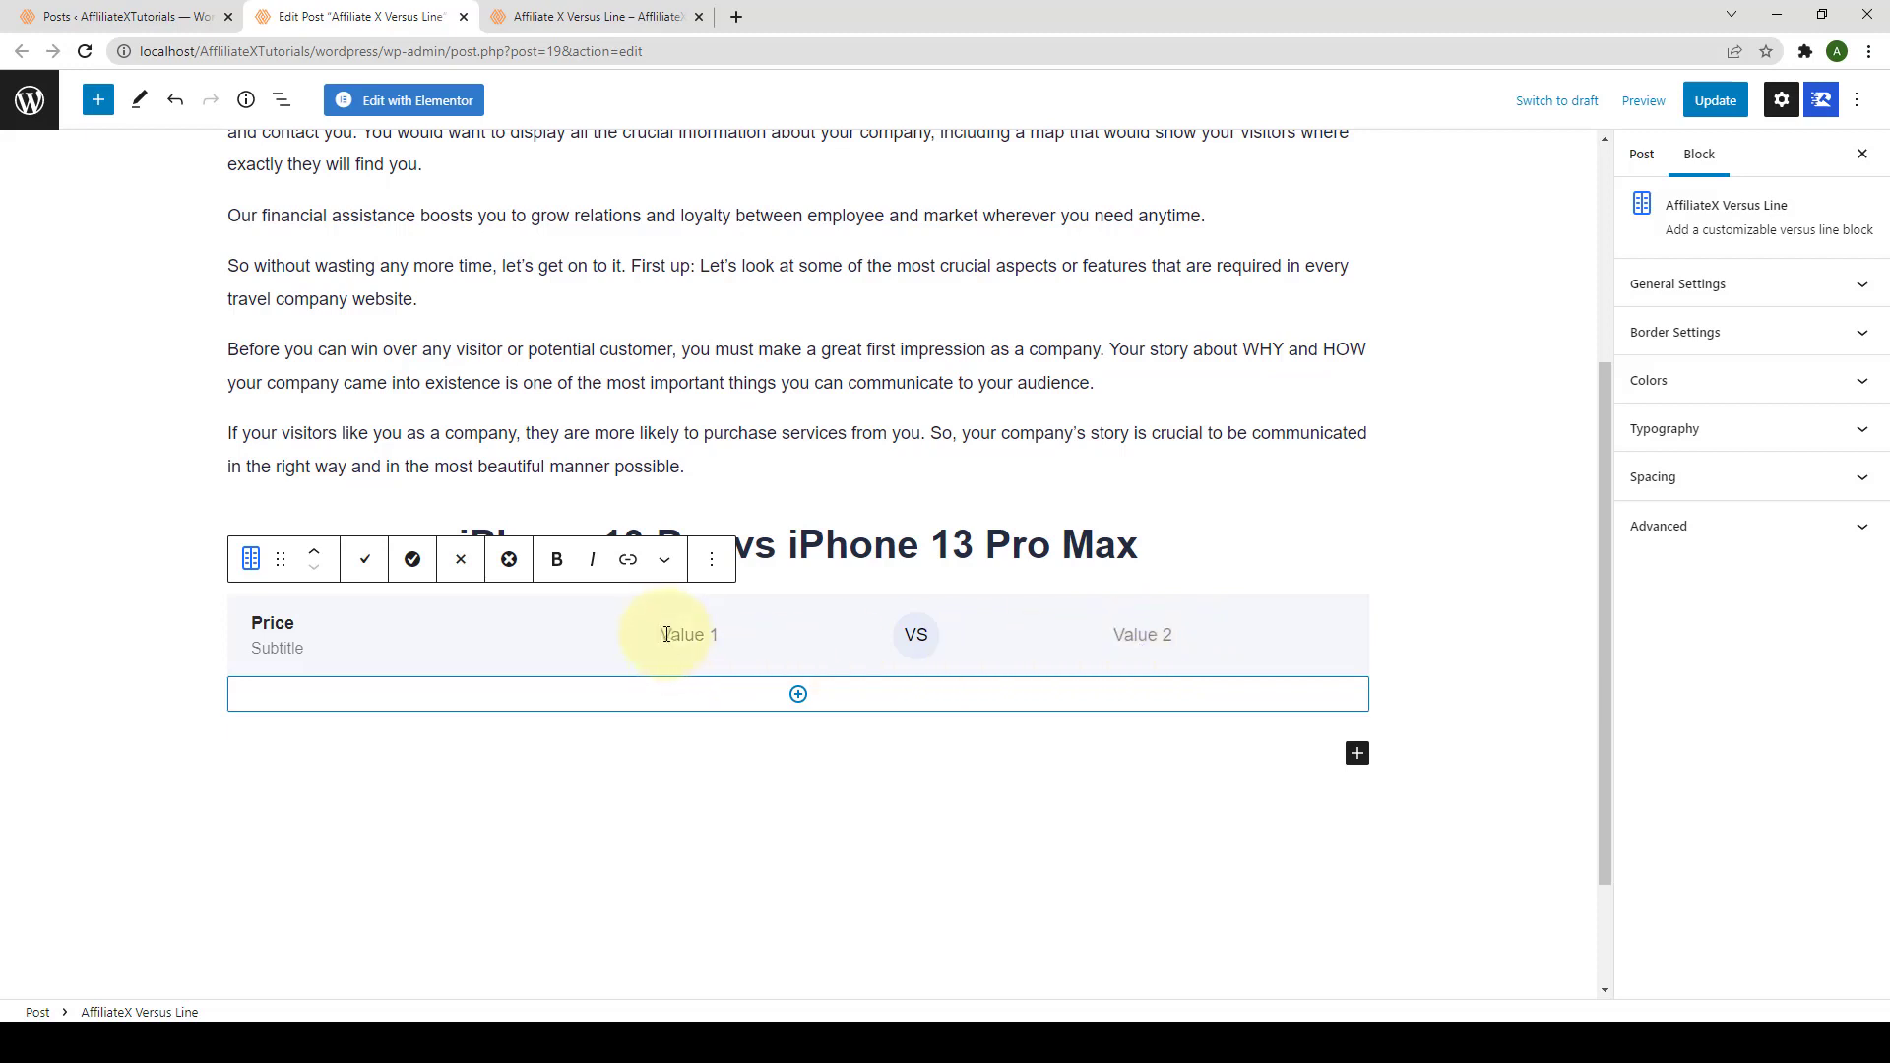
{"action": "type", "text": "$999.00"}
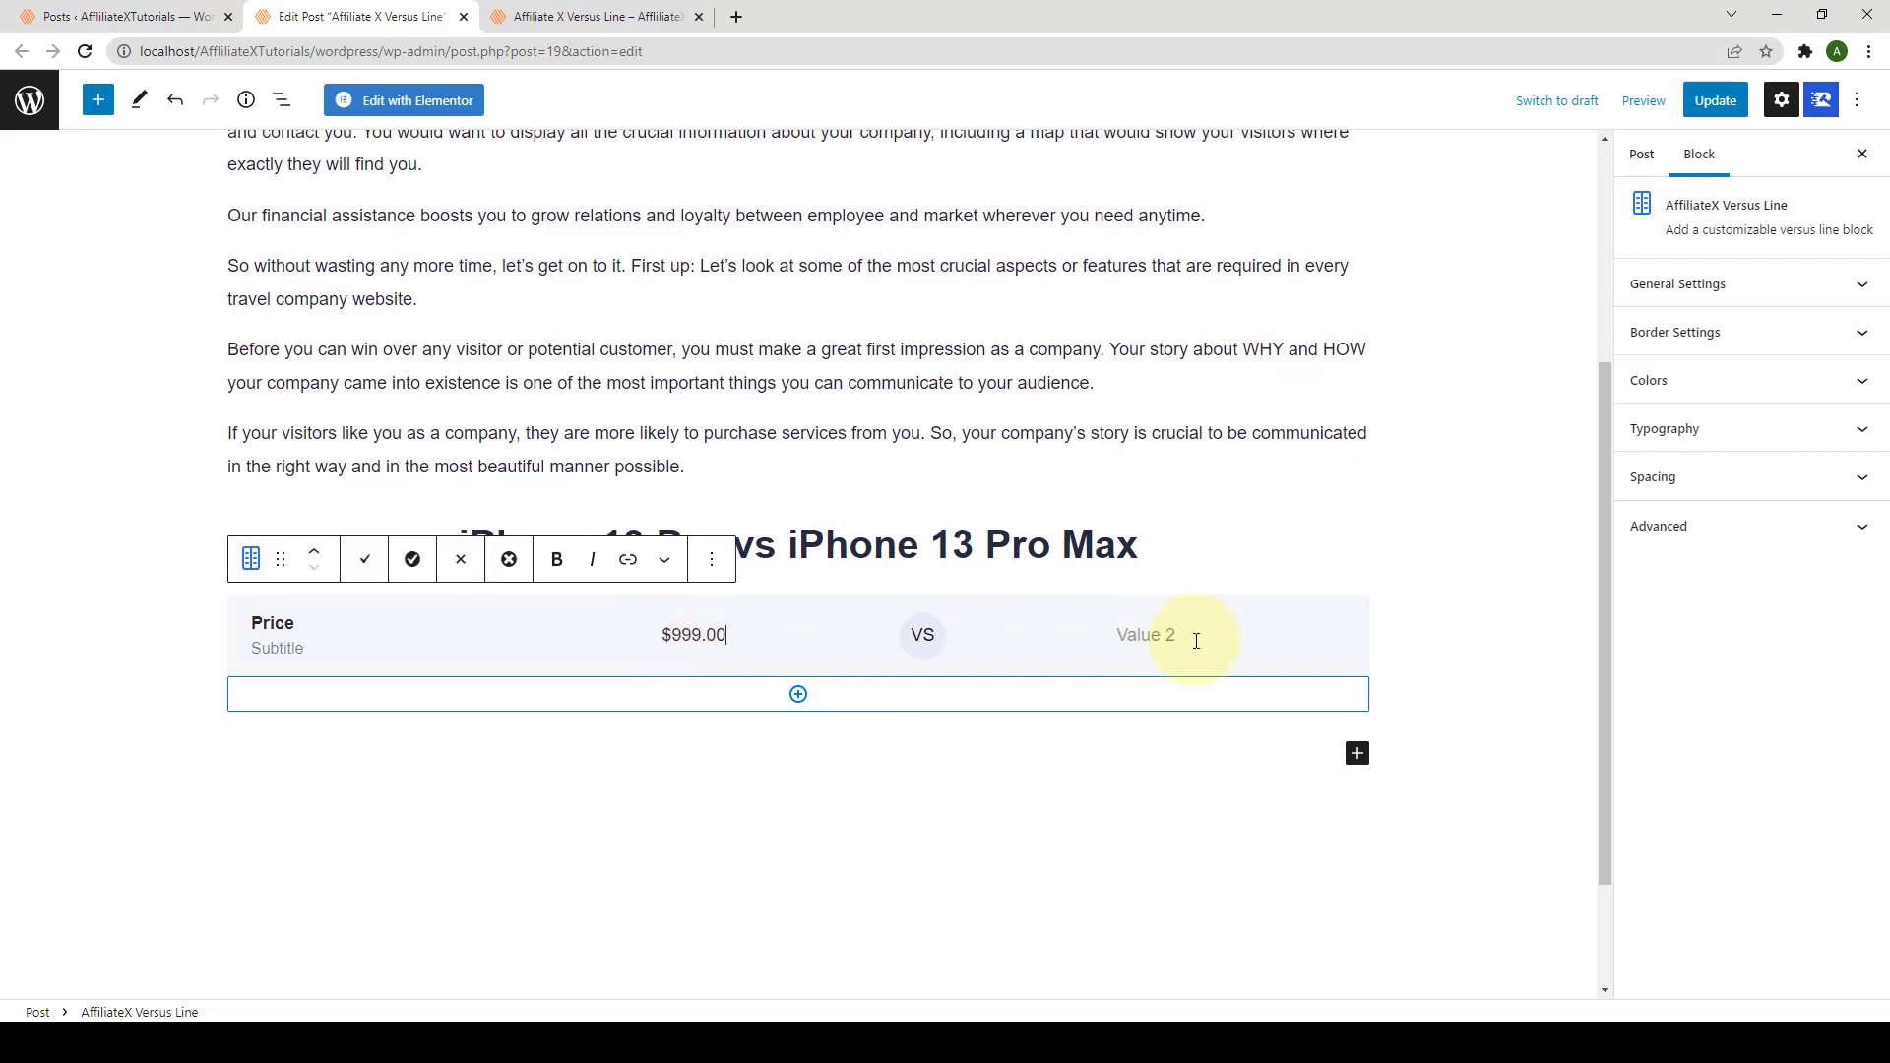
{"action": "left_click", "coordinate": [1196, 641]}
{"action": "type", "text": "$1099.00"}
{"action": "key", "text": "BackSpace"}
{"action": "key", "text": "BackSpace"}
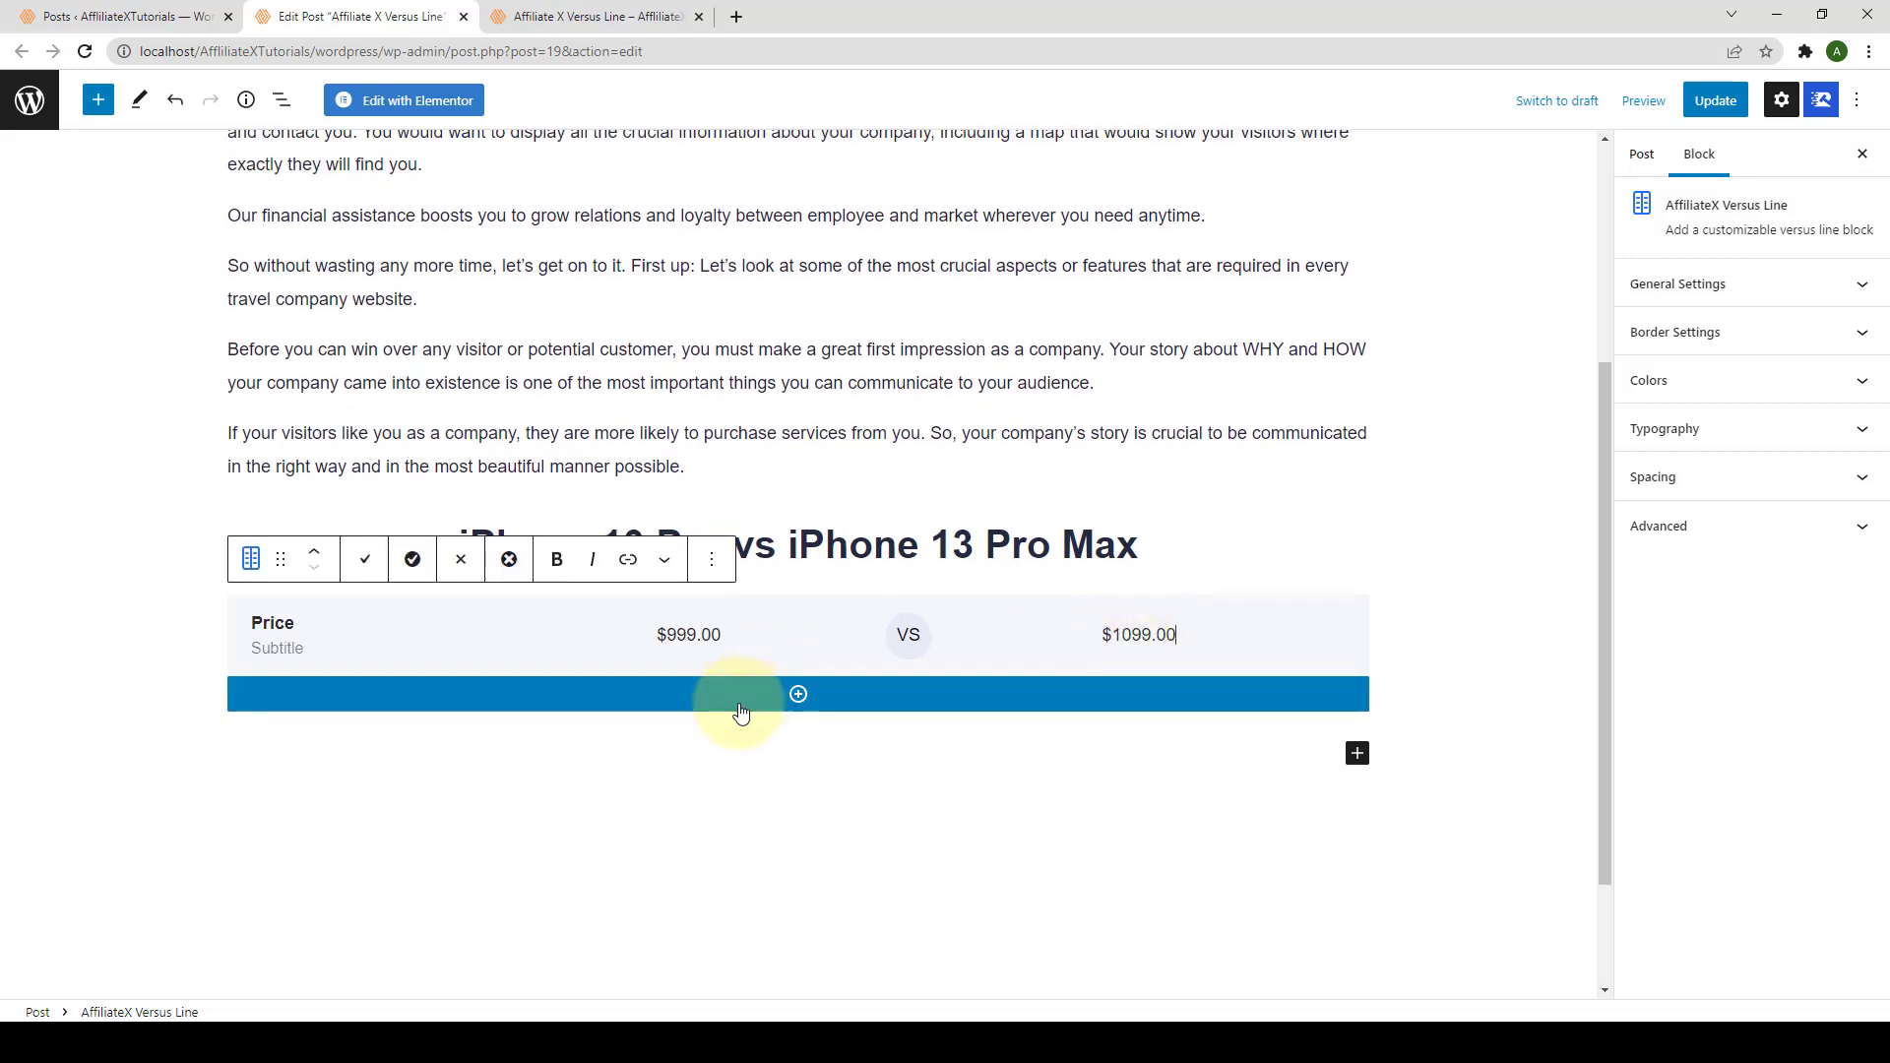
{"action": "left_click", "coordinate": [797, 697]}
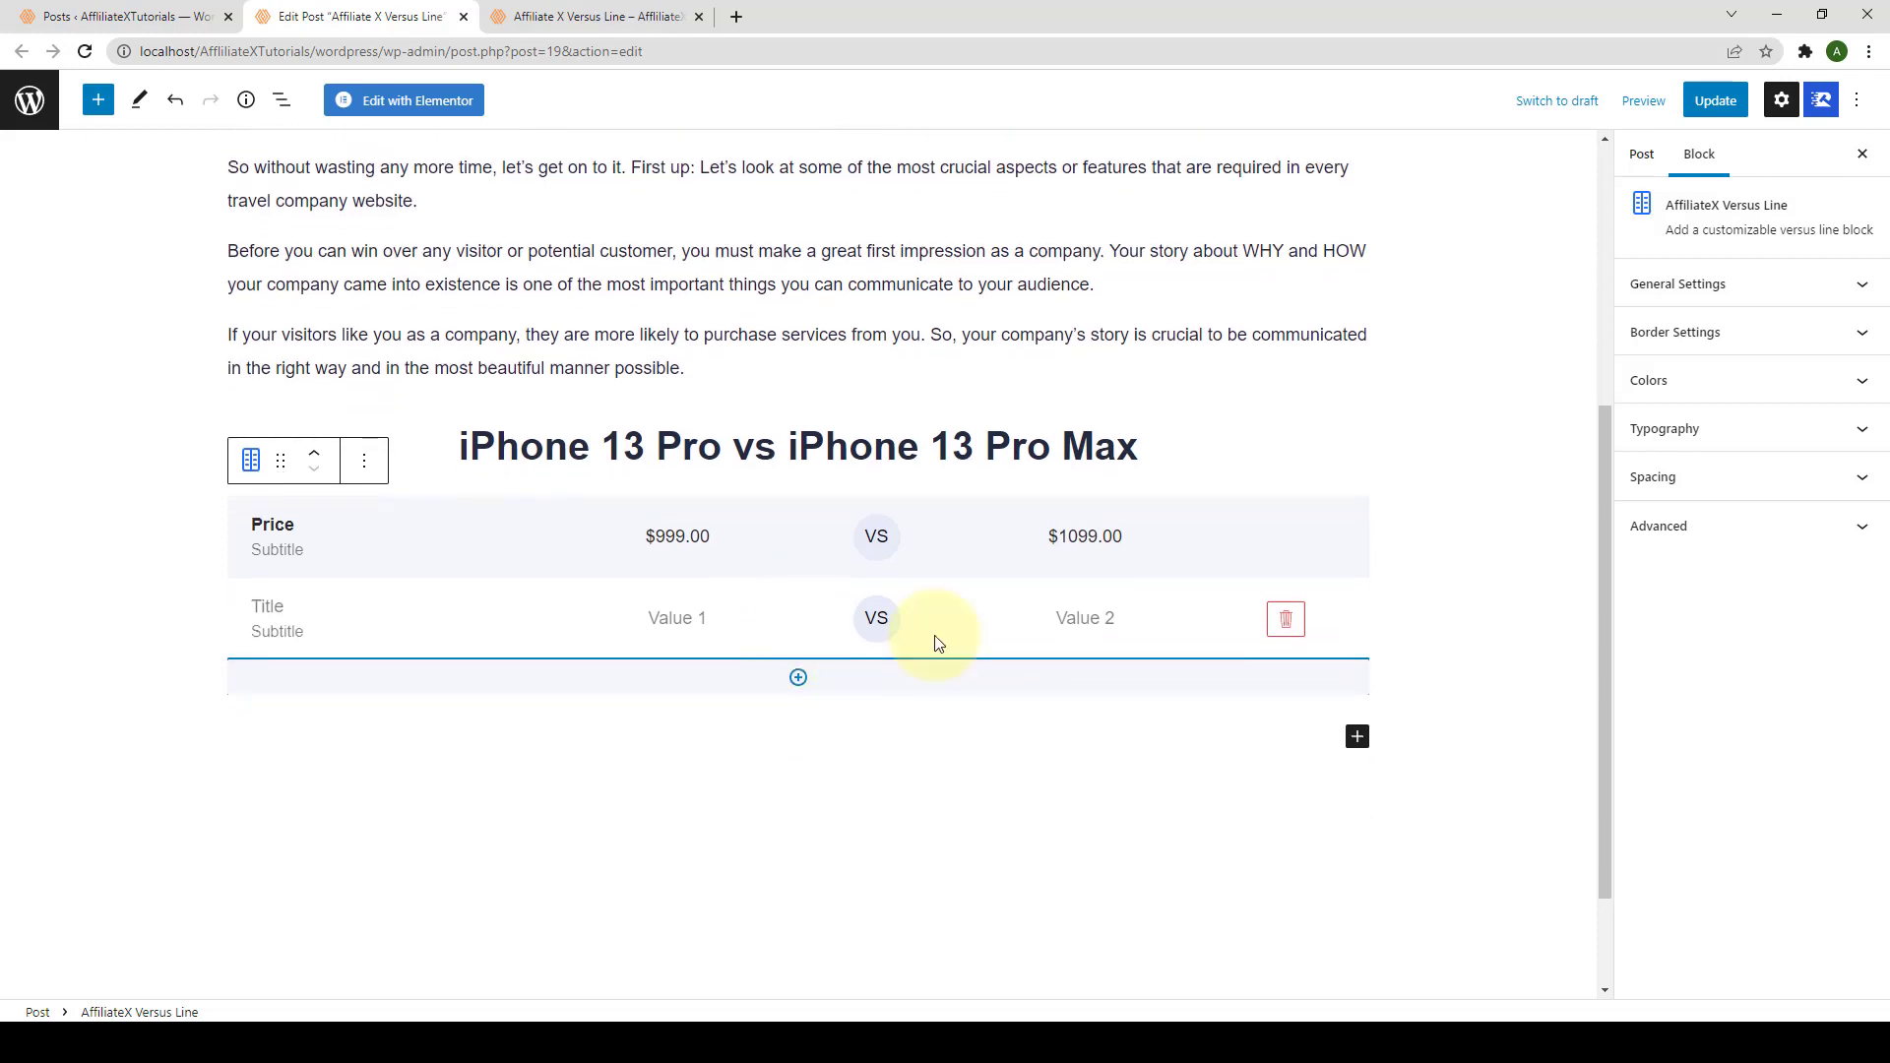
Step: Fill a Display row with the 6.1-inch and 6.7-inch display descriptions
{"action": "left_click", "coordinate": [268, 606]}
{"action": "type", "text": "Display"}
{"action": "left_click", "coordinate": [656, 617]}
{"action": "type", "text": "6.1-inch Super Retina XDR display with ProMotion"}
{"action": "key", "text": "BackSpace"}
{"action": "left_click", "coordinate": [1191, 614]}
{"action": "type", "text": "6.7-inch Super Retina XDR display with ProMotion"}
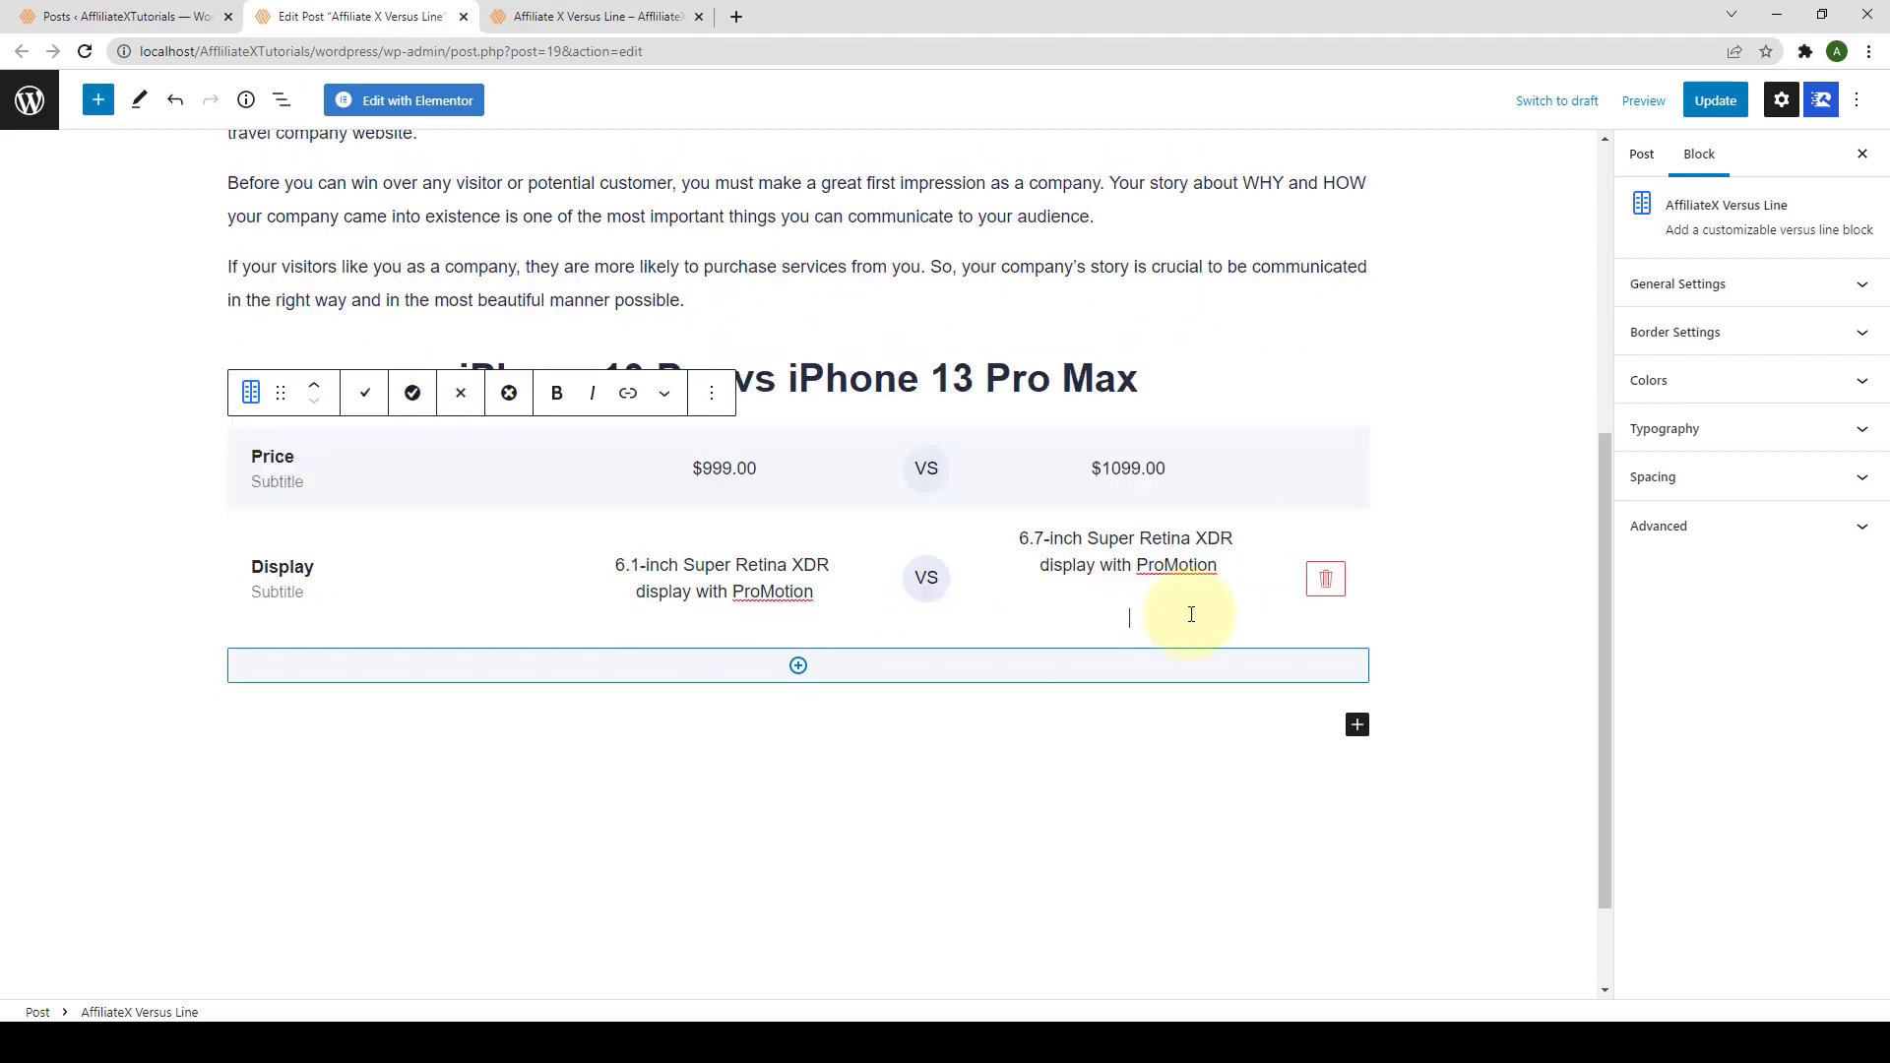
{"action": "key", "text": "BackSpace"}
Step: Add a Camera row with Pro 12MP camera system for both phones
{"action": "left_click", "coordinate": [799, 664]}
{"action": "left_click", "coordinate": [308, 688]}
{"action": "type", "text": "Camera"}
{"action": "left_click", "coordinate": [724, 687]}
{"action": "type", "text": "Pro 12MP camera system"}
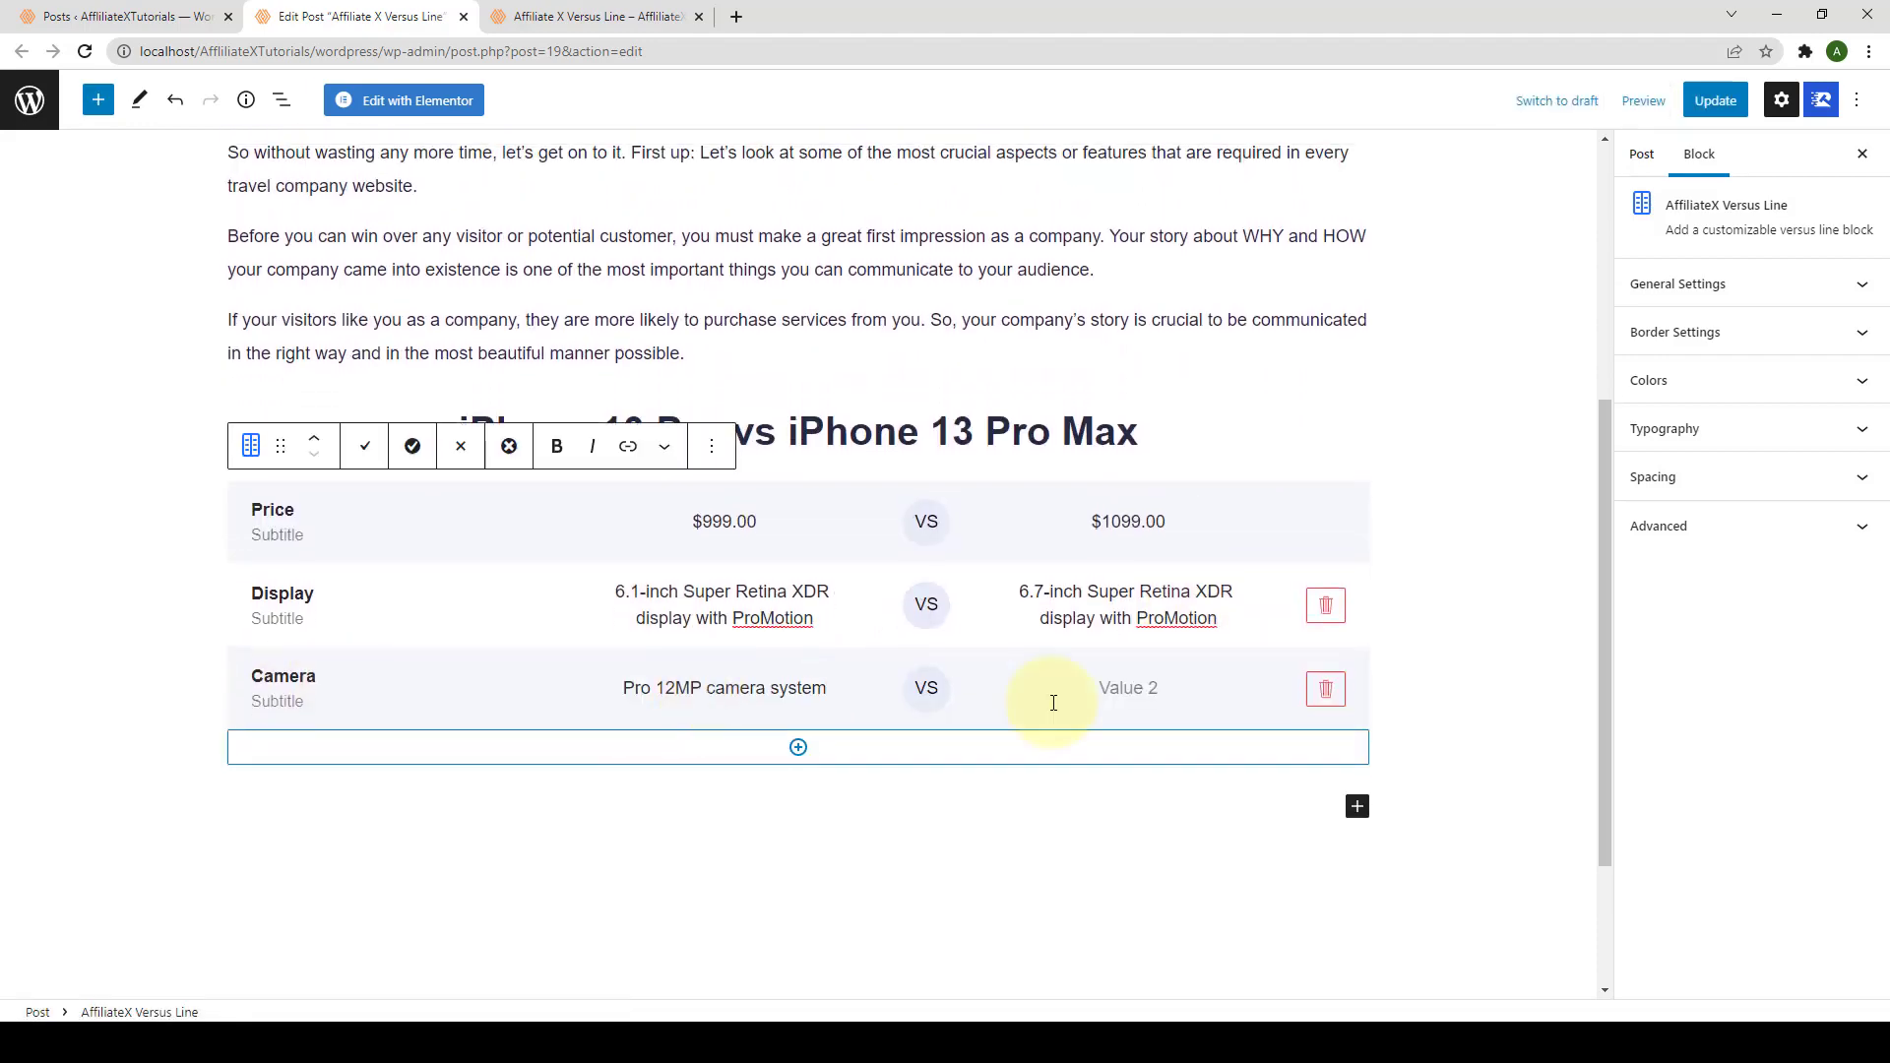
{"action": "left_click", "coordinate": [1097, 688]}
{"action": "type", "text": "Pro 12MP camera system"}
Step: Add a Front-facing Camera row with 12MP TrueDepth camera as the values
{"action": "left_click", "coordinate": [798, 747]}
{"action": "left_click", "coordinate": [275, 762]}
{"action": "type", "text": "Front-facing Camera"}
{"action": "left_click", "coordinate": [704, 773]}
{"action": "type", "text": "12MP TrueDepth camera"}
{"action": "left_click", "coordinate": [1102, 767]}
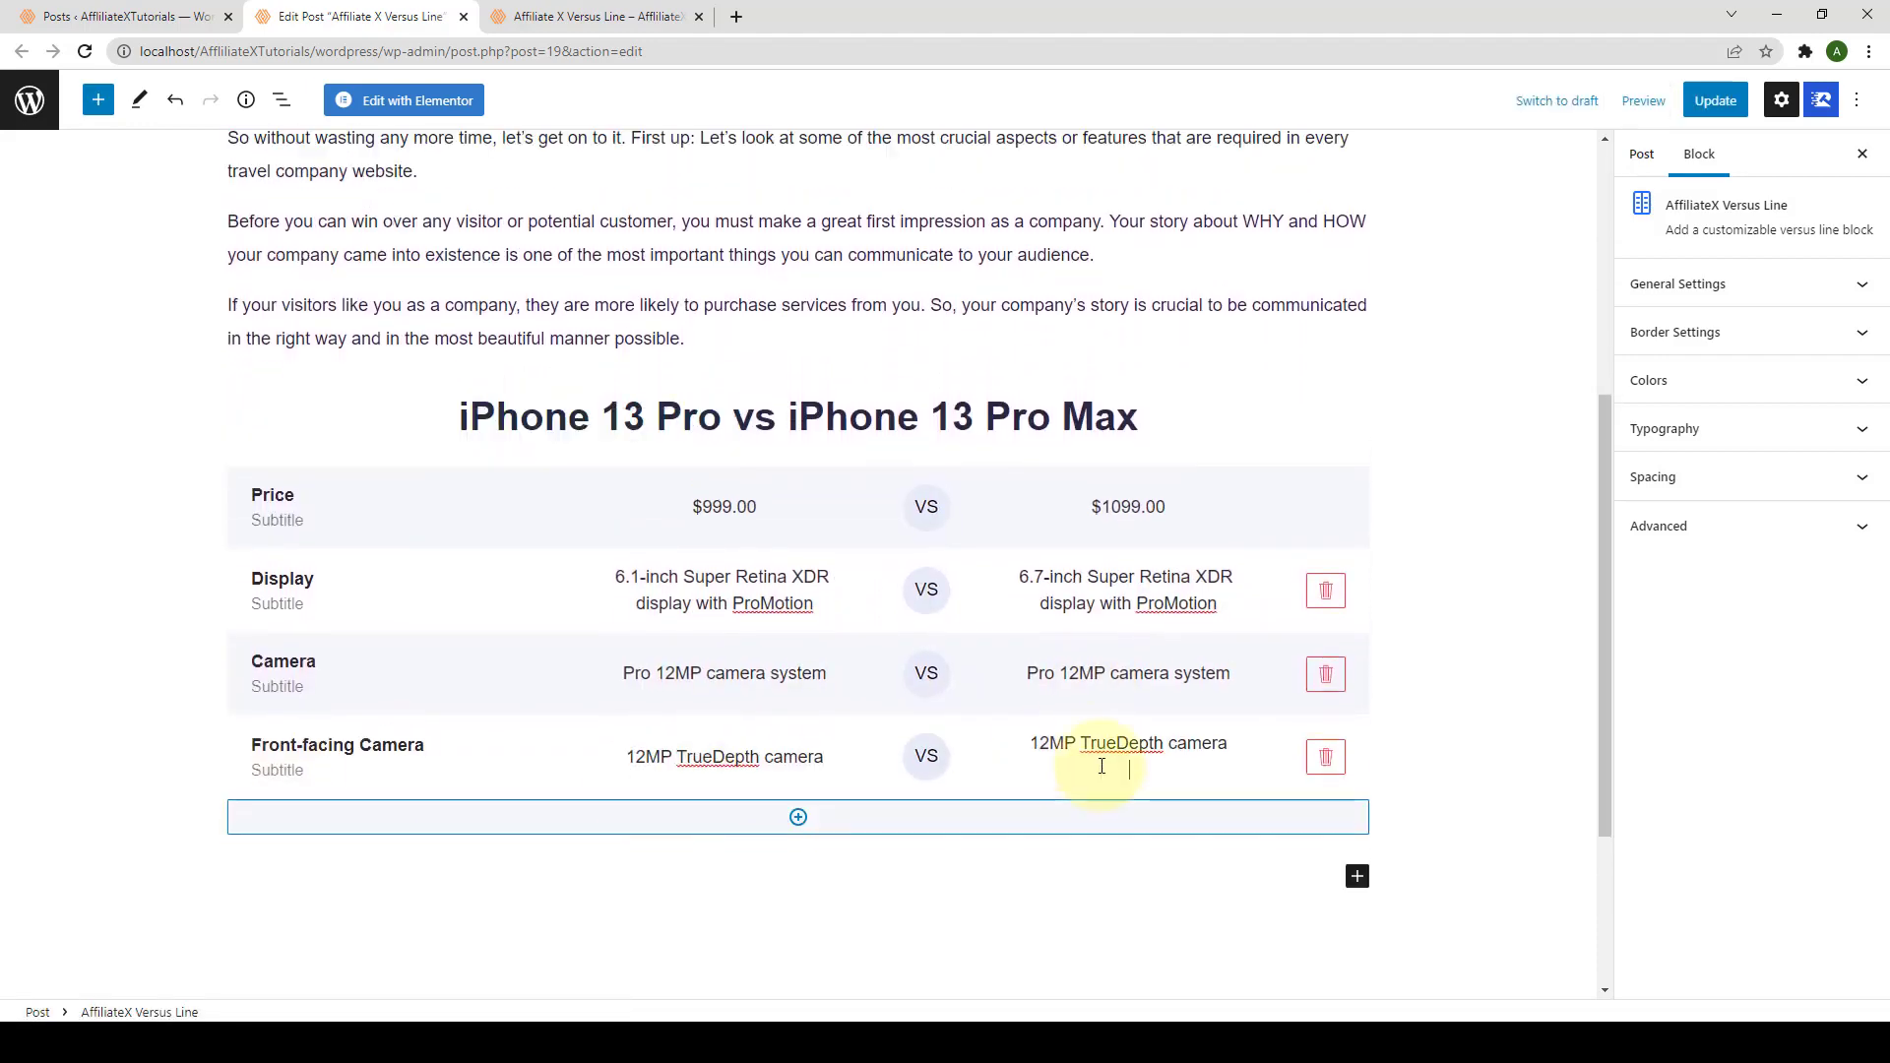
{"action": "key", "text": "BackSpace"}
Step: Add a Chip row with A15 Bionic chip with 6-core CPU for both phones
{"action": "left_click", "coordinate": [795, 827]}
{"action": "left_click", "coordinate": [275, 856]}
{"action": "type", "text": "Chip"}
{"action": "left_click", "coordinate": [726, 851]}
{"action": "type", "text": "A15 Bionic chip with 6-core CPU"}
{"action": "left_click", "coordinate": [1116, 849]}
{"action": "type", "text": "A15 Bionic chip with 6-core CPU"}
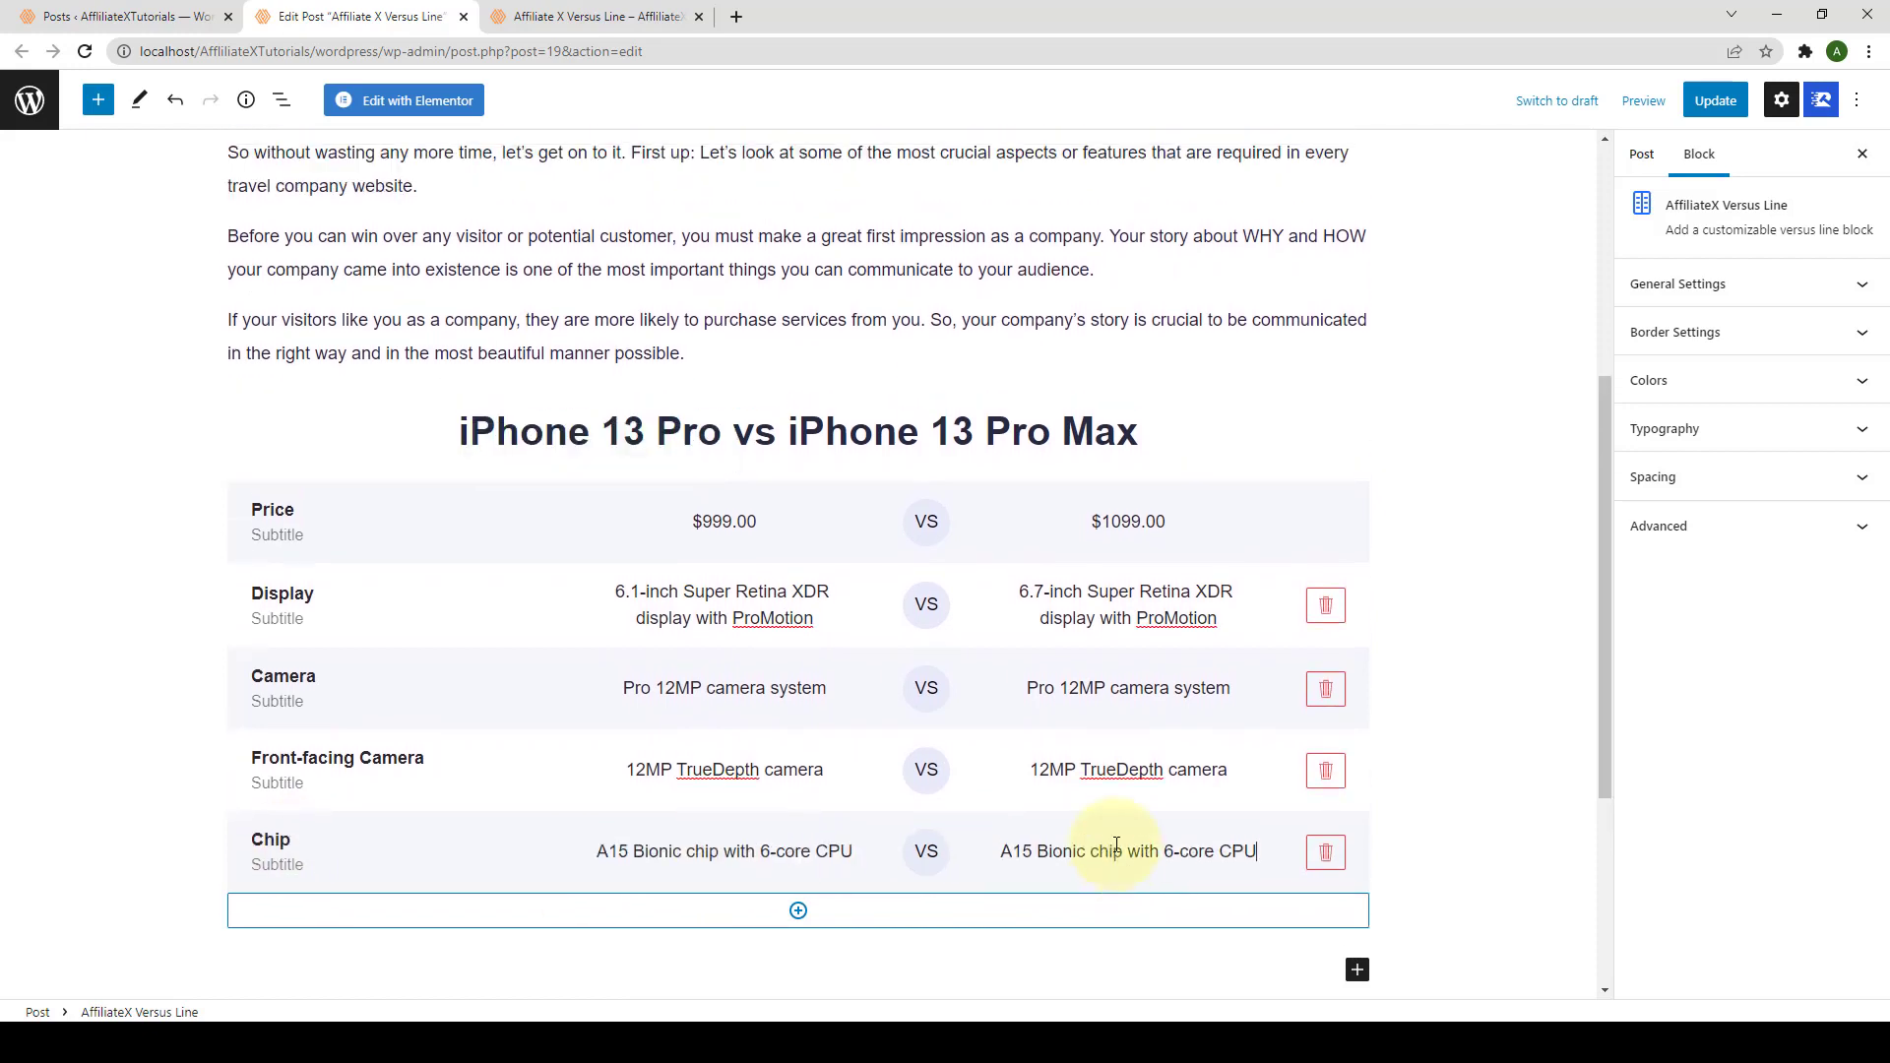
Step: Add another row and title it Face ID
{"action": "left_click", "coordinate": [798, 910]}
{"action": "left_click", "coordinate": [276, 920]}
{"action": "type", "text": "Face ID"}
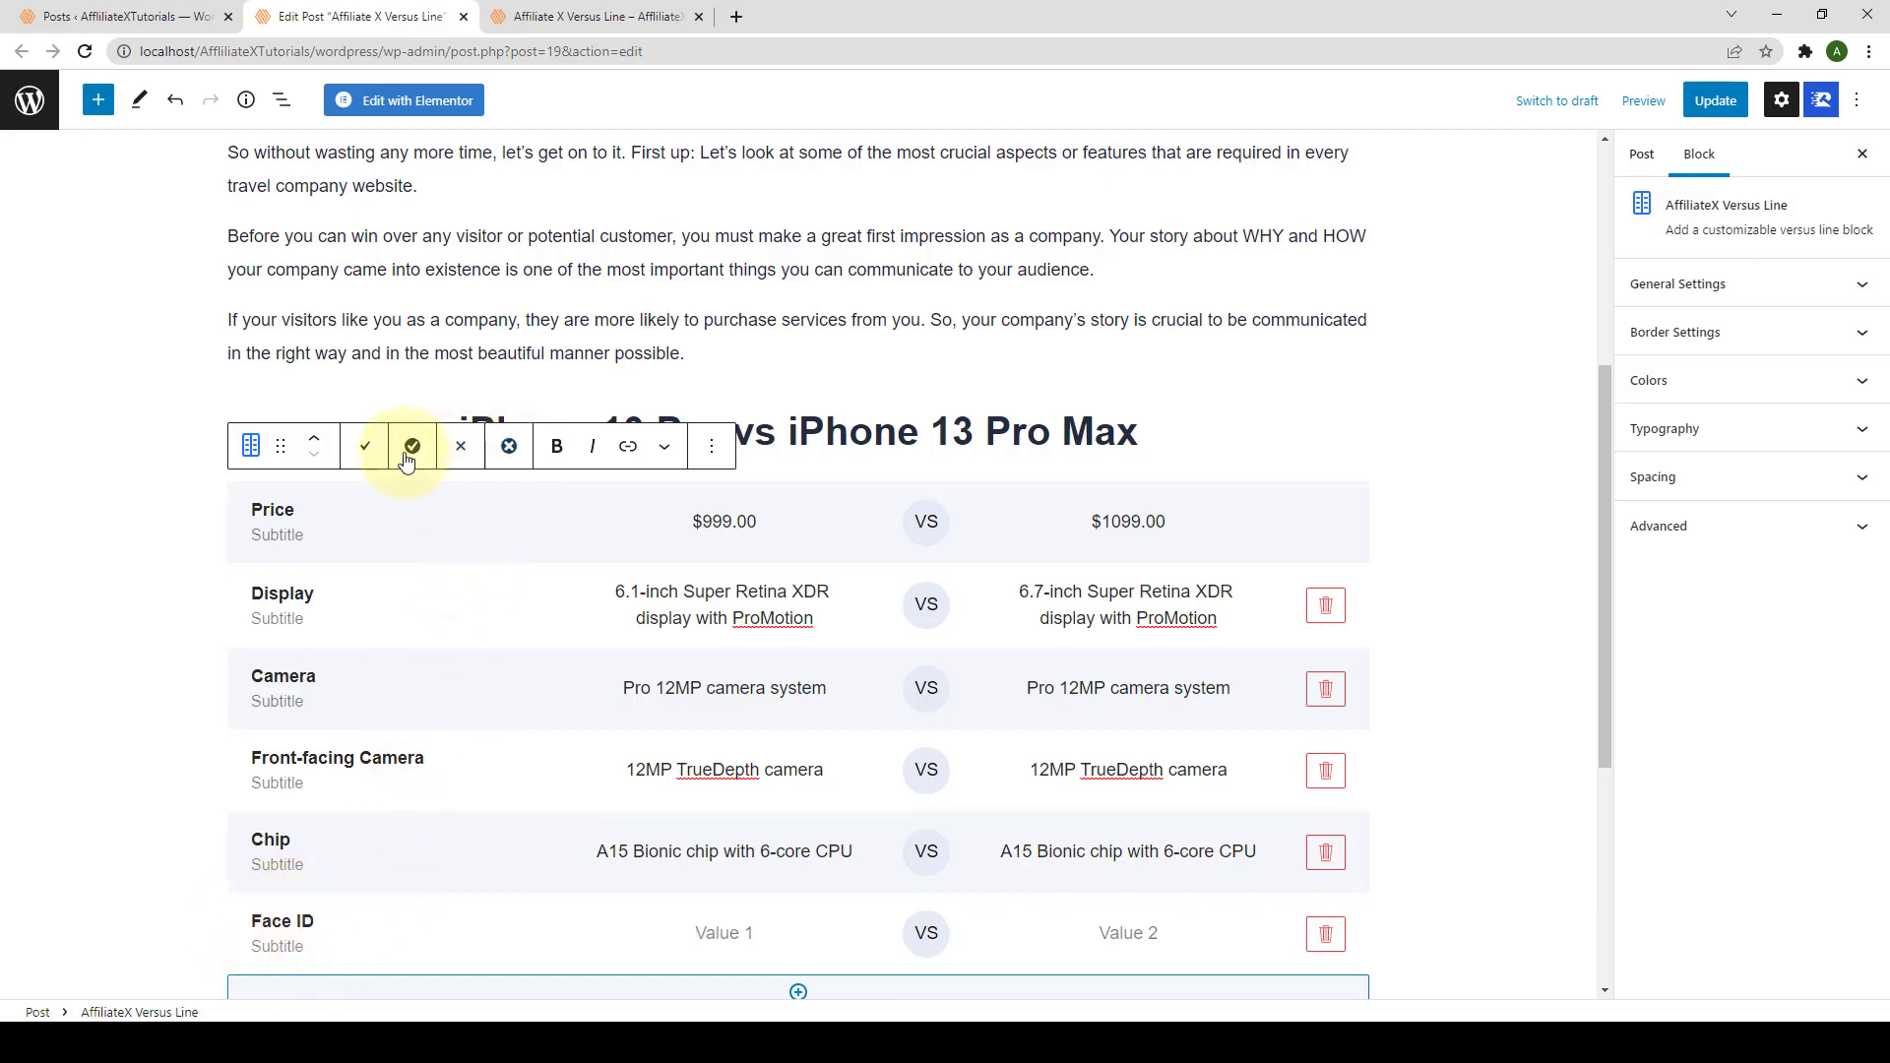
Step: Mark Face ID with a cross for iPhone 13 Pro and a check for Pro Max
{"action": "left_click", "coordinate": [509, 446]}
{"action": "left_click", "coordinate": [1128, 935]}
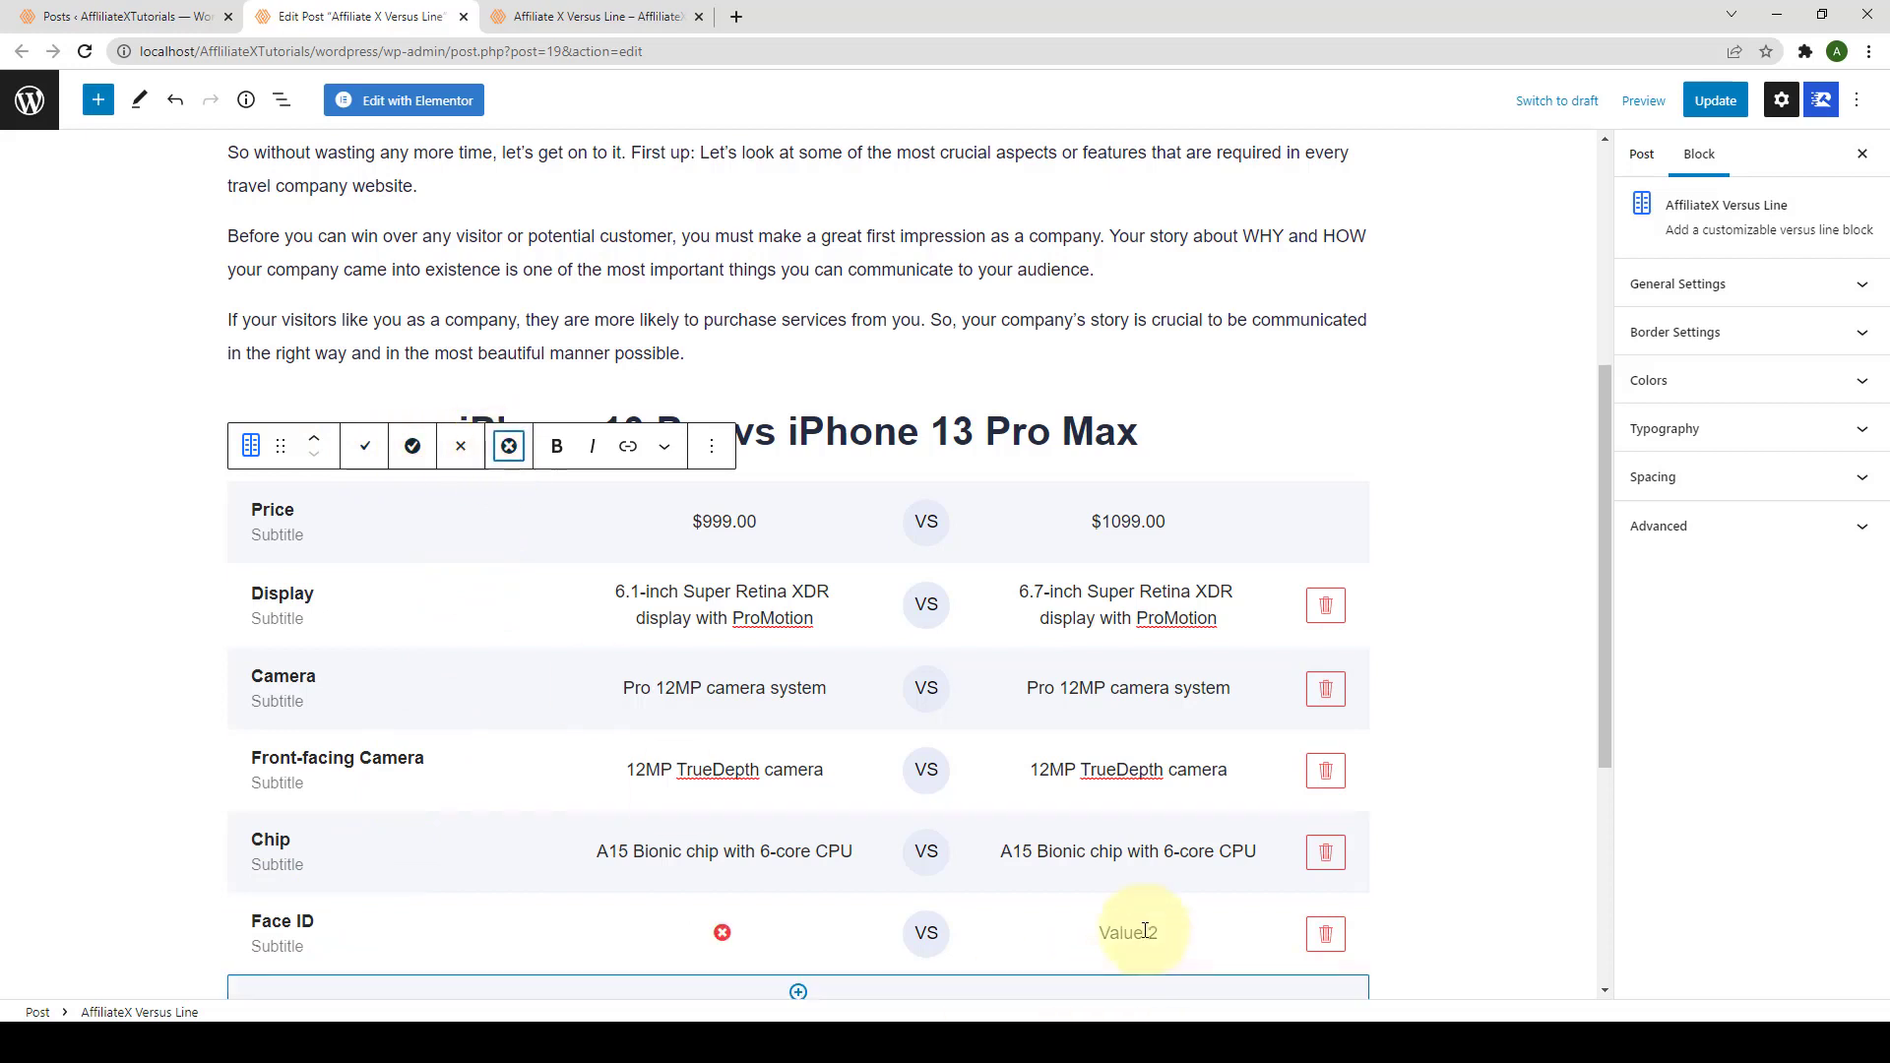
{"action": "left_click", "coordinate": [414, 448]}
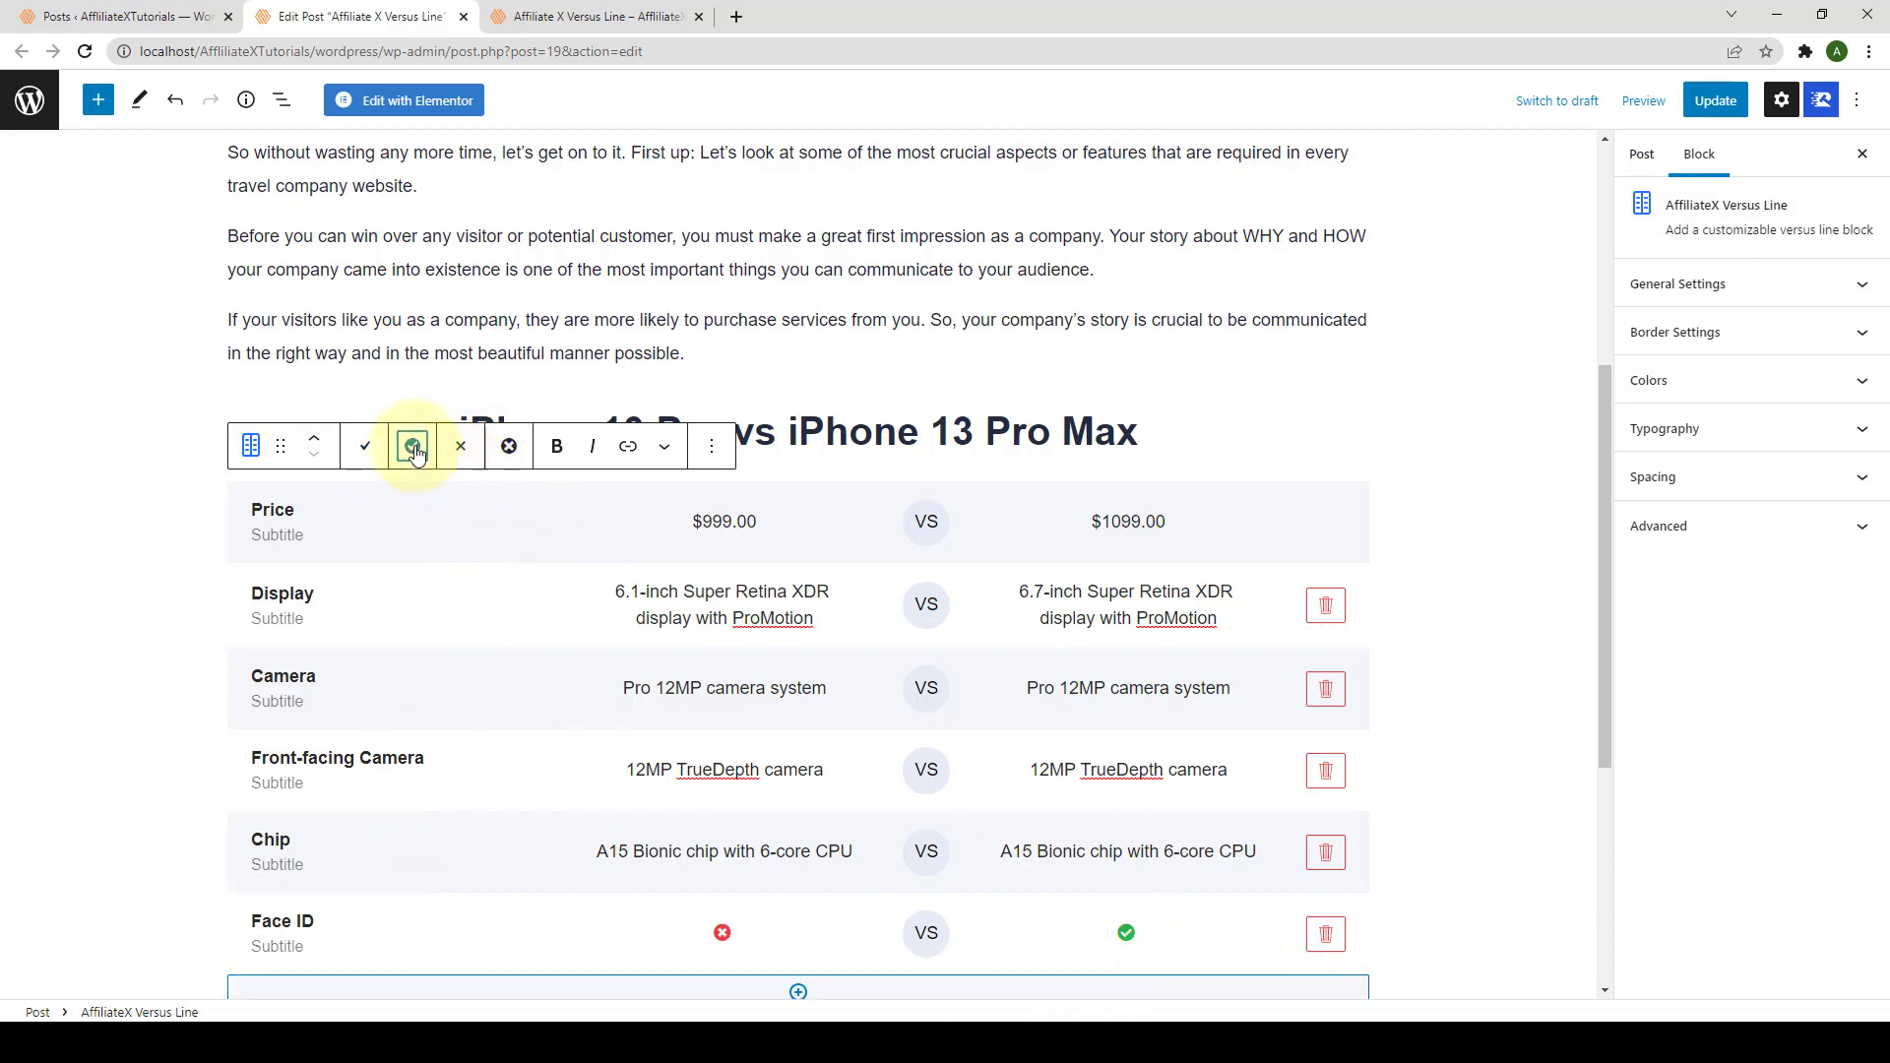
{"action": "scroll", "coordinate": [719, 758], "scroll_direction": "down", "scroll_amount": 2}
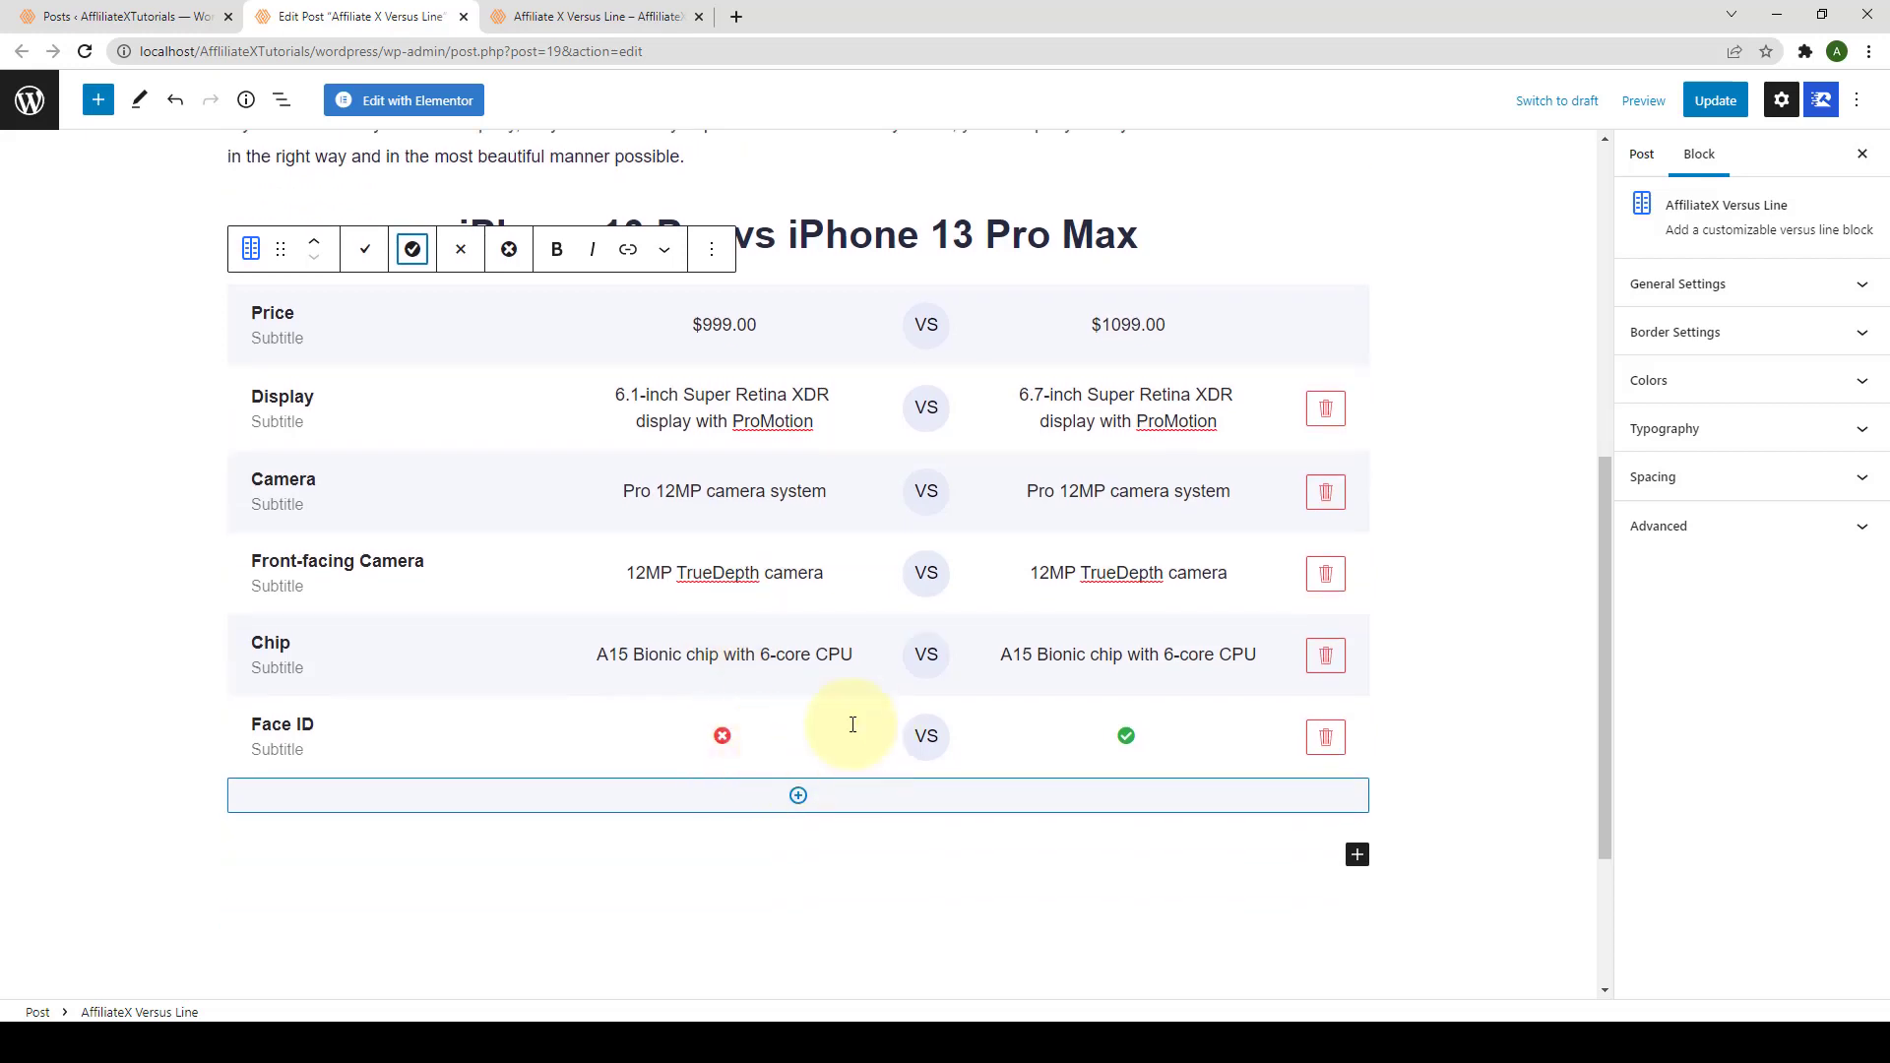
Step: Add a Touch ID row with check icons for both iPhone 13 Pro and Pro Max
{"action": "left_click", "coordinate": [797, 801]}
{"action": "left_click", "coordinate": [262, 808]}
{"action": "type", "text": "Touch ID"}
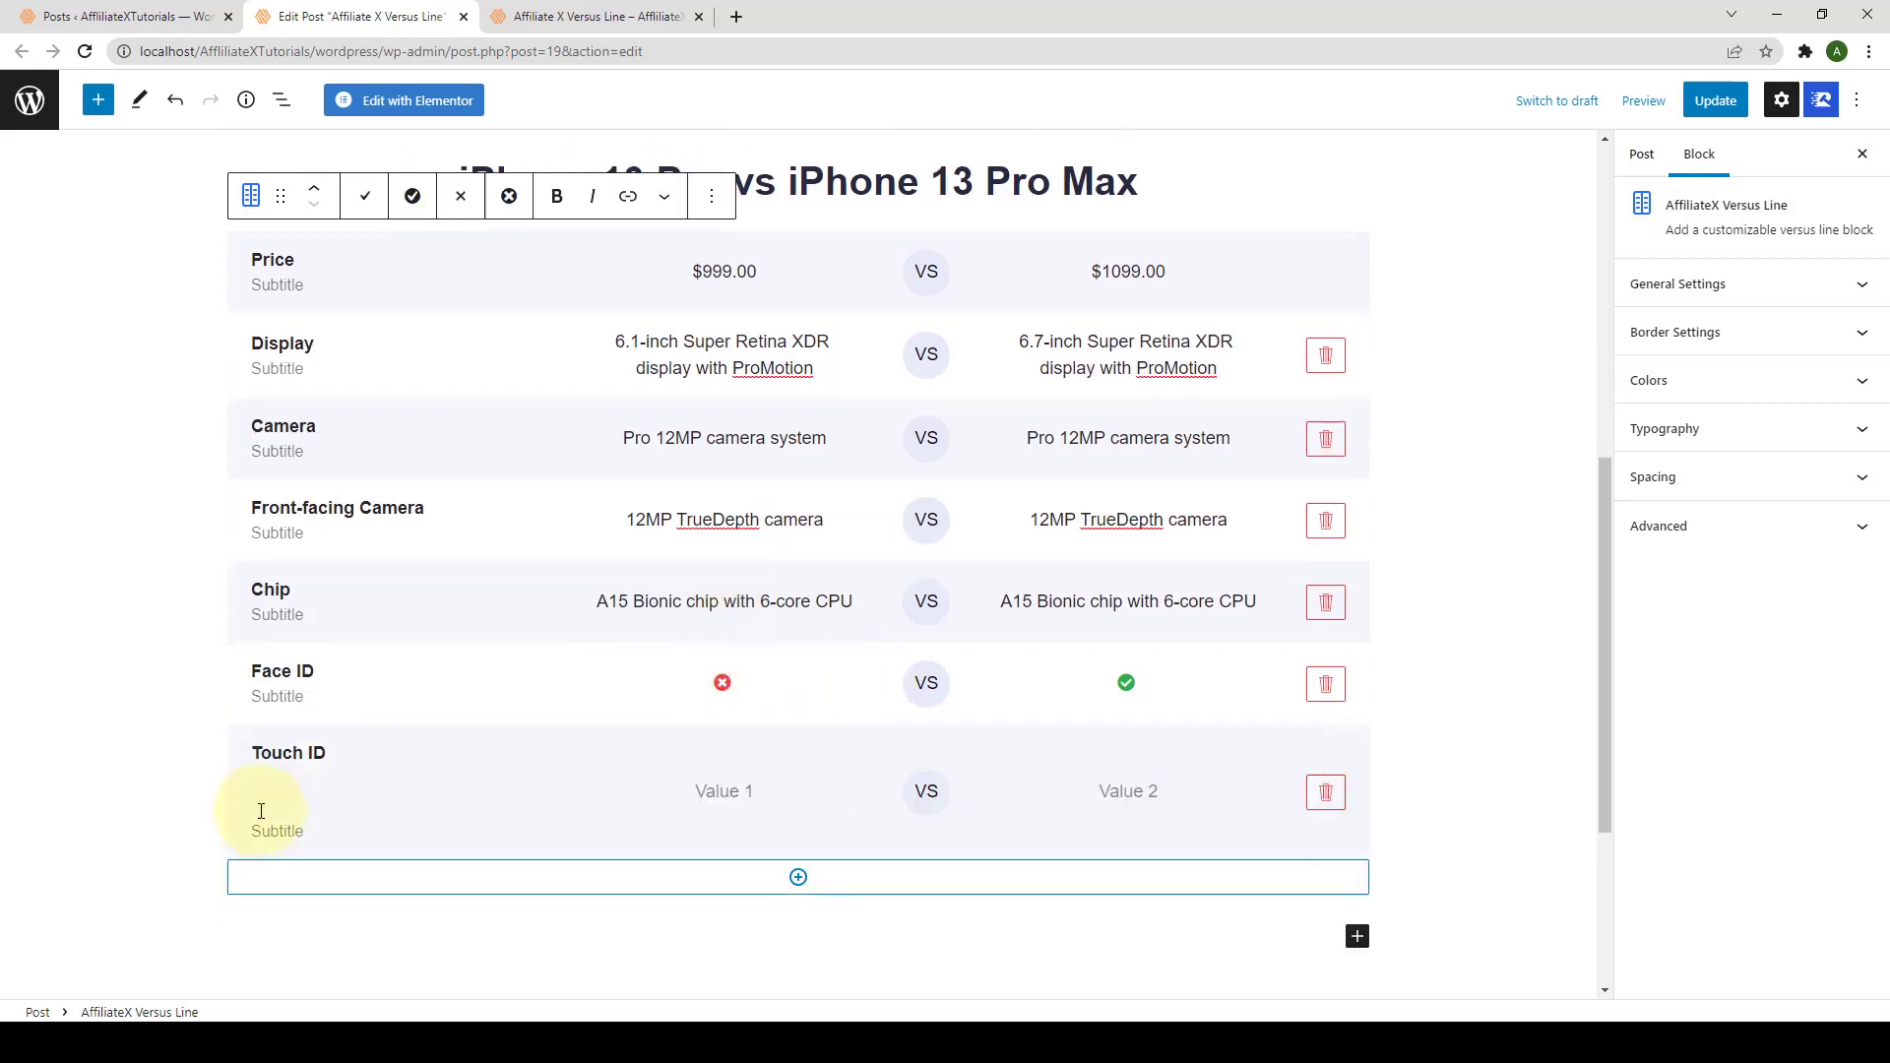
{"action": "key", "text": "BackSpace"}
{"action": "key", "text": "BackSpace"}
{"action": "left_click", "coordinate": [721, 818]}
{"action": "left_click", "coordinate": [414, 250]}
{"action": "left_click", "coordinate": [412, 249]}
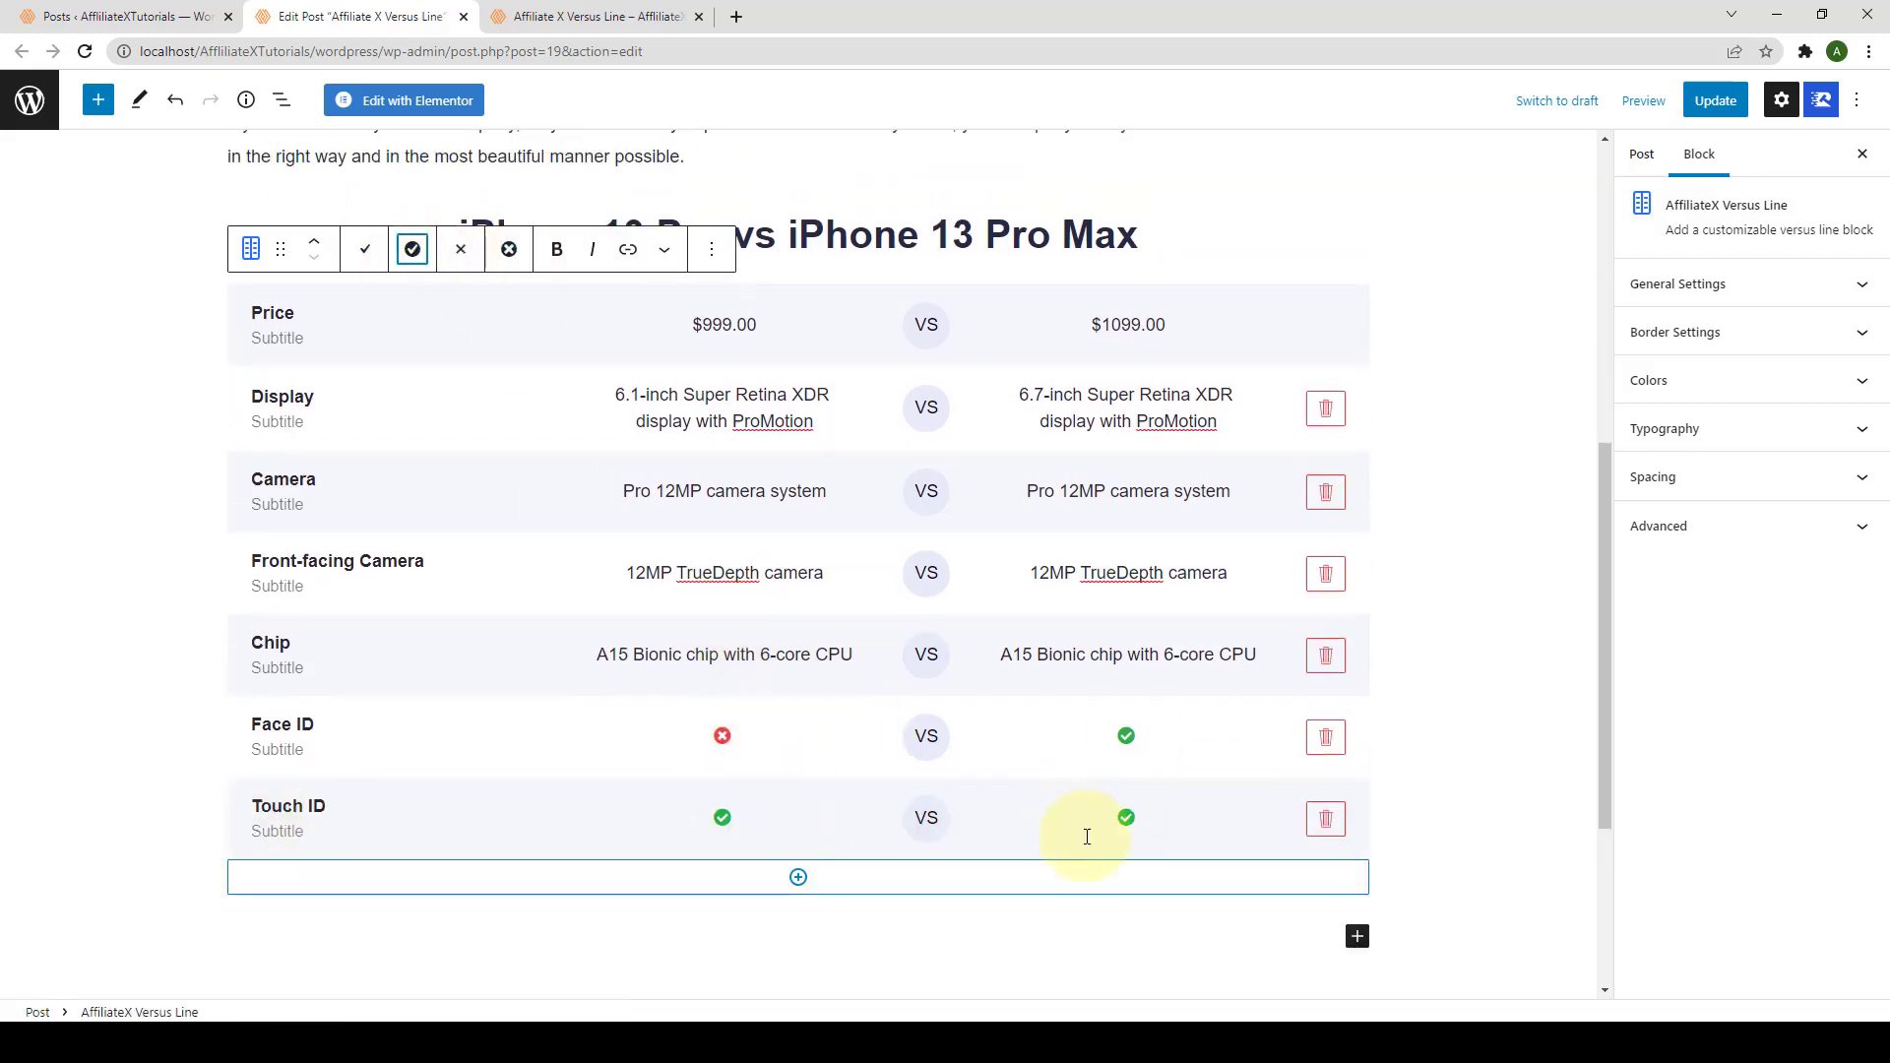
{"action": "left_click", "coordinate": [1732, 303]}
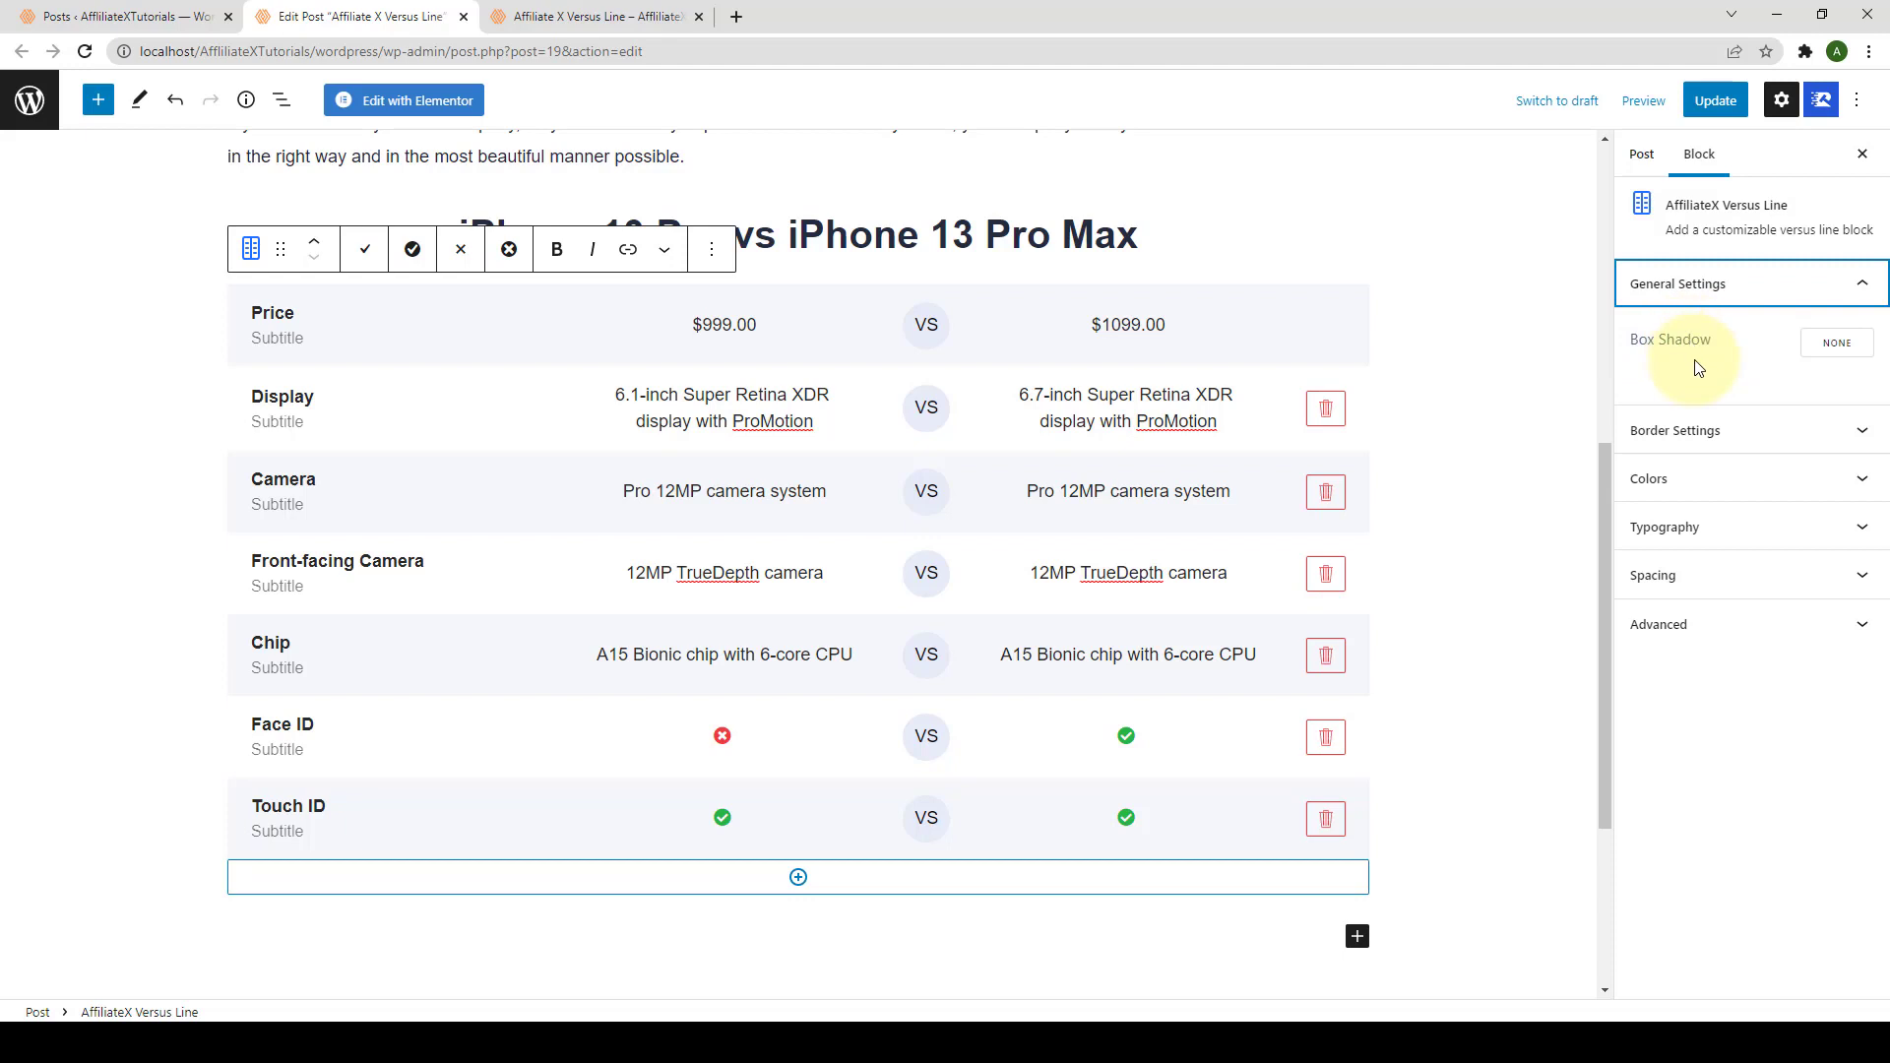
Step: Enable the block's box shadow in blue (#0055E933) with 5 px vertical offset and 20 px blur
{"action": "left_click", "coordinate": [1835, 349]}
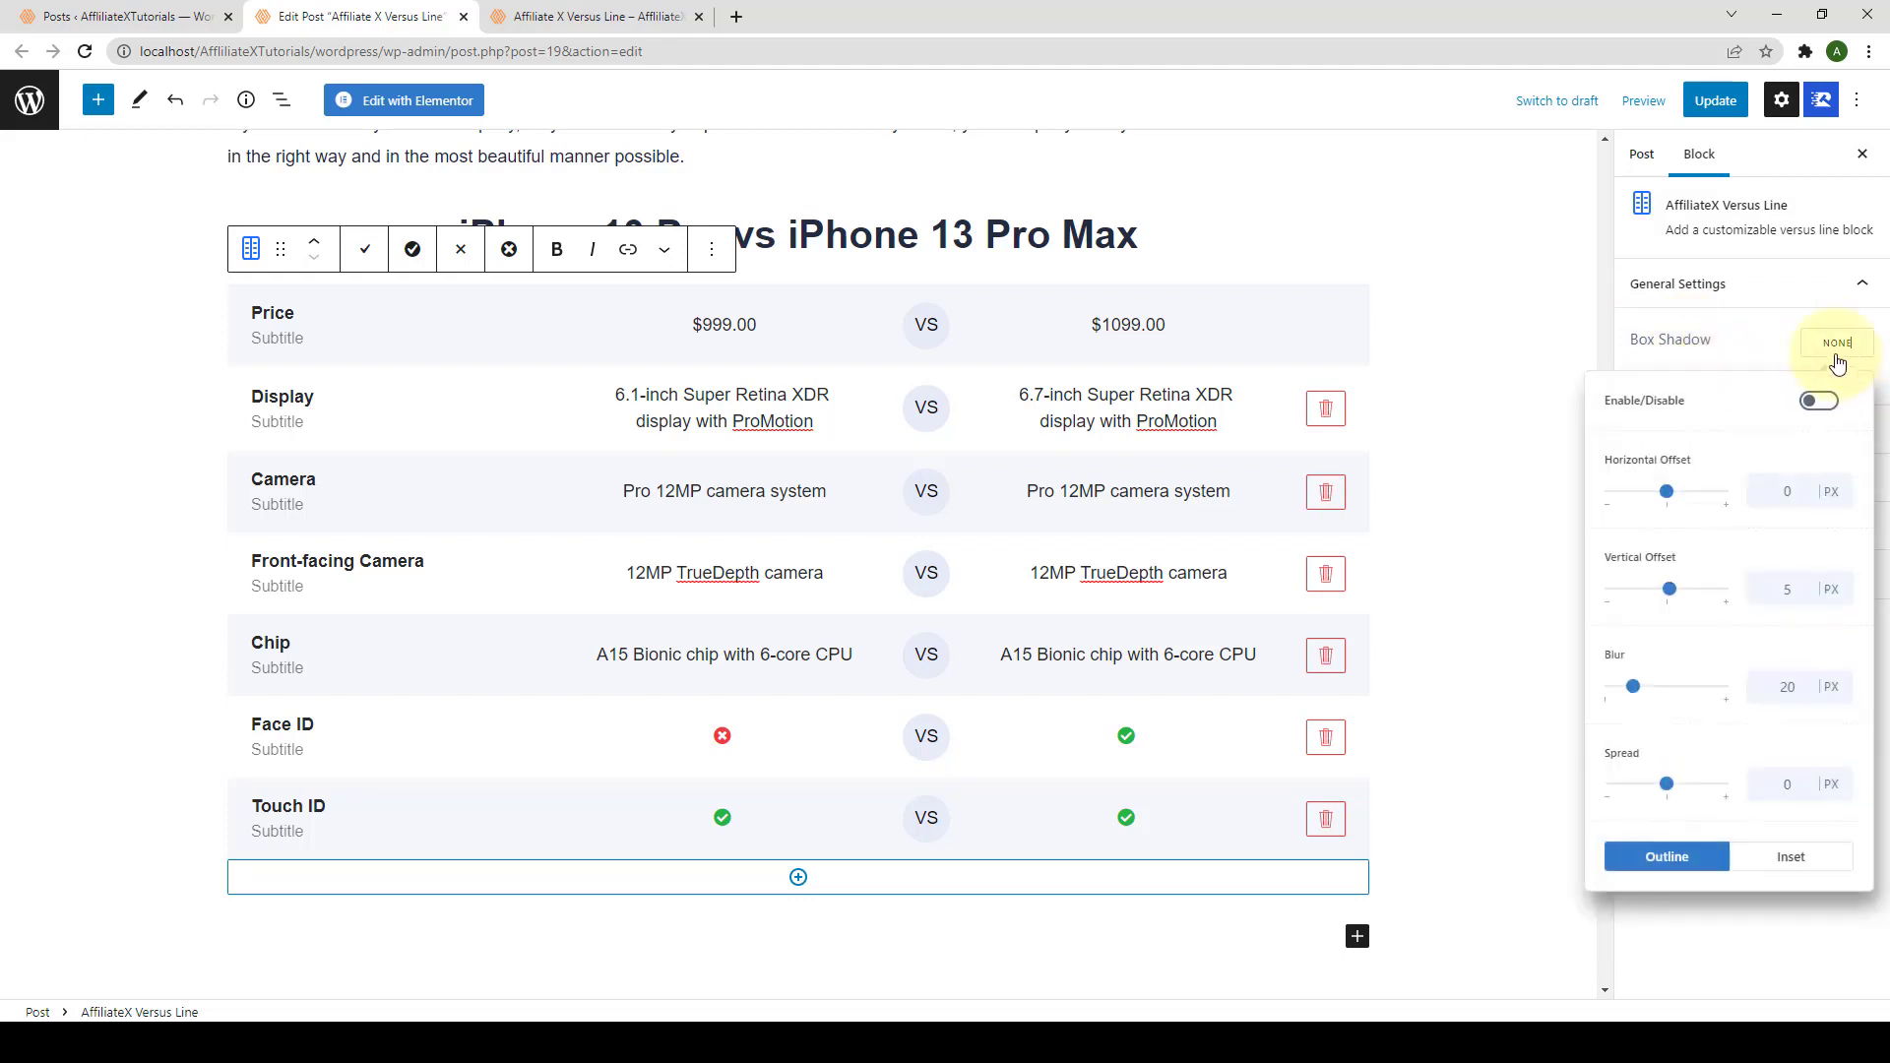
{"action": "left_click", "coordinate": [1821, 400]}
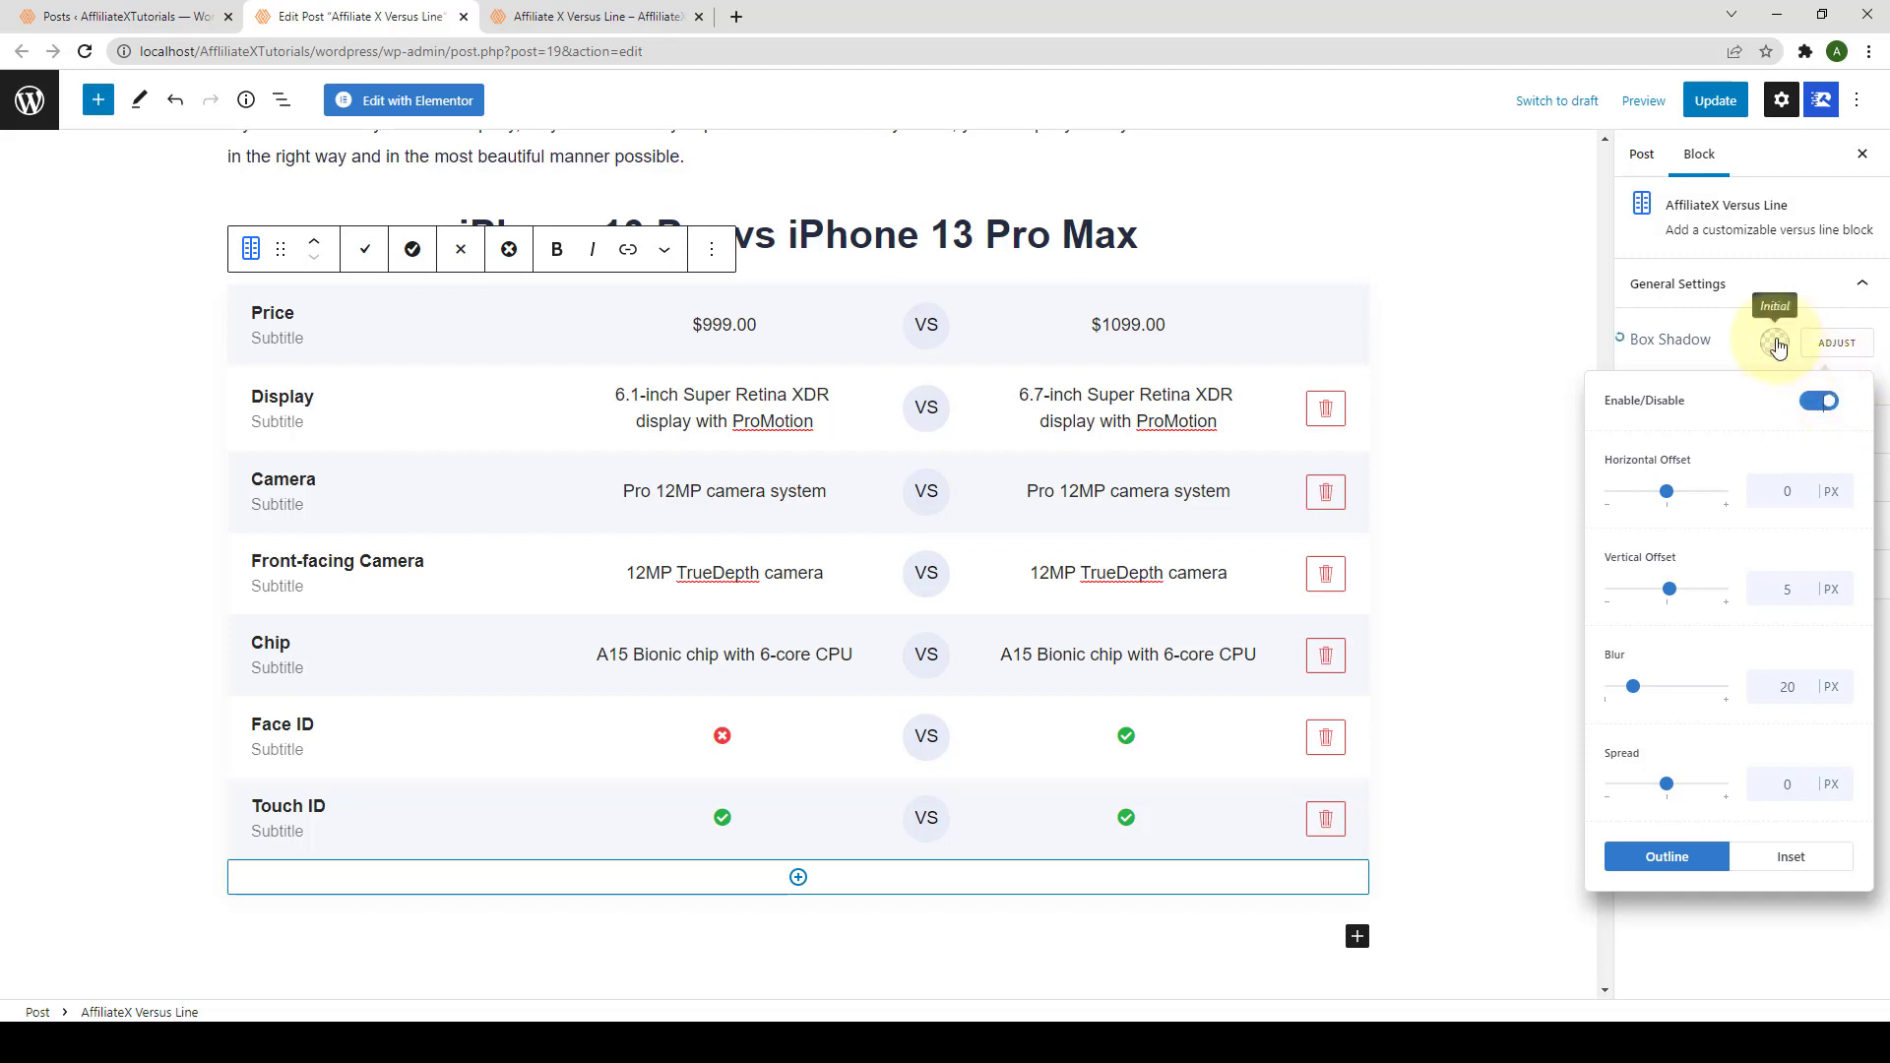
{"action": "left_click", "coordinate": [1775, 344]}
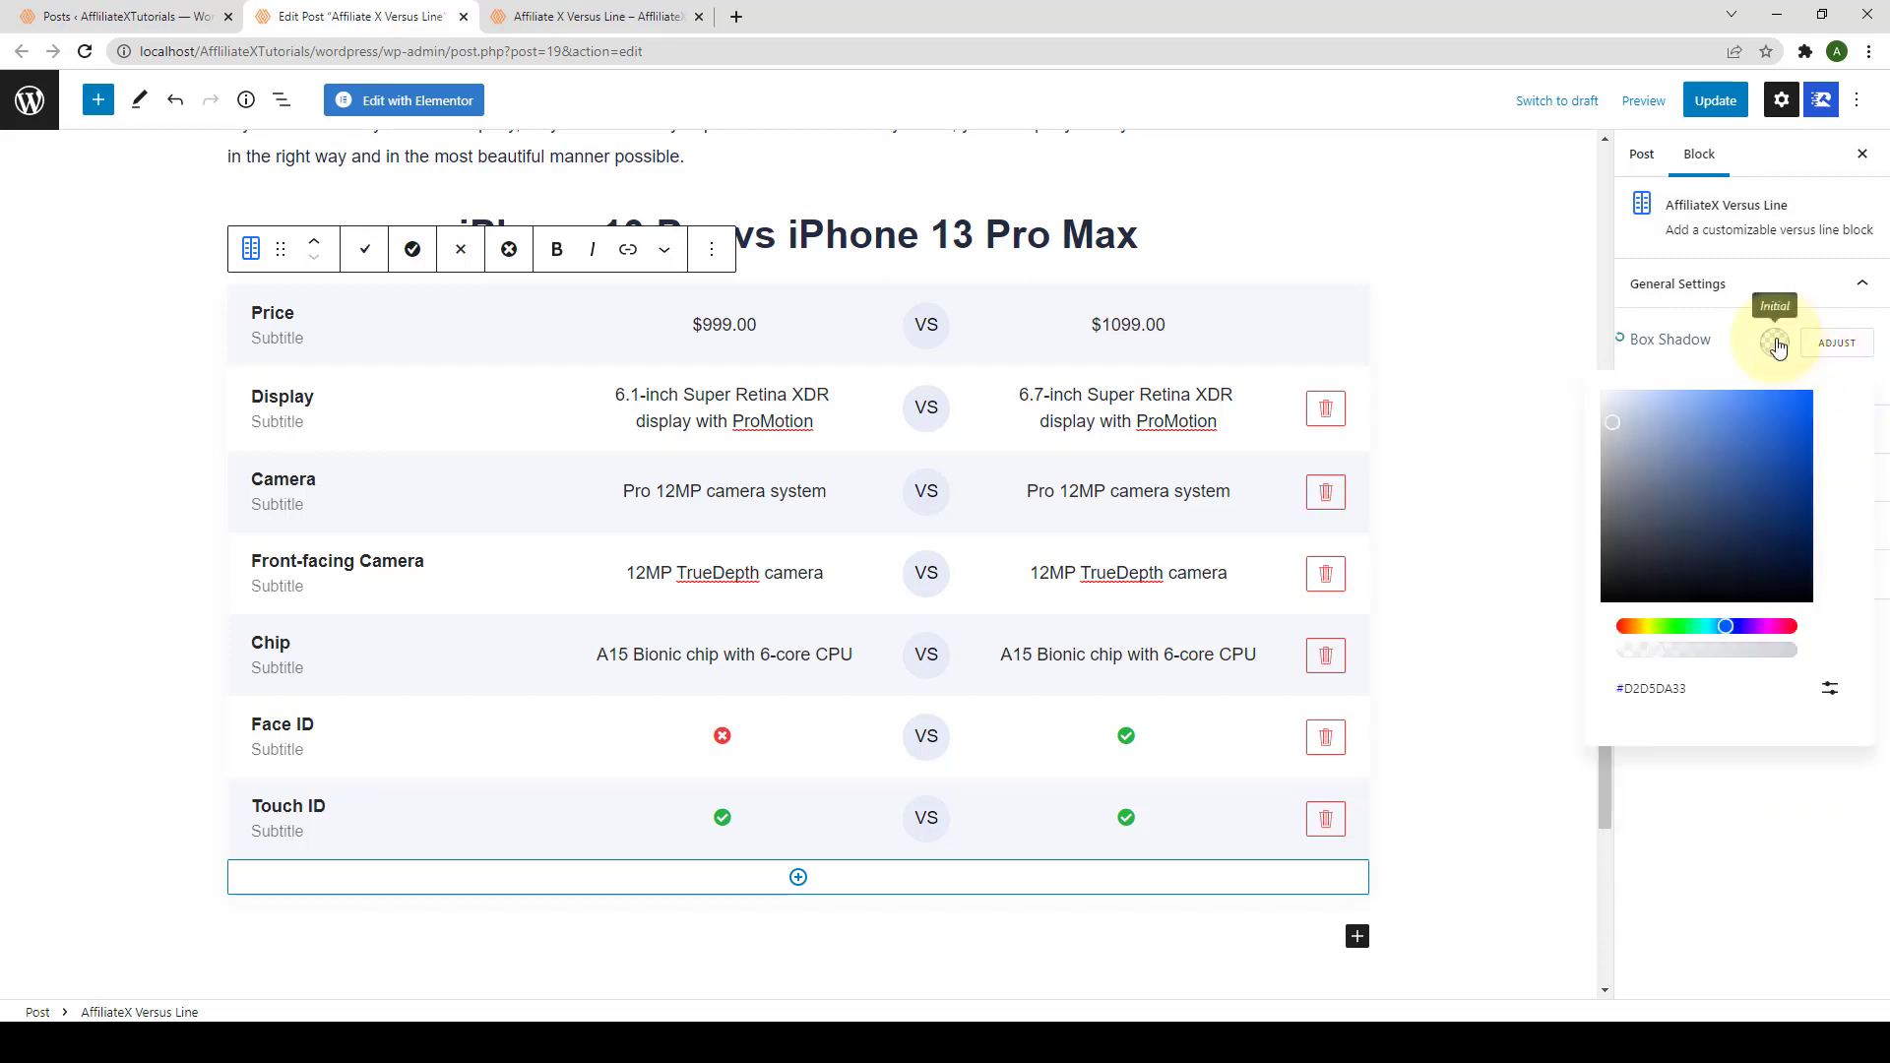
{"action": "left_click", "coordinate": [1769, 437]}
{"action": "left_click_drag", "start_coordinate": [1769, 437], "coordinate": [1814, 425]}
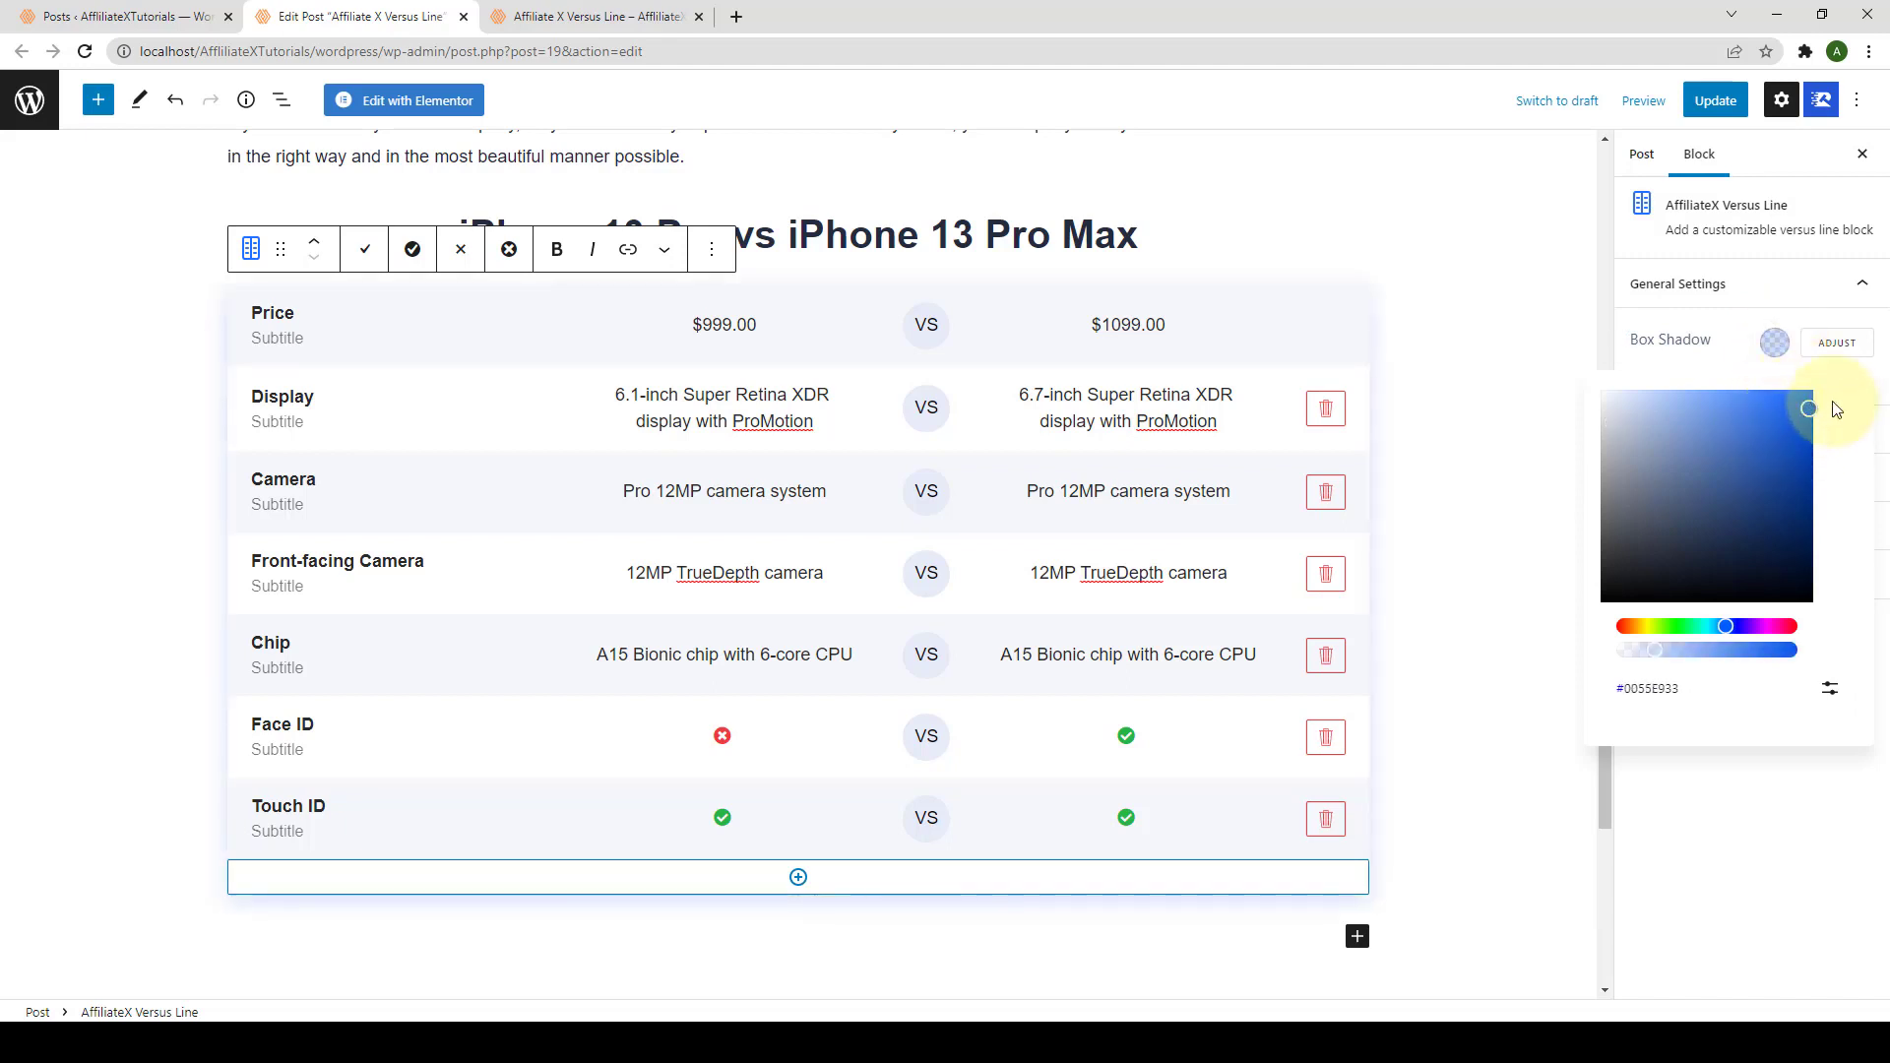
{"action": "left_click", "coordinate": [1854, 355]}
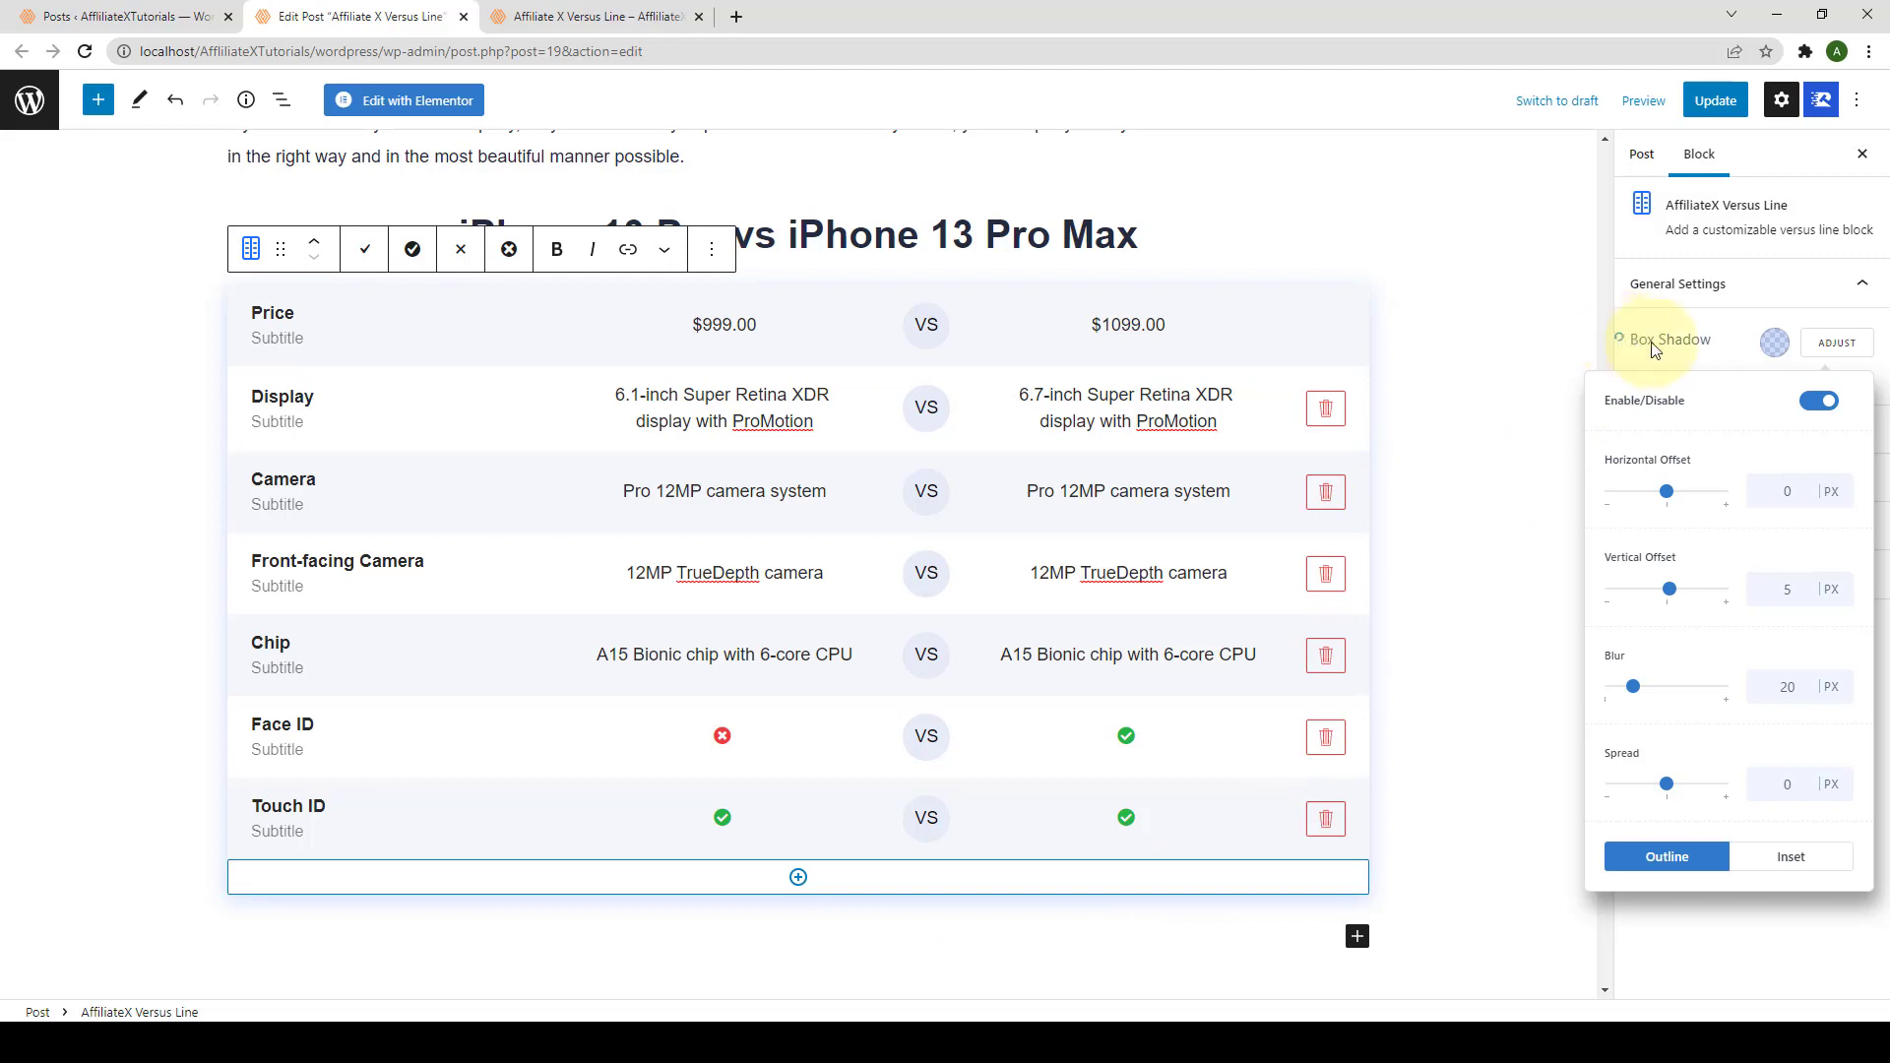
{"action": "left_click", "coordinate": [1759, 320]}
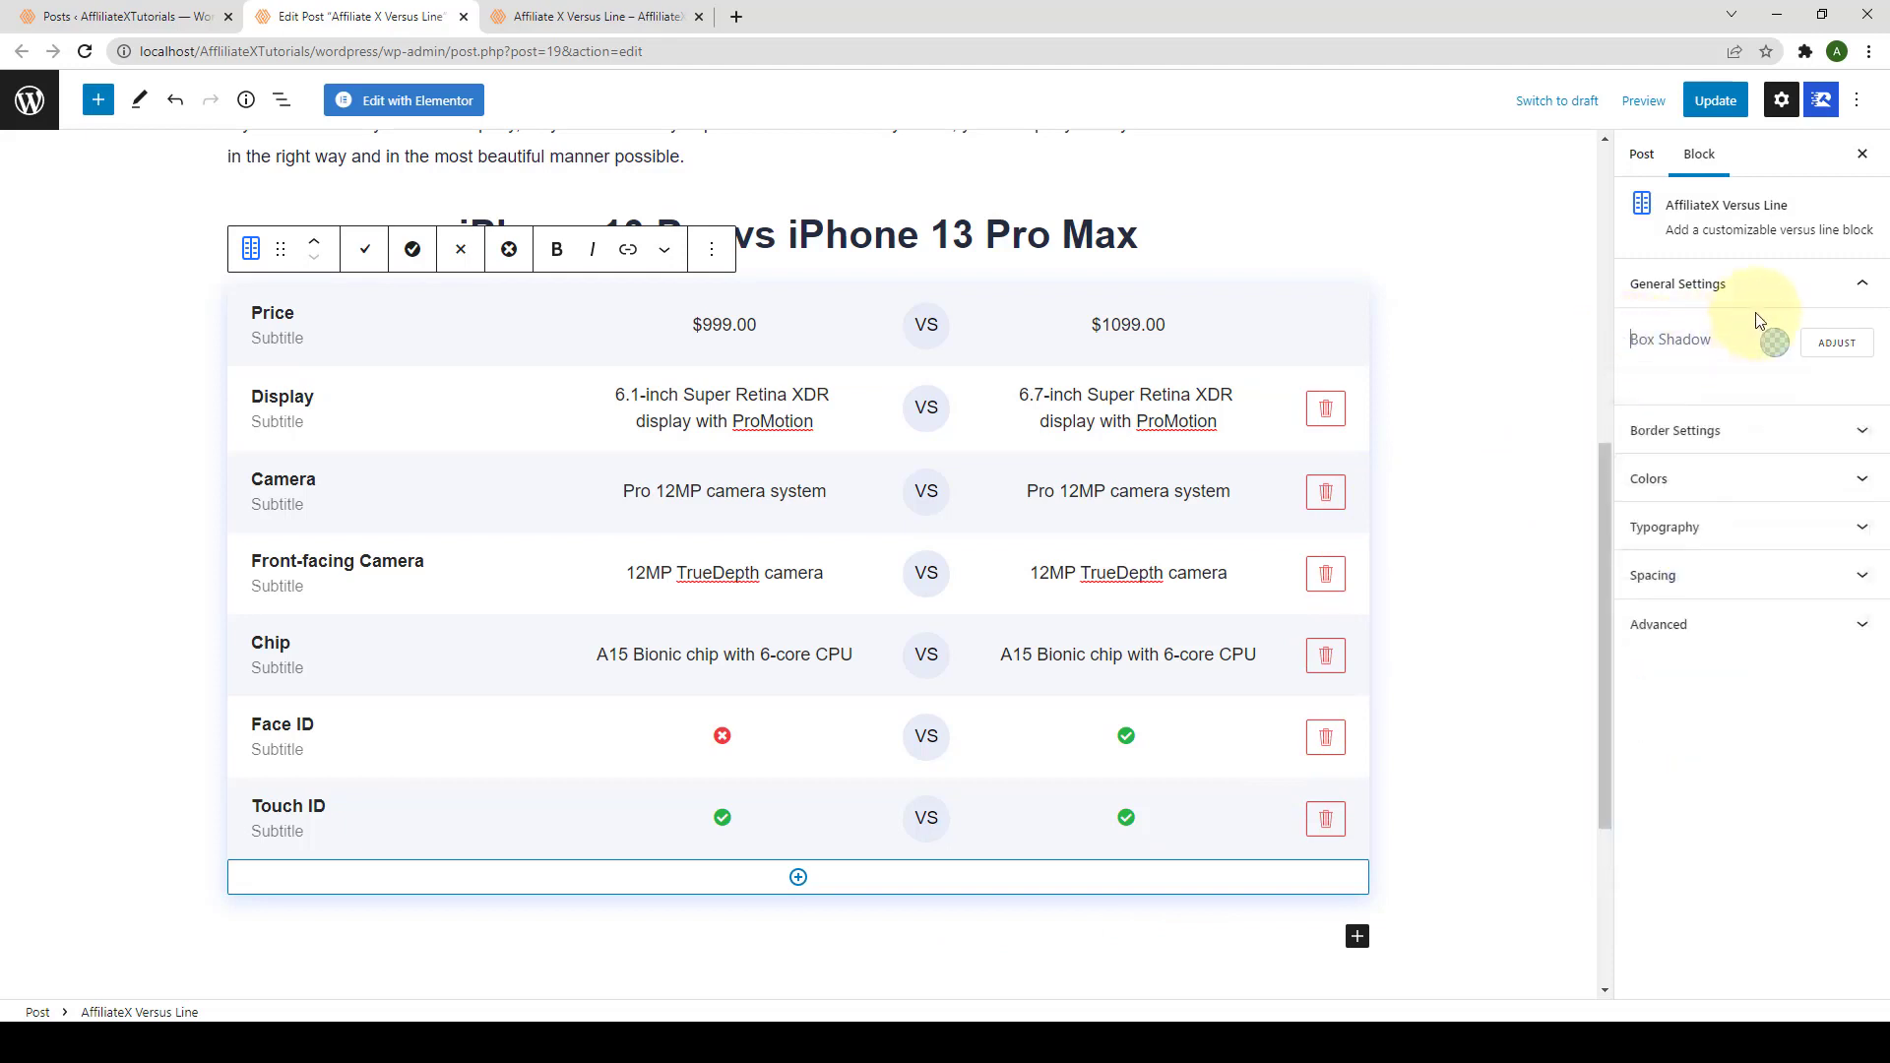
Step: Review the border style and border colour options, then expand the Colors panel
{"action": "left_click", "coordinate": [1722, 435]}
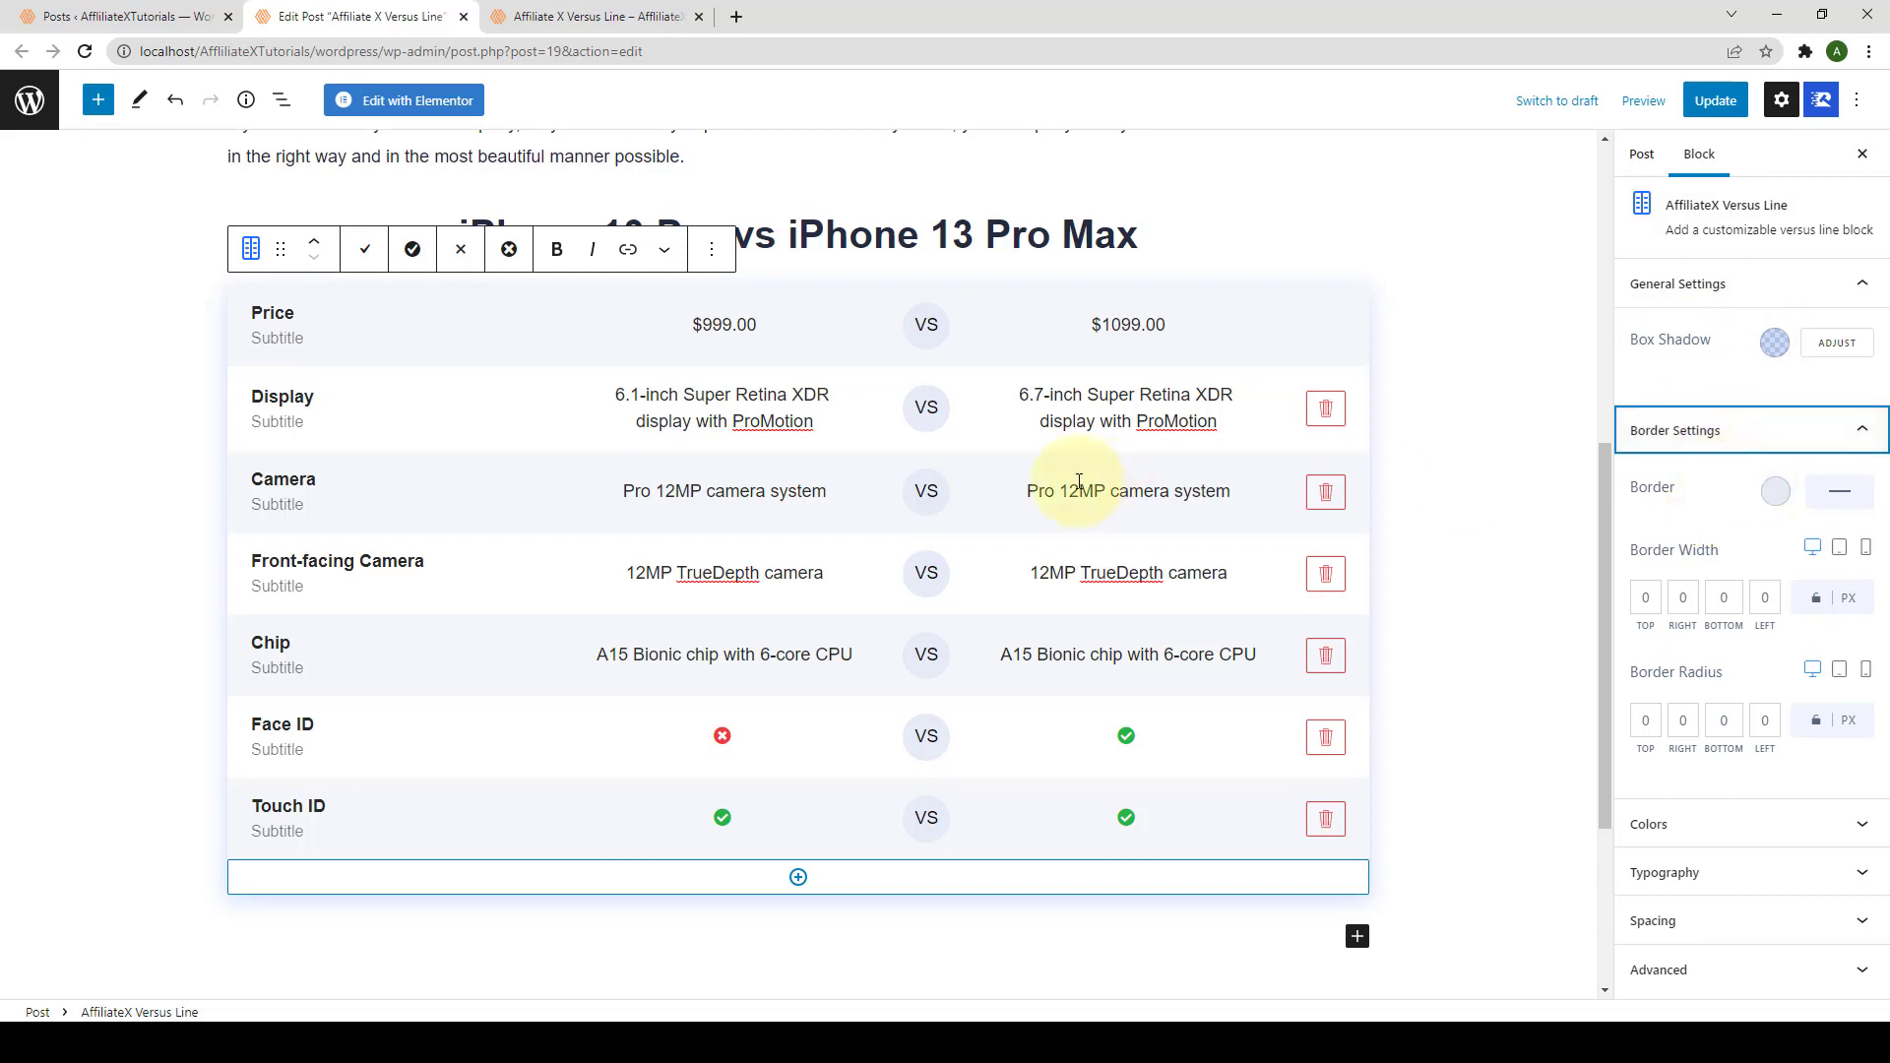
{"action": "left_click", "coordinate": [1849, 498]}
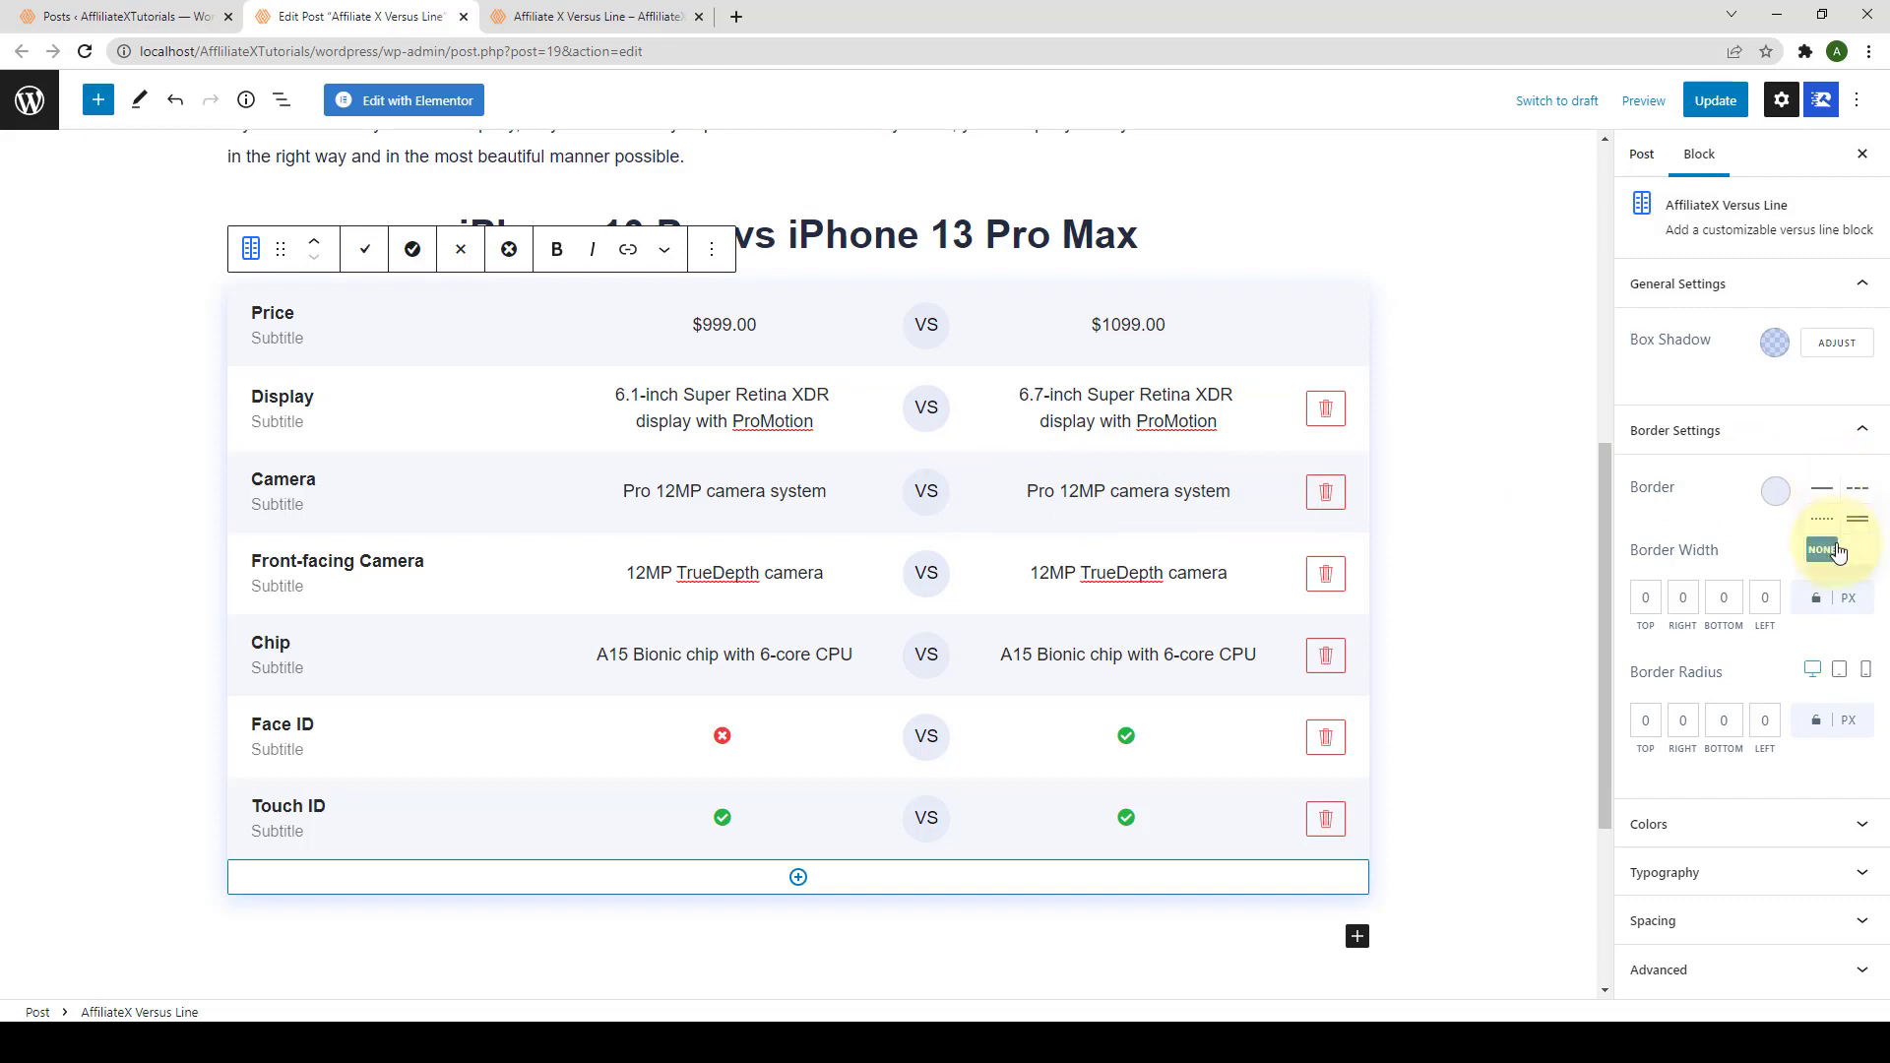
{"action": "left_click", "coordinate": [1777, 495]}
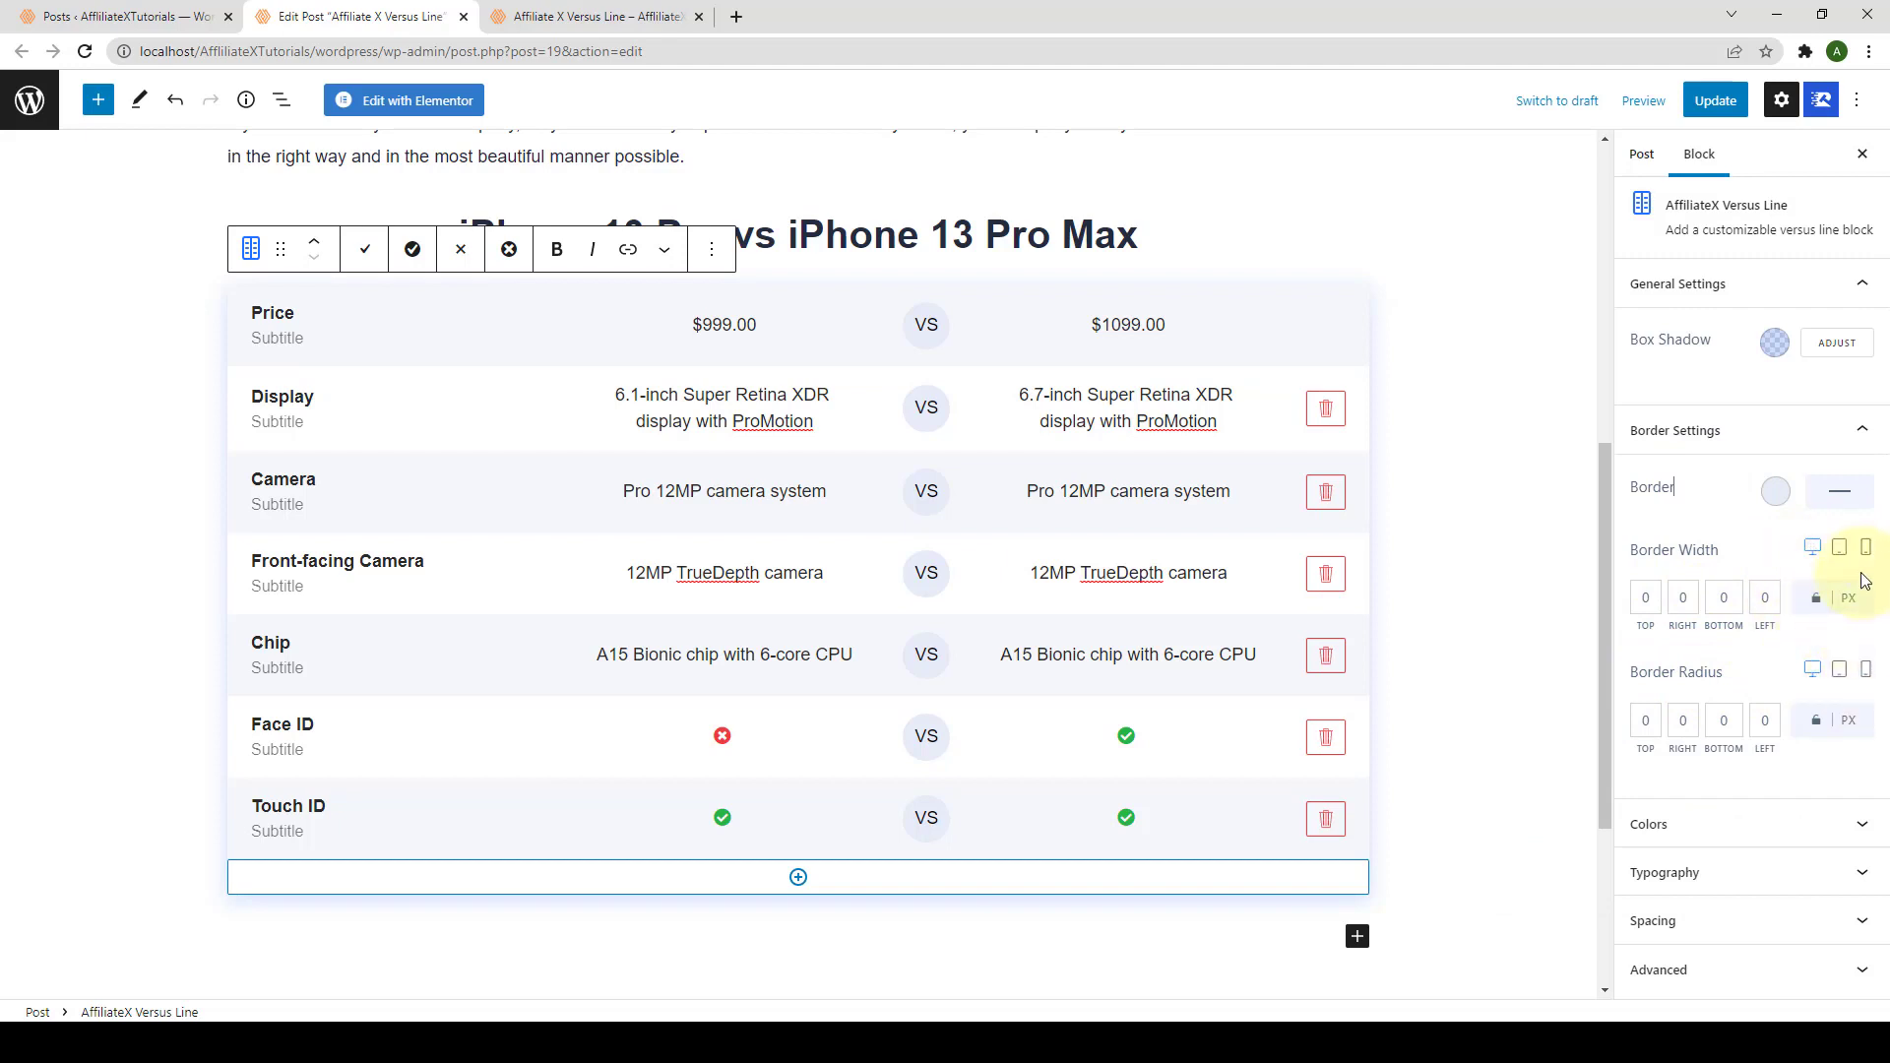
{"action": "left_click", "coordinate": [1687, 827]}
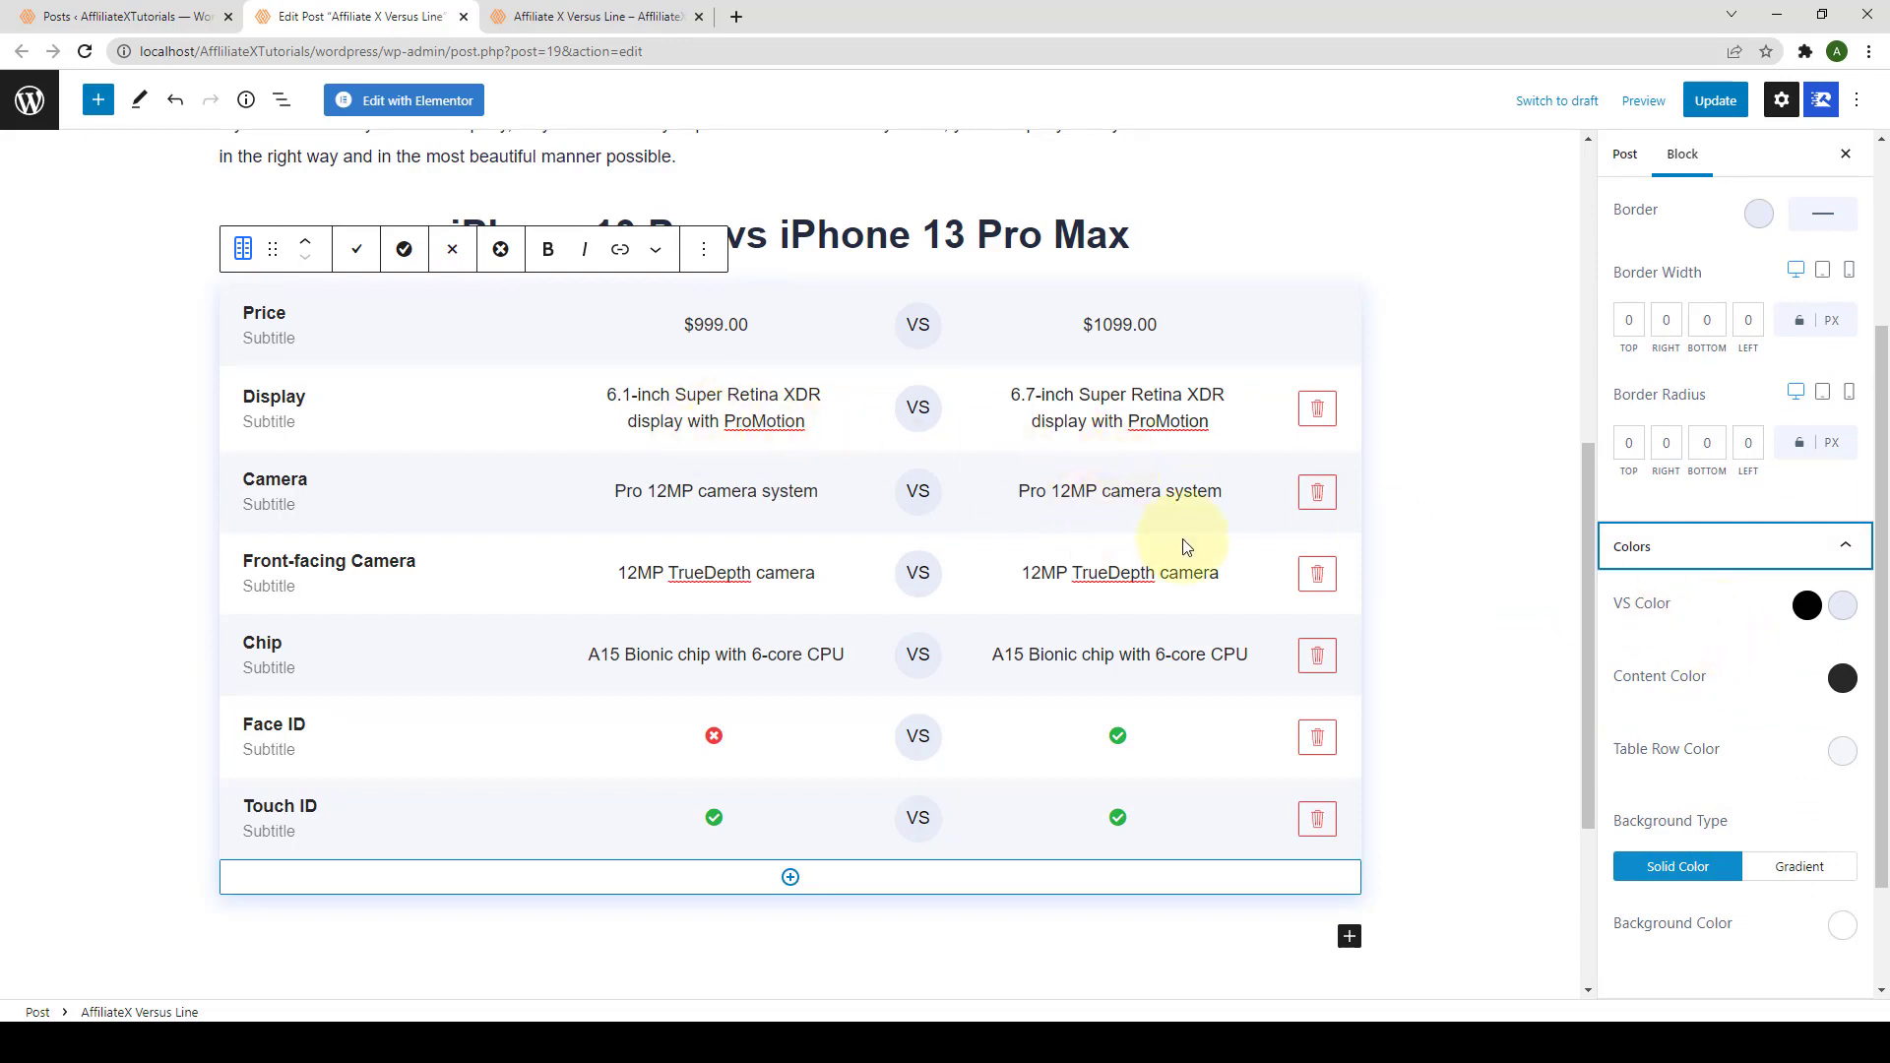
Step: Open the VS Color background picker and try out blue and pink badge shades
{"action": "left_click", "coordinate": [1676, 625]}
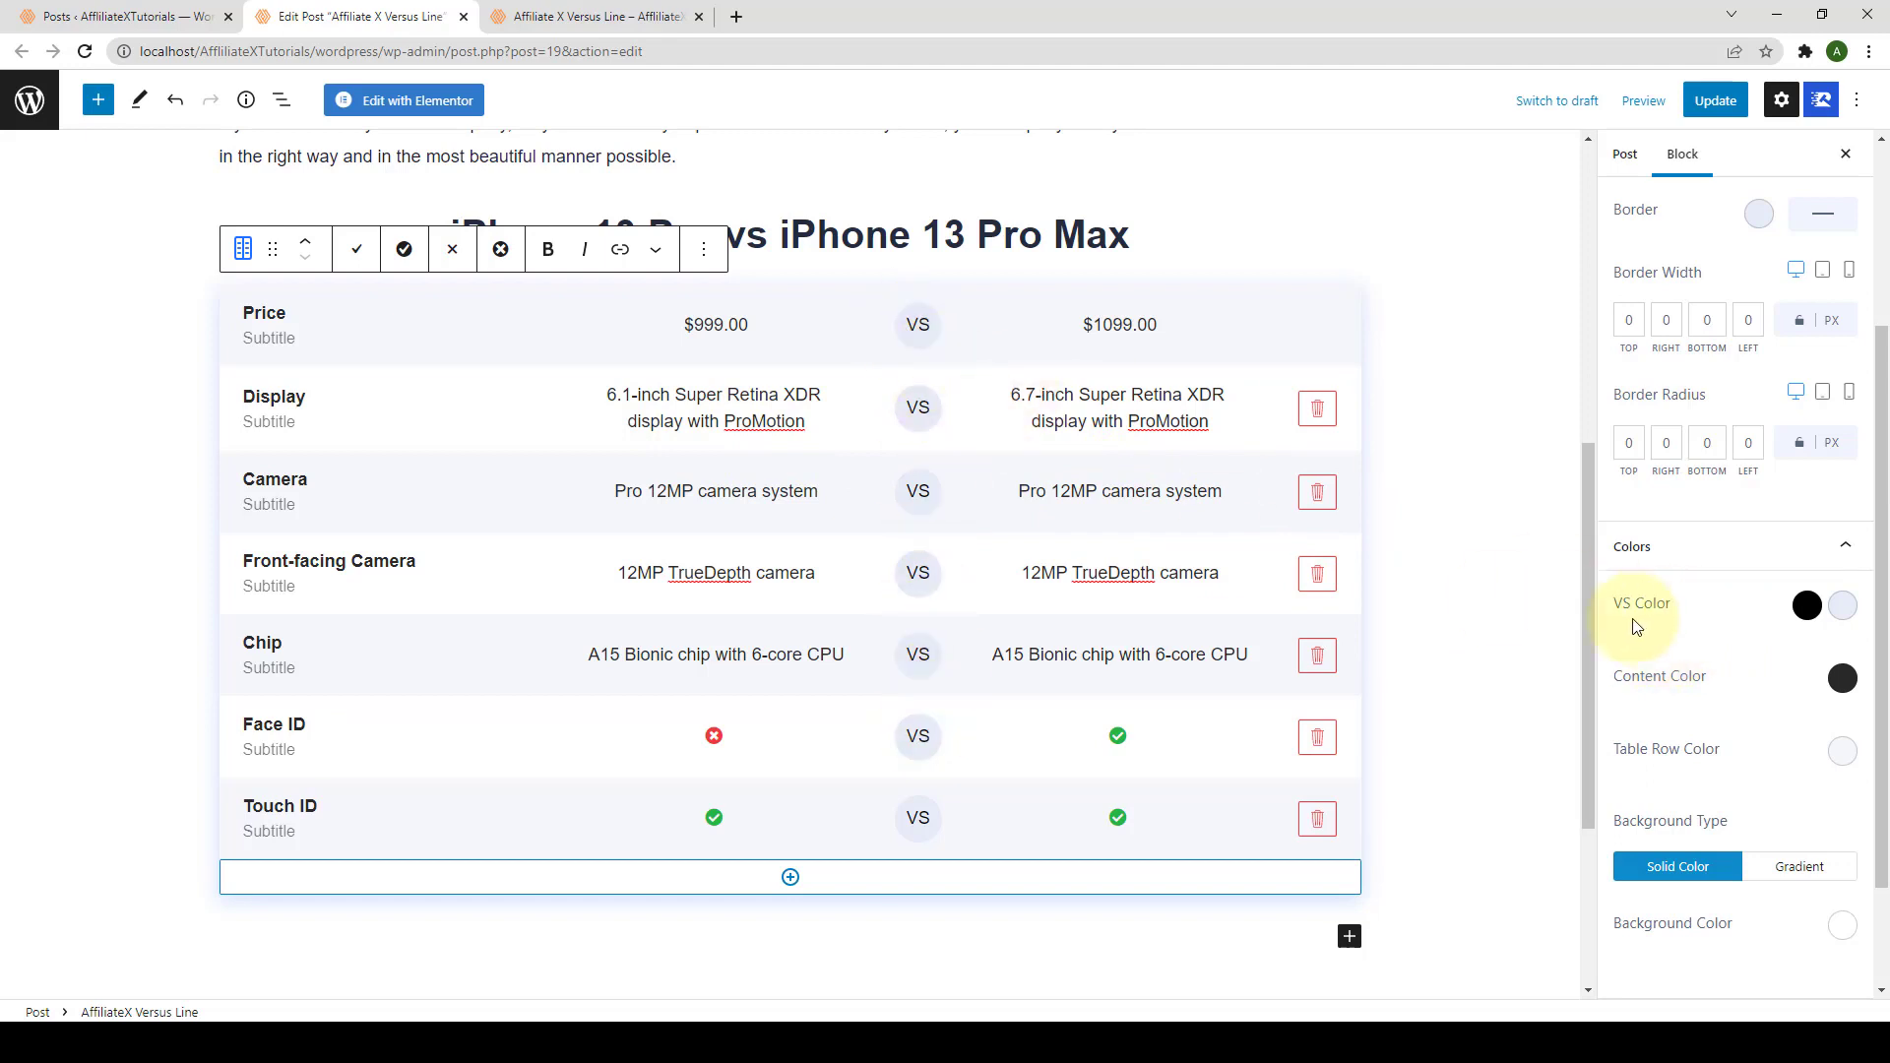
{"action": "left_click", "coordinate": [1843, 606]}
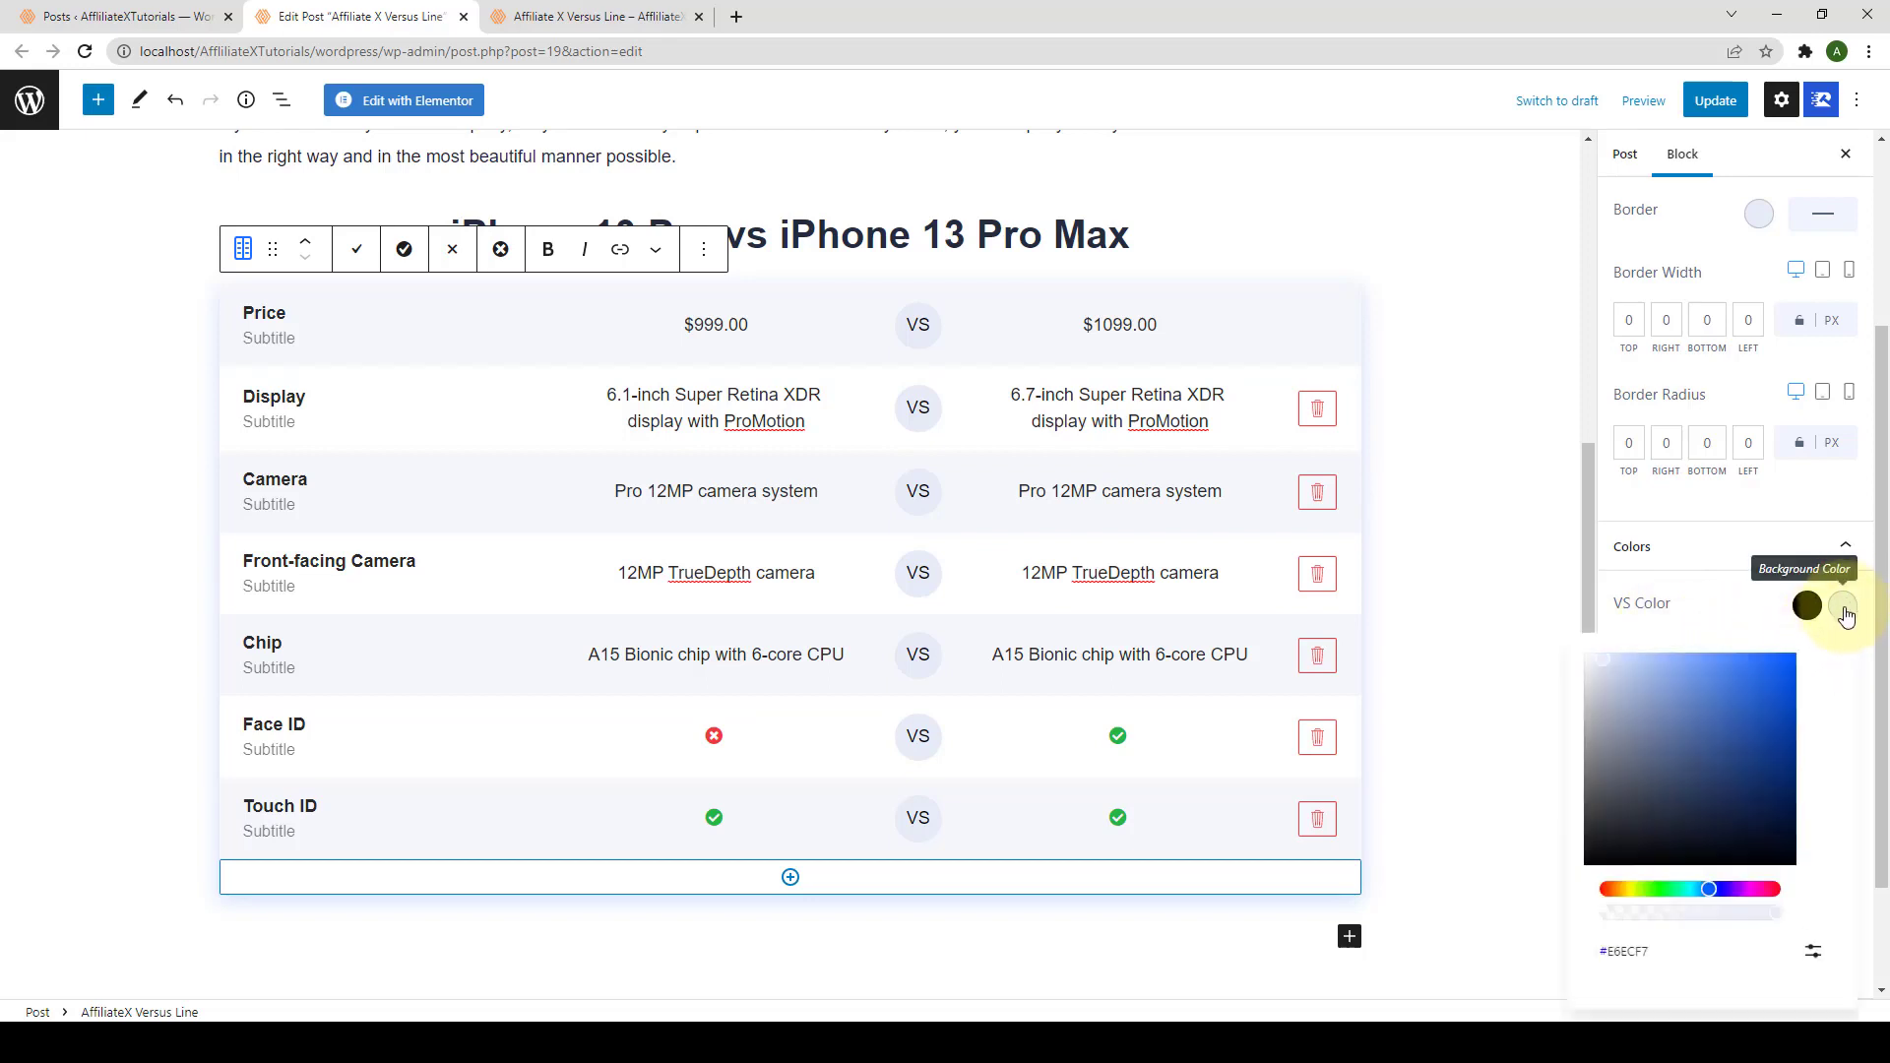
{"action": "left_click", "coordinate": [1715, 706]}
{"action": "left_click_drag", "start_coordinate": [1719, 703], "coordinate": [1657, 676]}
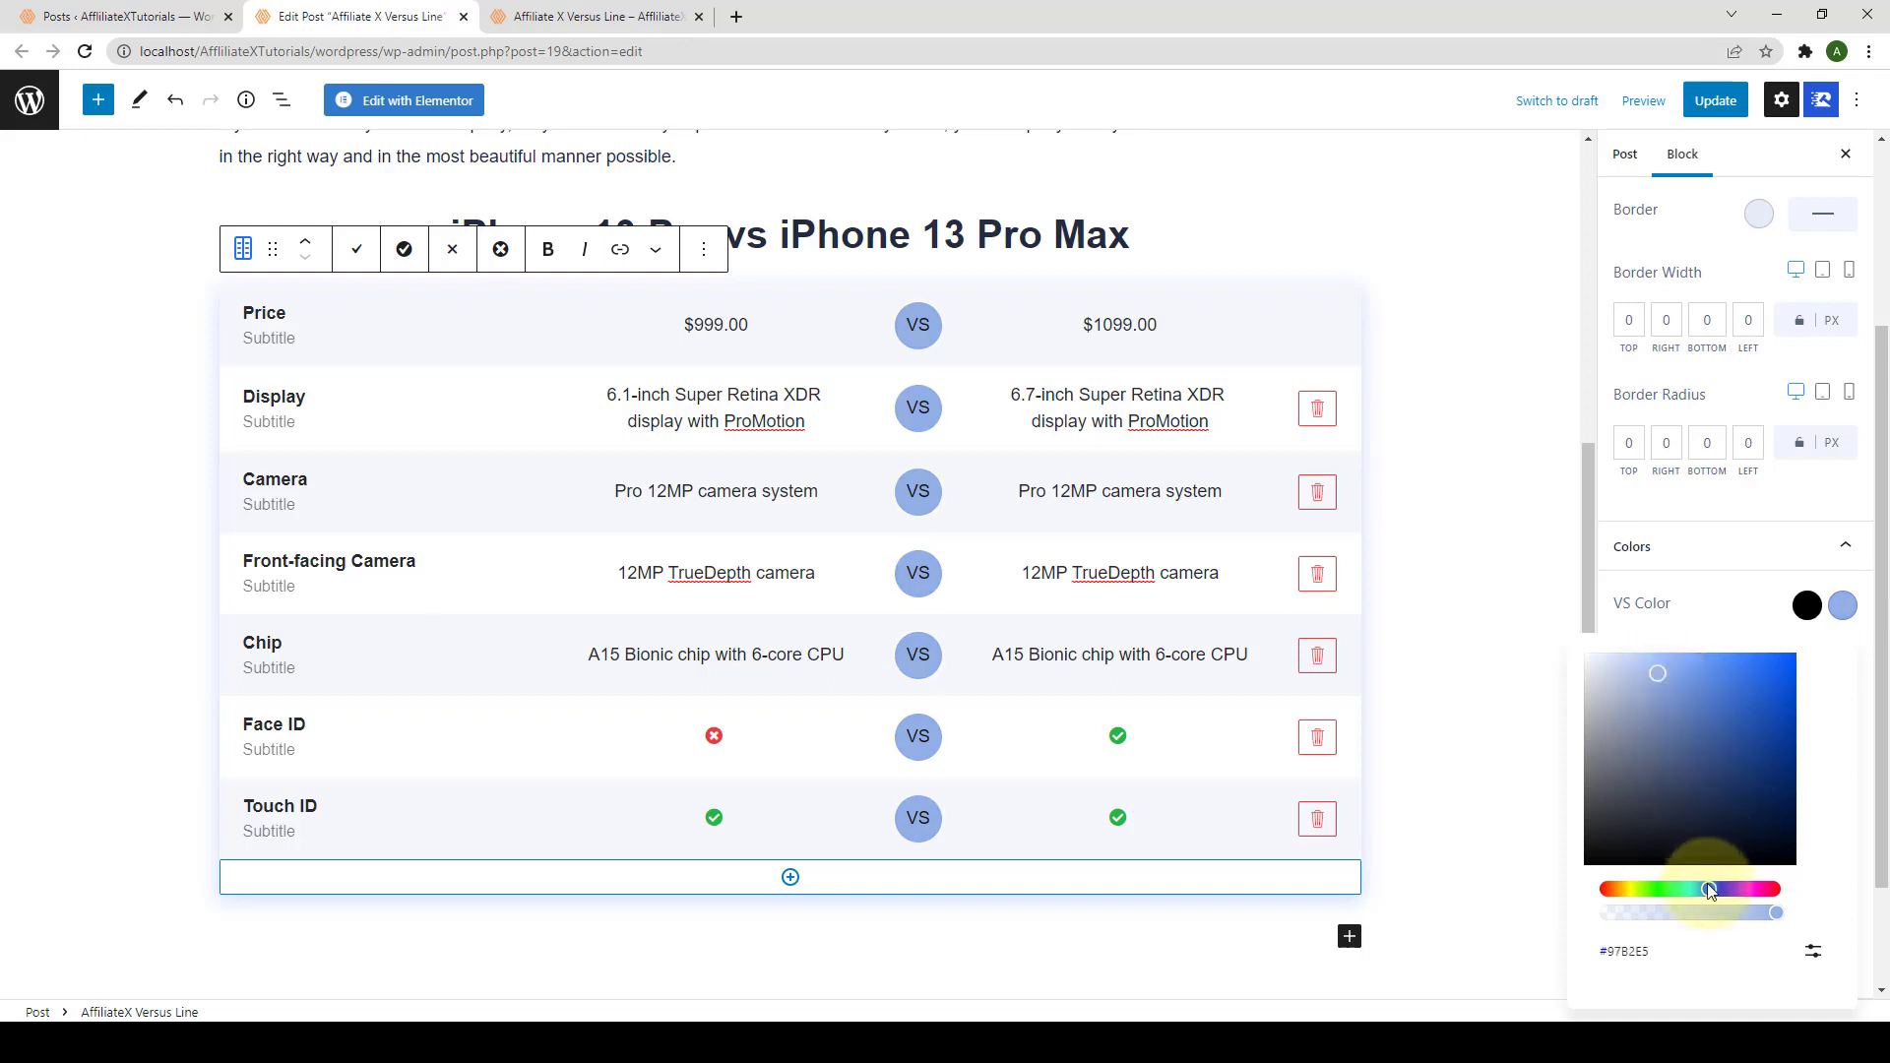
{"action": "left_click_drag", "start_coordinate": [1711, 889], "coordinate": [1774, 913]}
Step: Enter hex FFB800 as the VS badge colour and close the picker
{"action": "left_click", "coordinate": [1813, 951]}
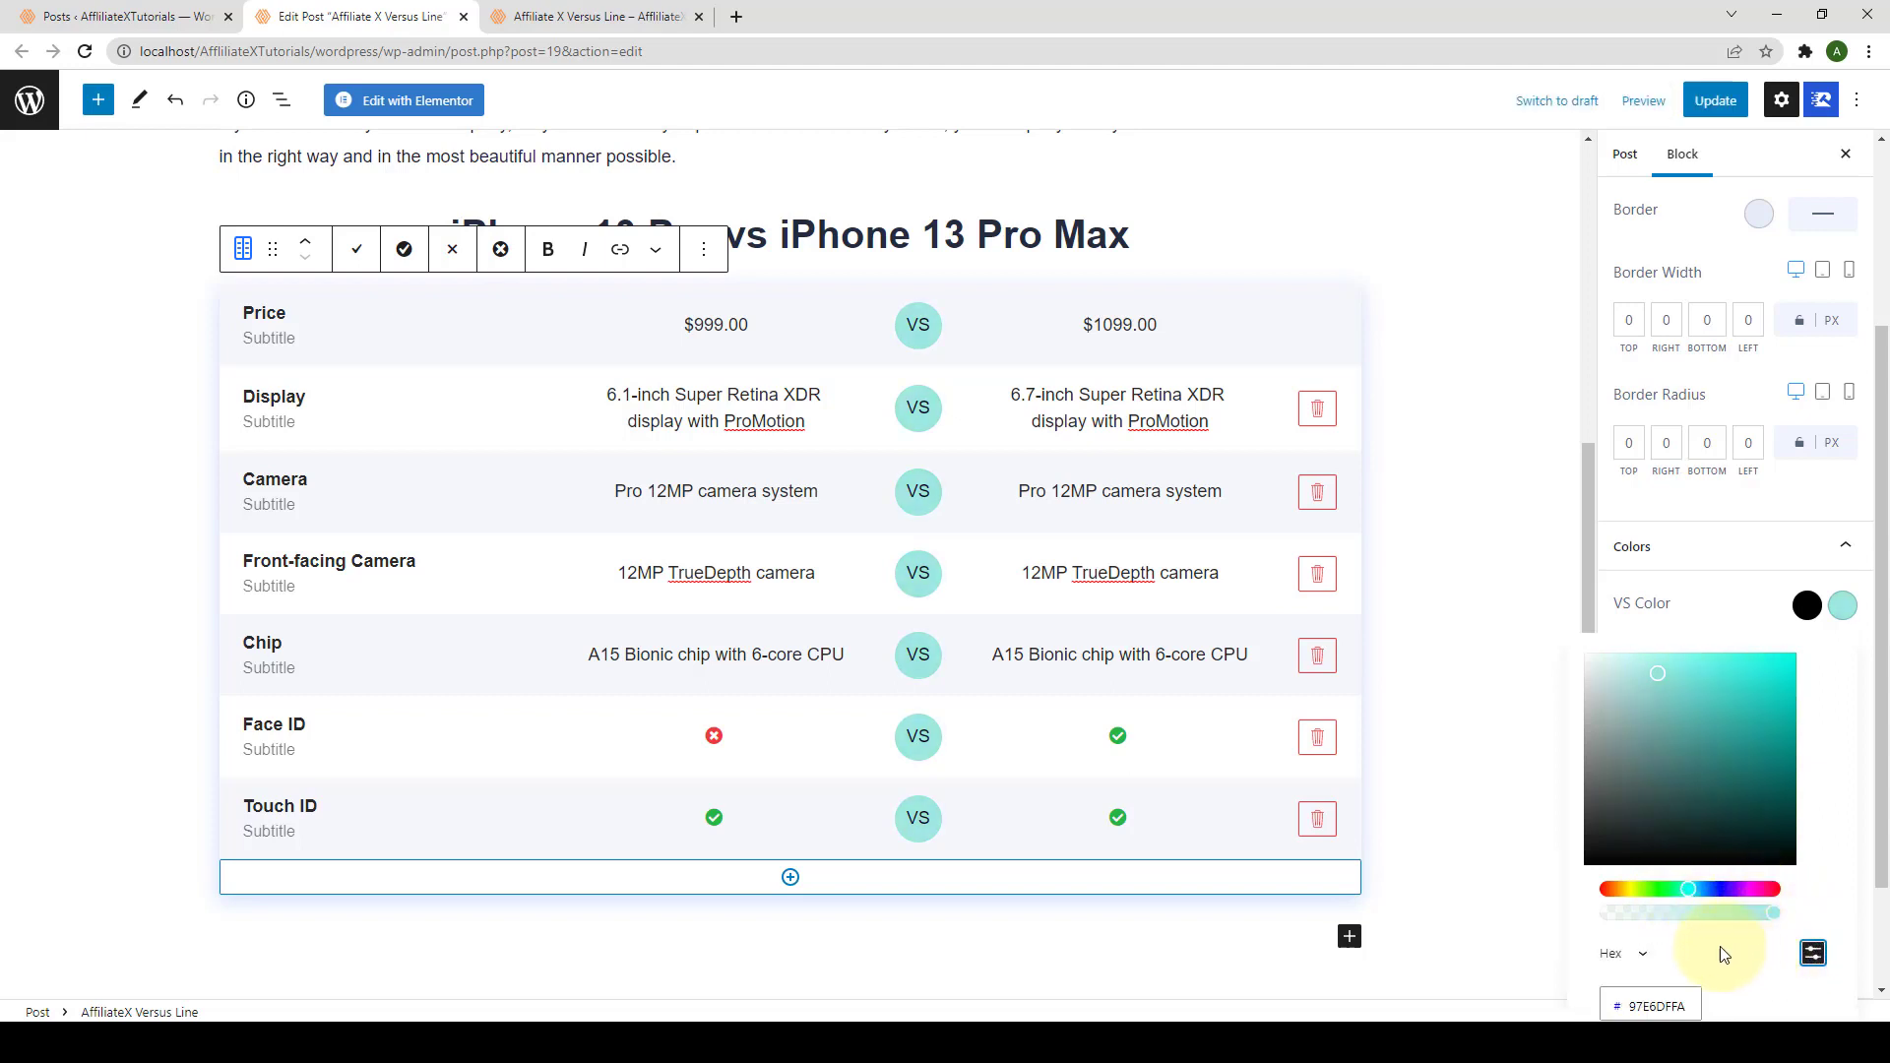
{"action": "left_click", "coordinate": [1696, 997]}
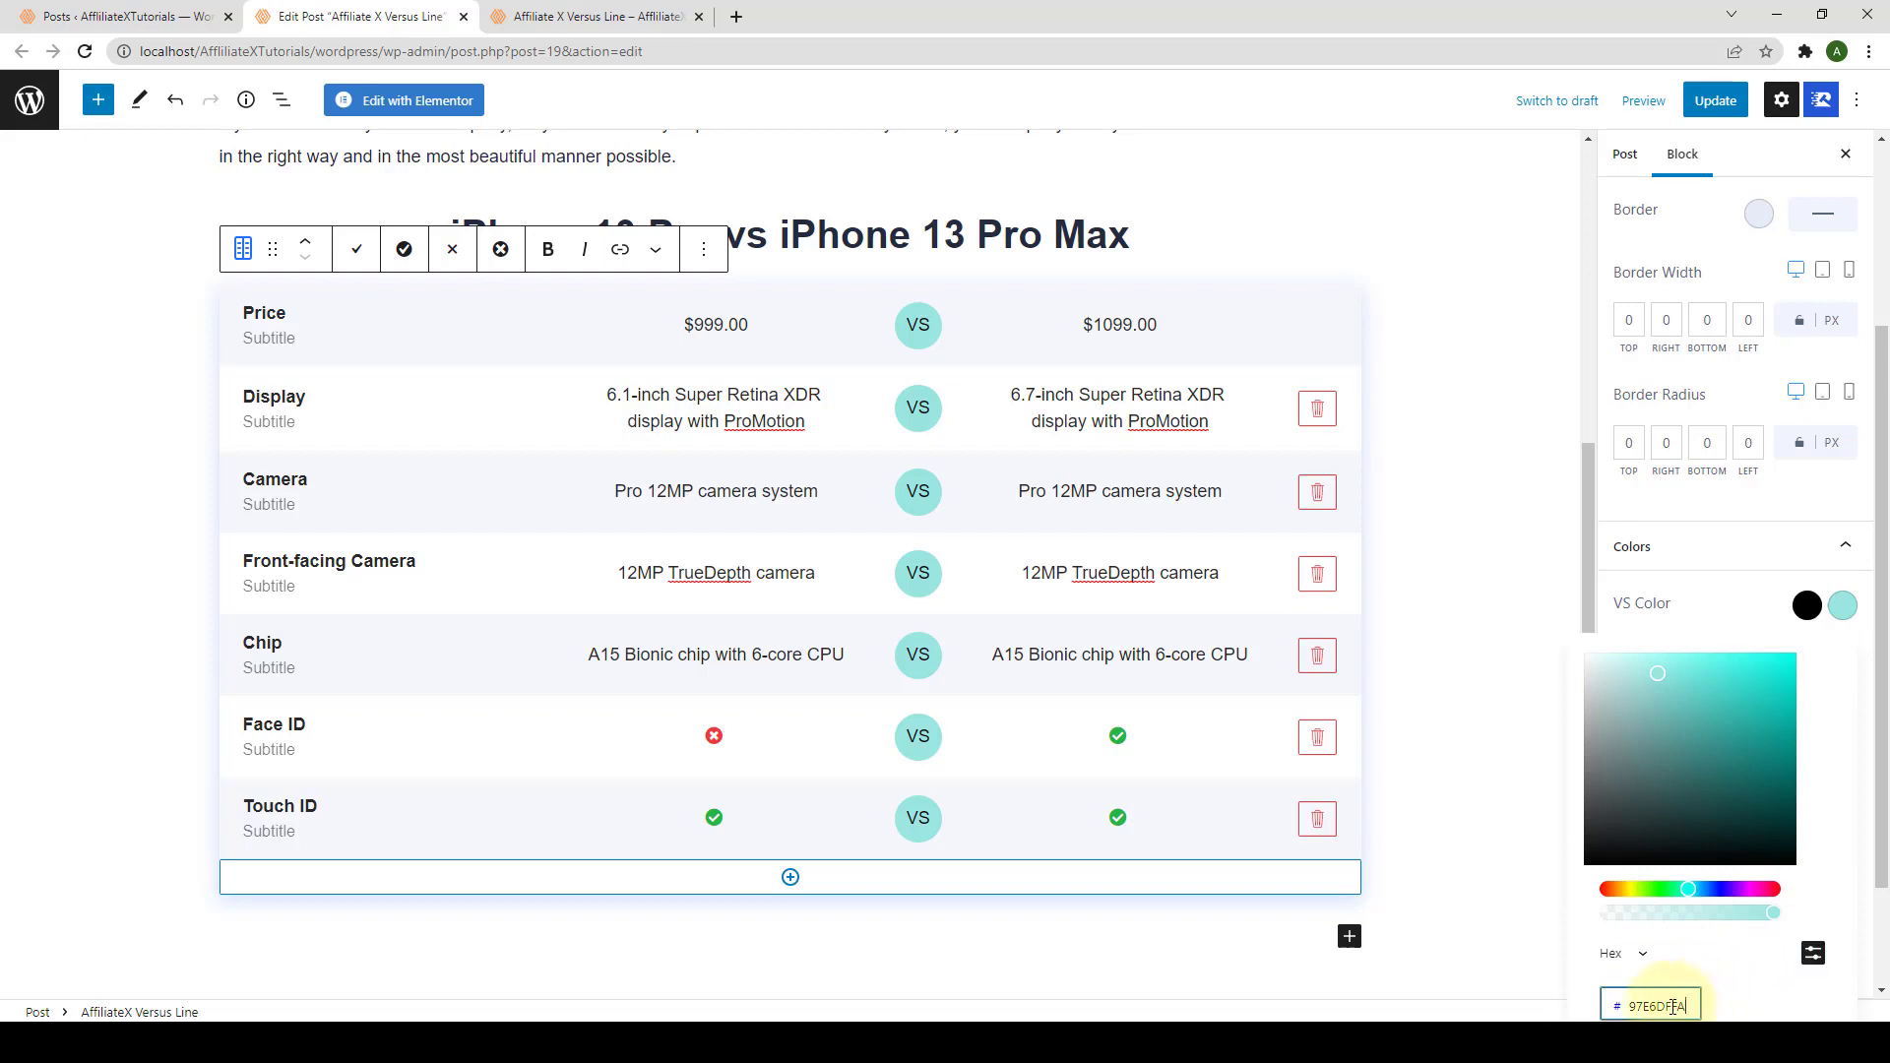
{"action": "double_click", "coordinate": [1686, 1005]}
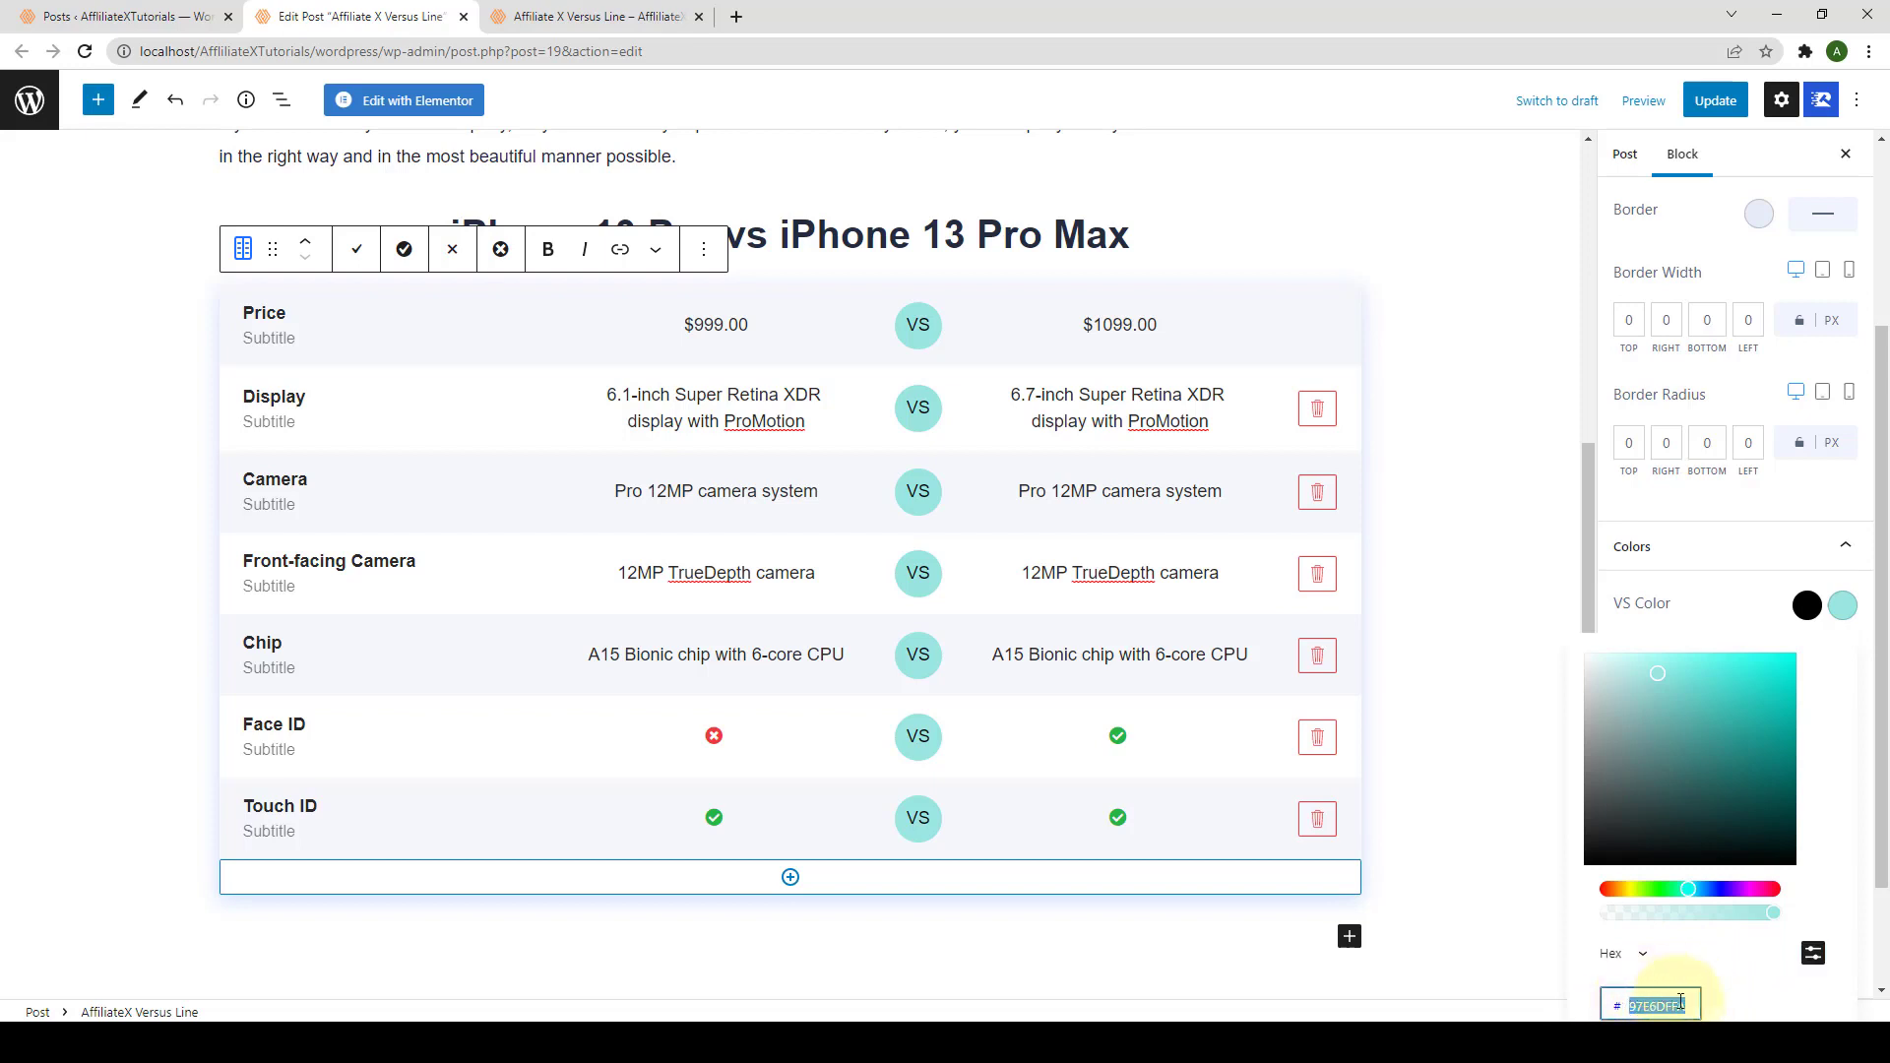
{"action": "left_click_drag", "start_coordinate": [1881, 829], "coordinate": [1880, 928]}
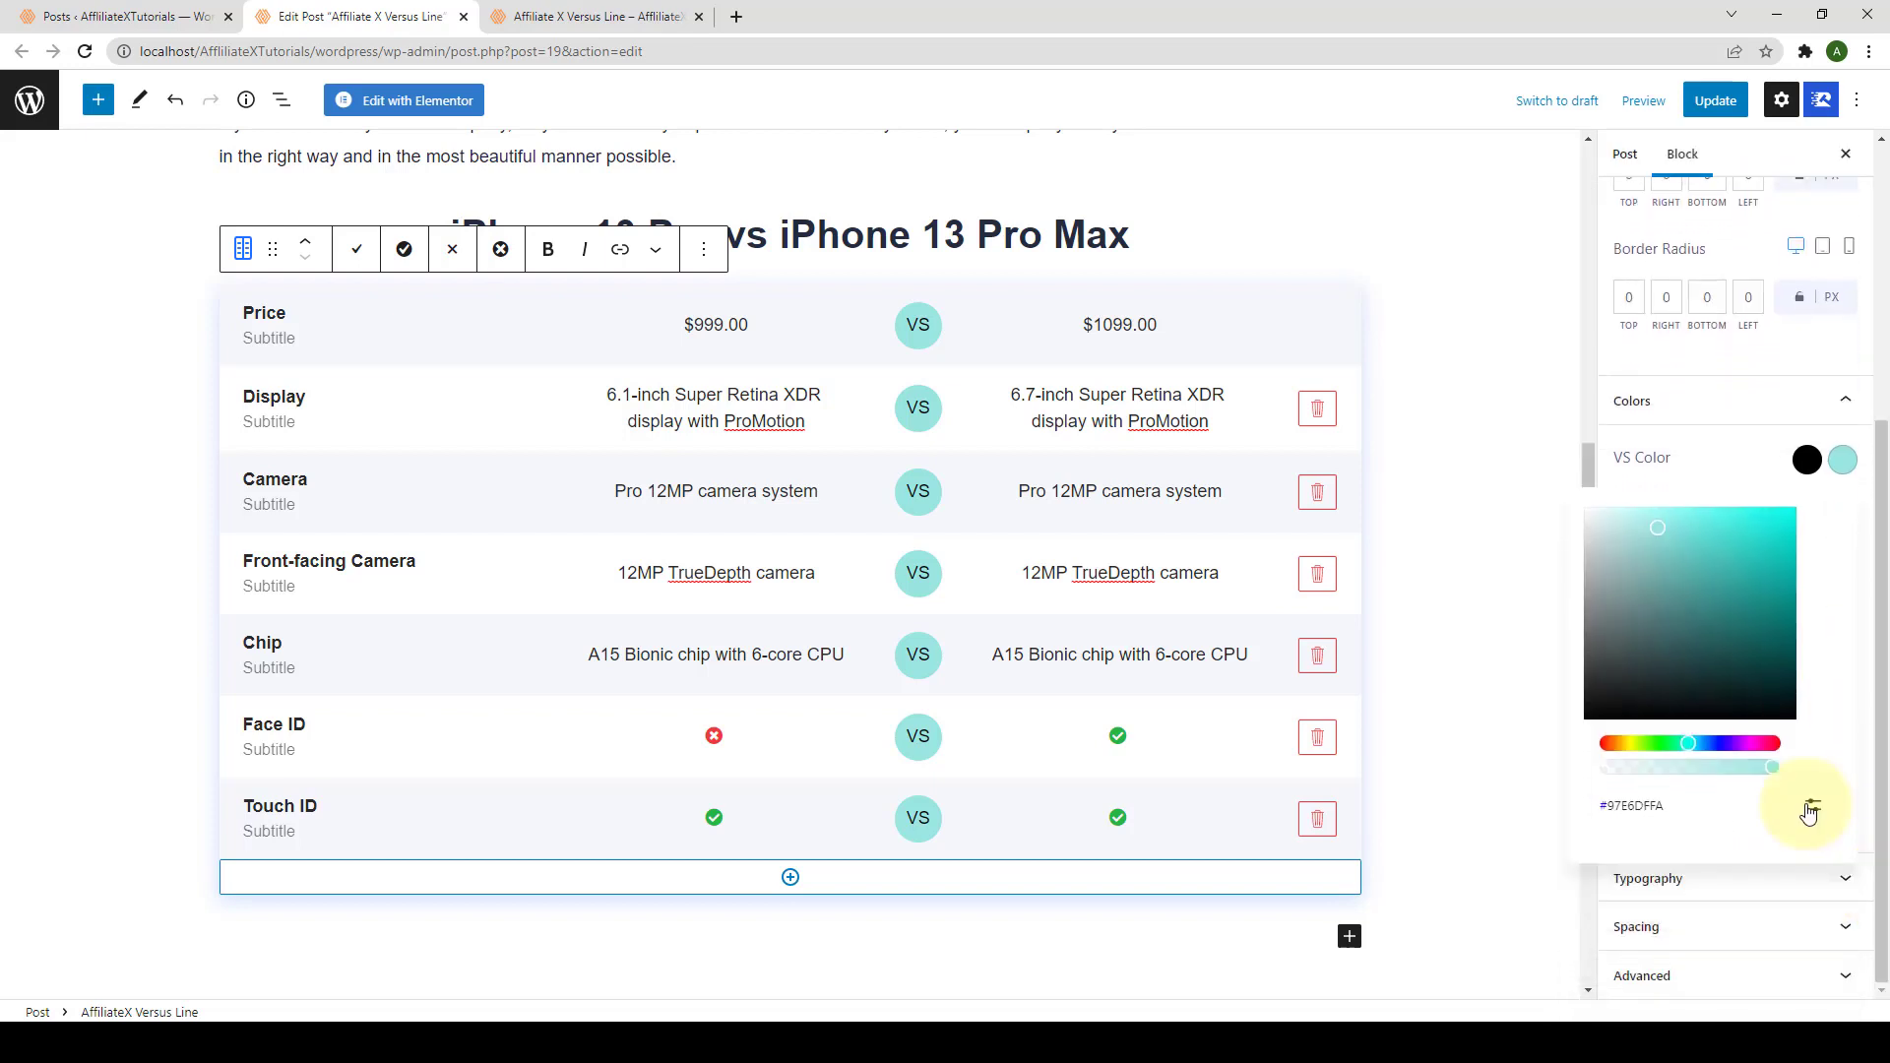
{"action": "left_click", "coordinate": [1809, 808]}
{"action": "left_click", "coordinate": [1674, 860]}
{"action": "double_click", "coordinate": [1664, 861]}
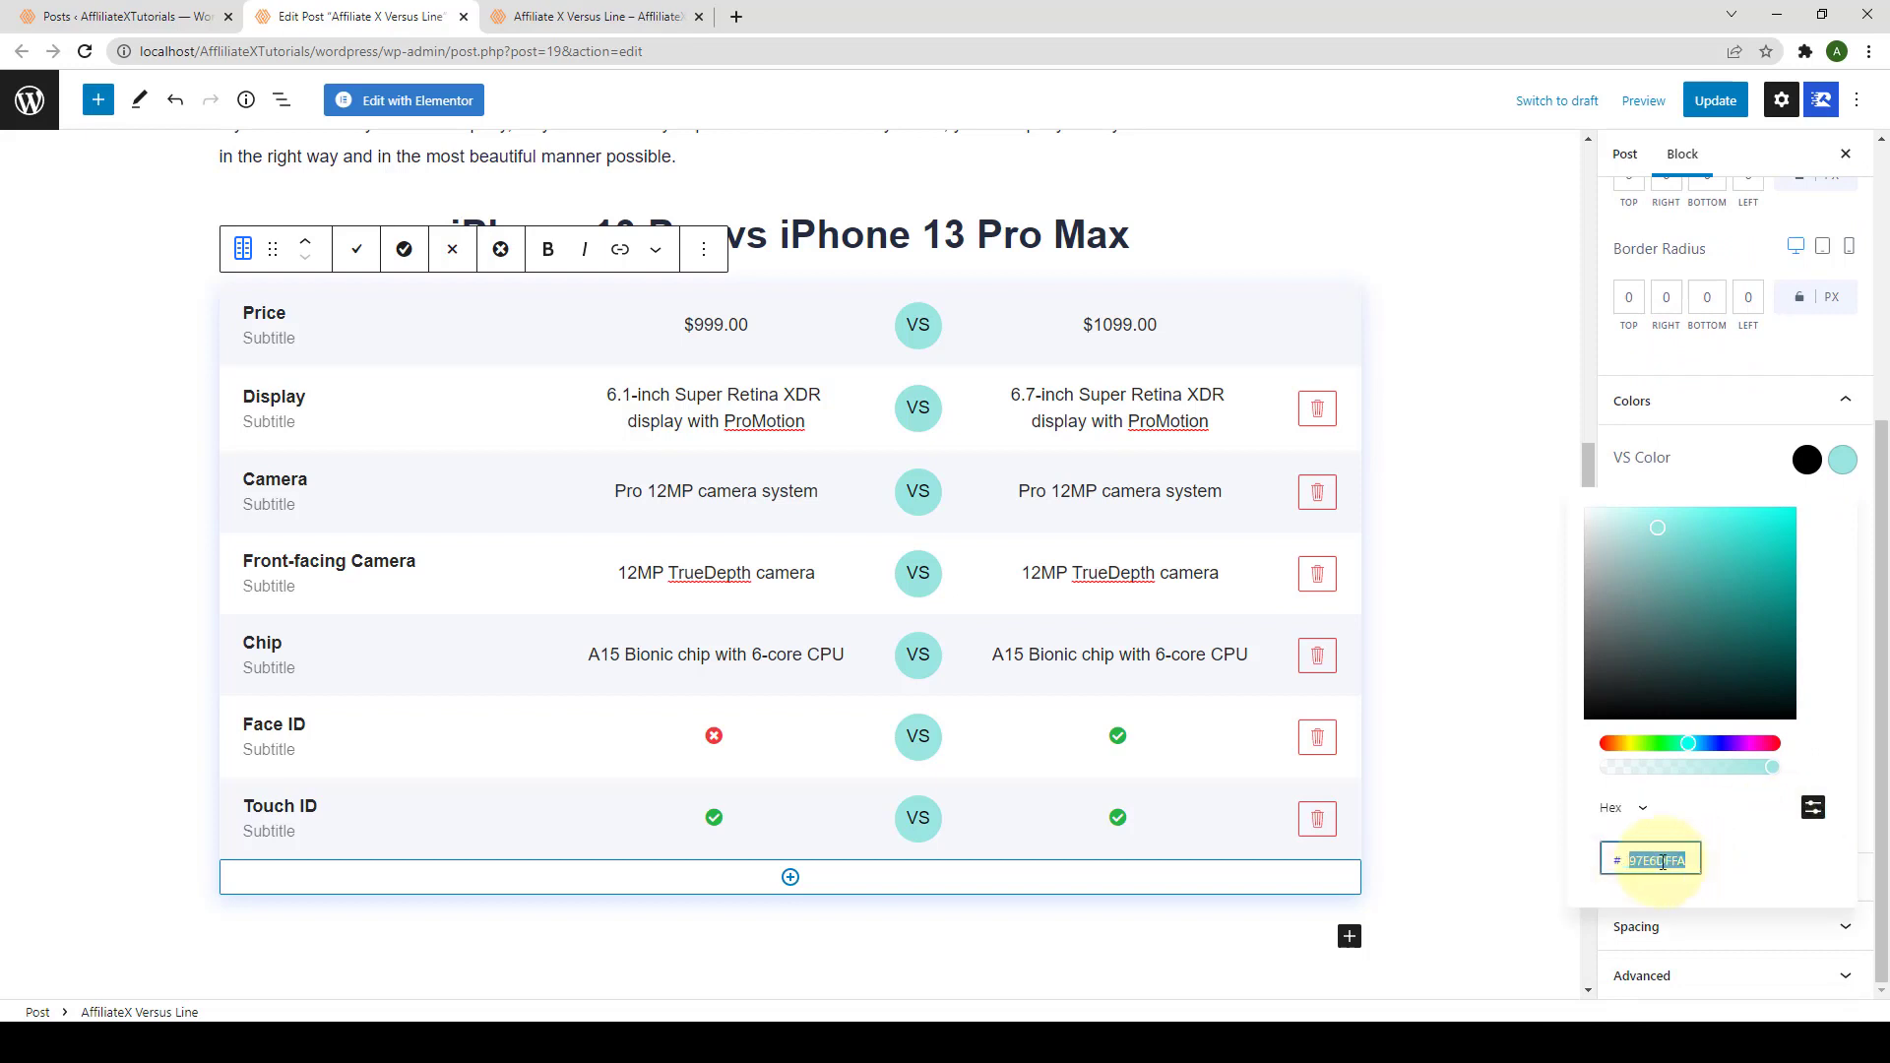
{"action": "type", "text": "FFB800"}
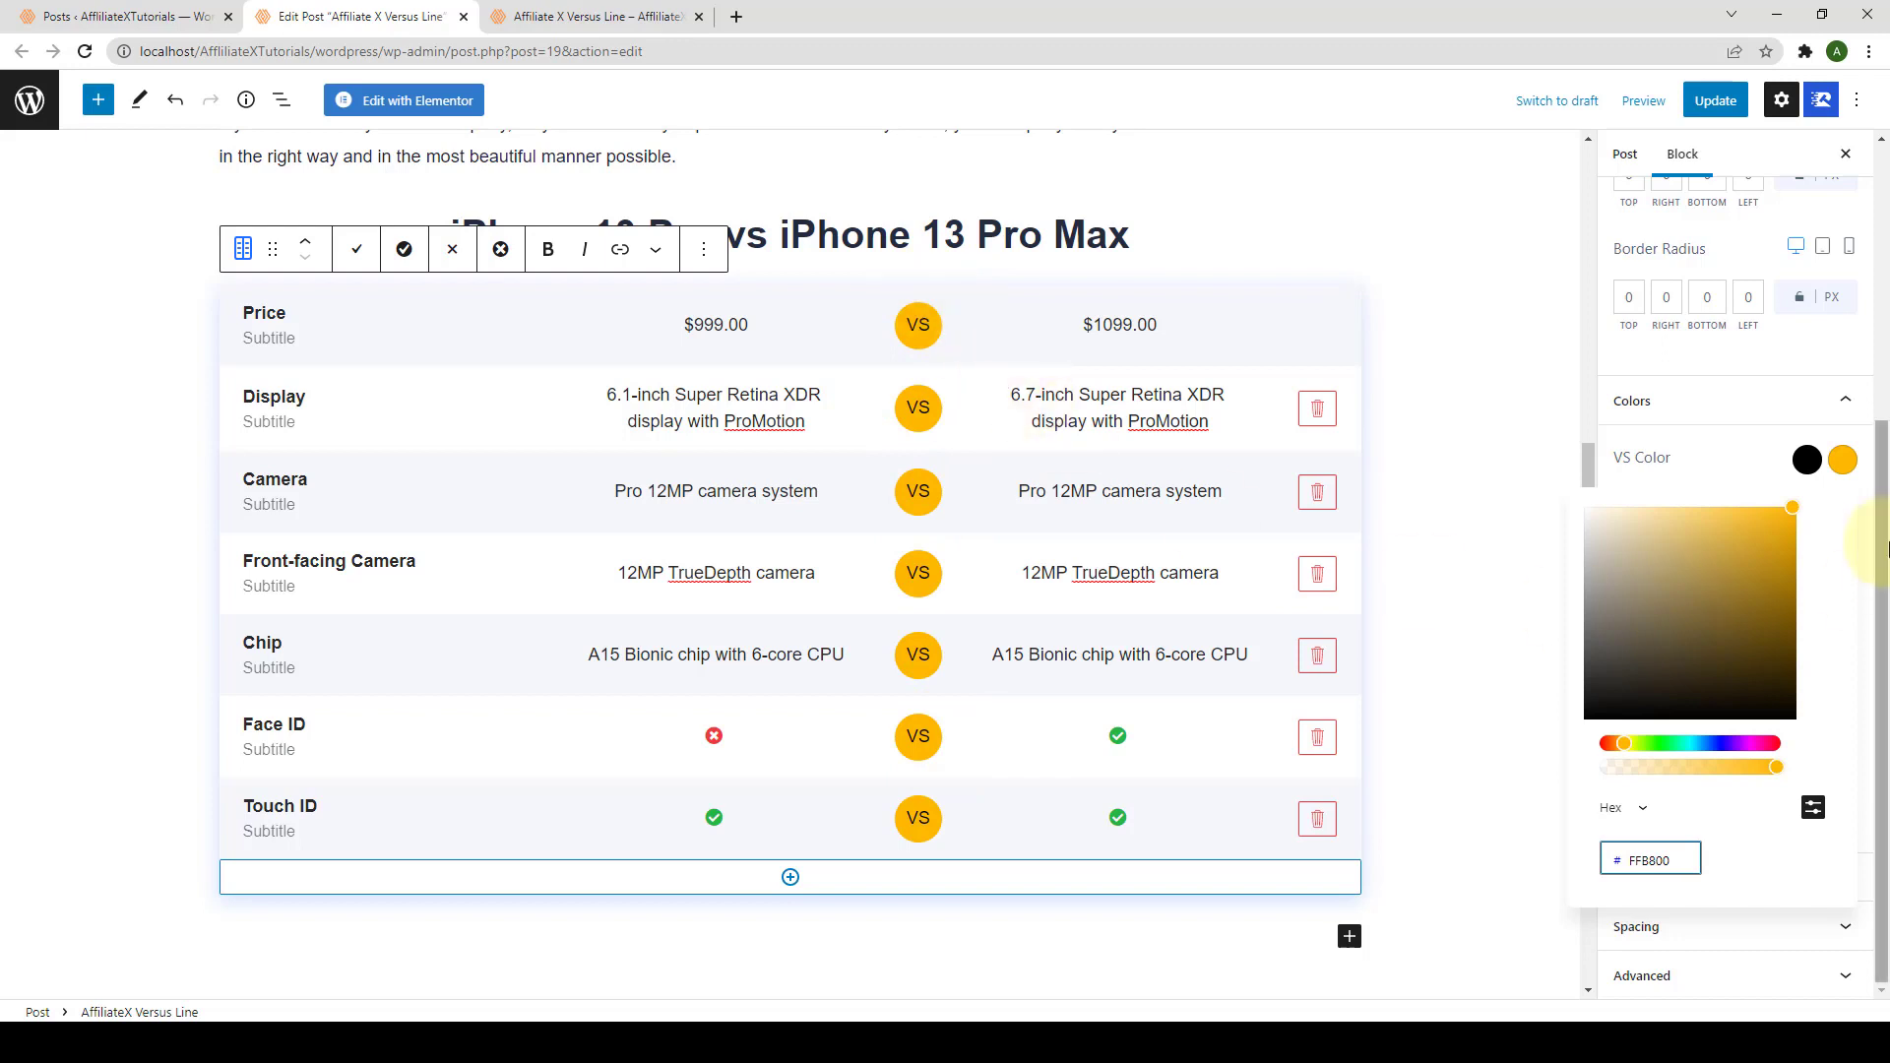
{"action": "left_click", "coordinate": [1805, 452]}
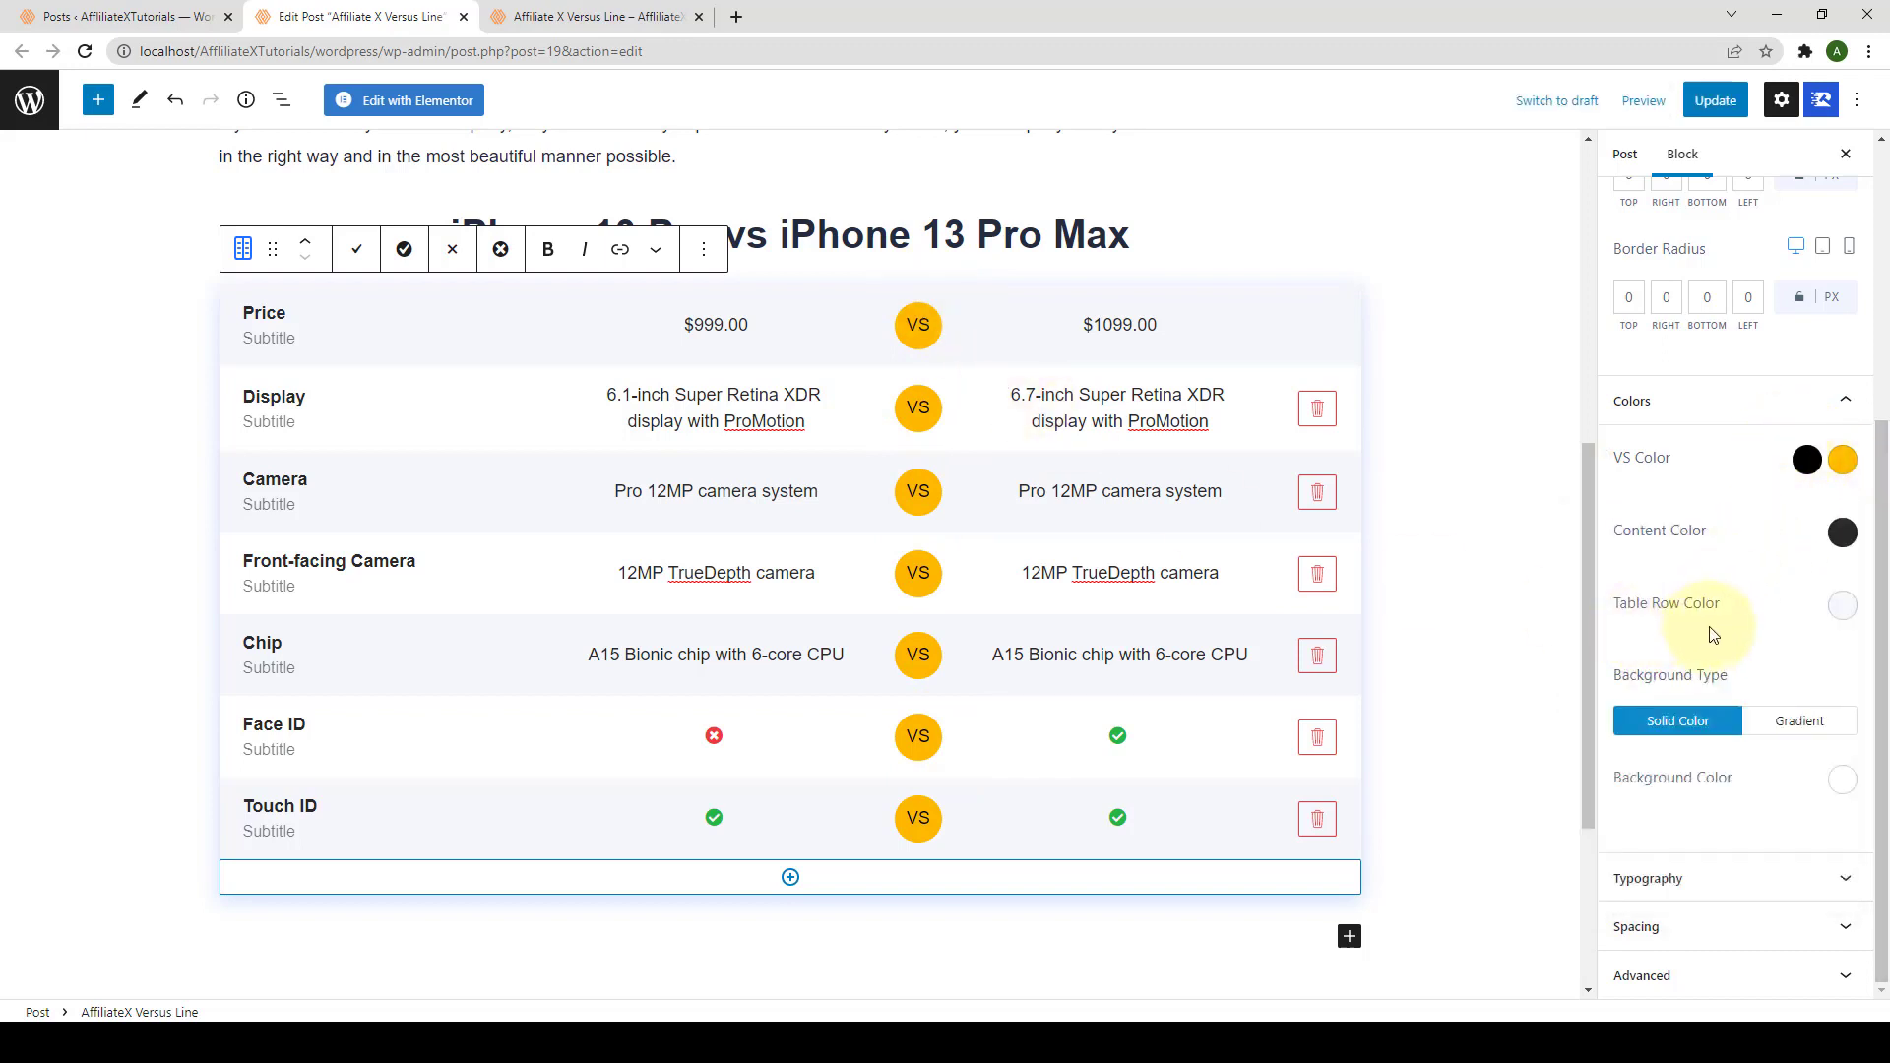
Step: Set Table Row Color to pale peach #FEF4E9, keeping a solid rather than gradient fill
{"action": "left_click", "coordinate": [1842, 605]}
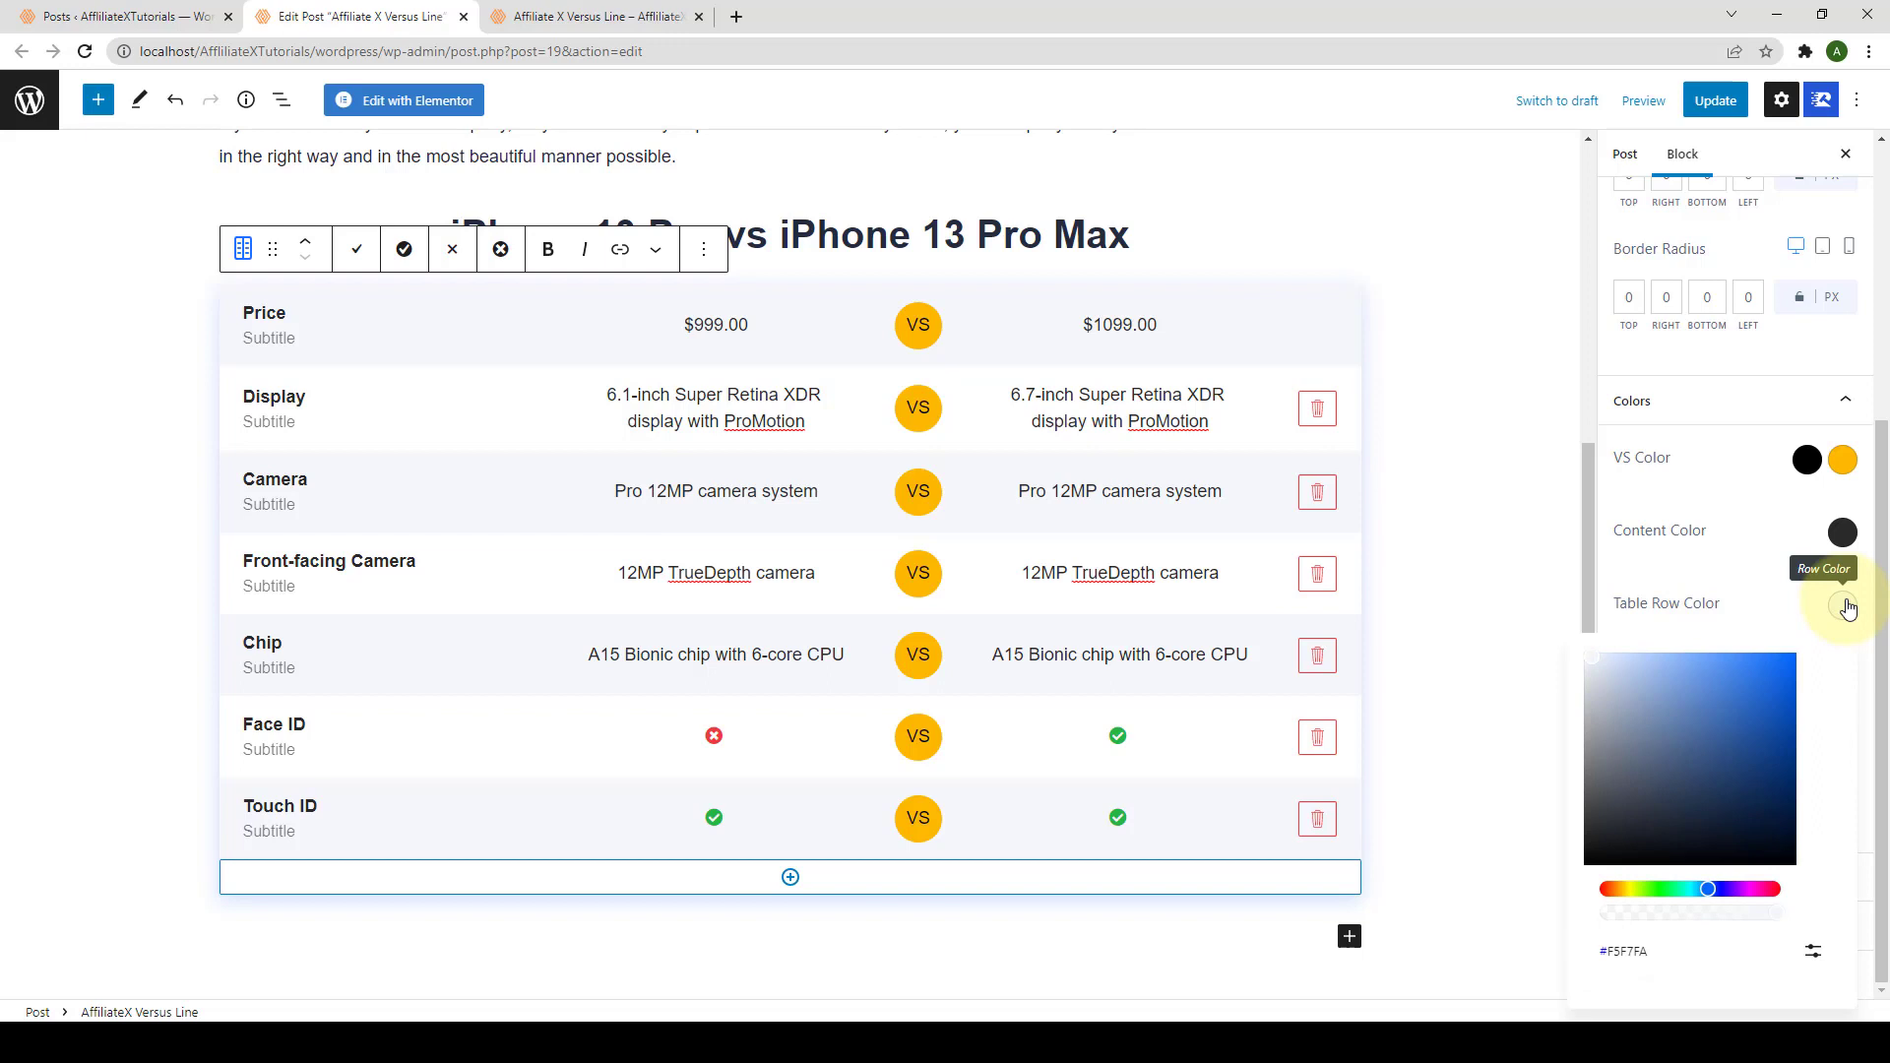
{"action": "left_click", "coordinate": [1629, 890]}
{"action": "left_click_drag", "start_coordinate": [1631, 894], "coordinate": [1628, 894]}
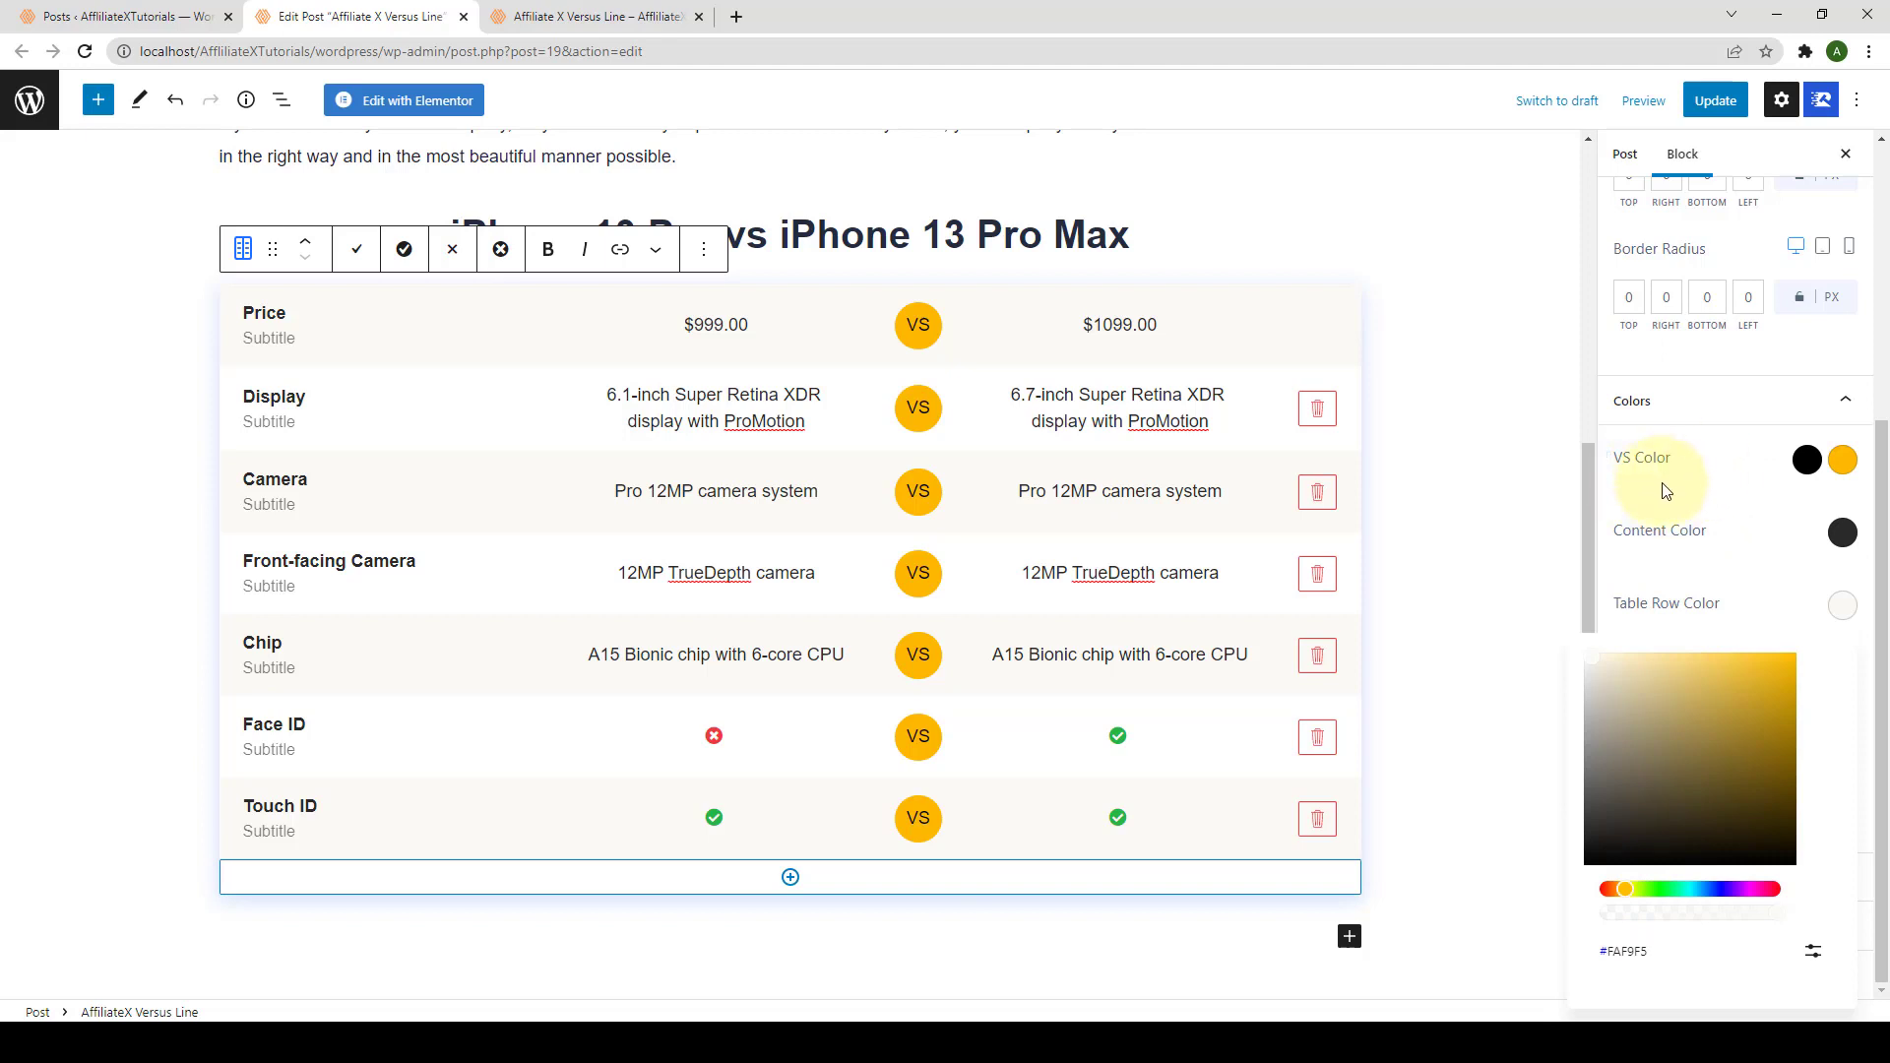
{"action": "left_click_drag", "start_coordinate": [1599, 654], "coordinate": [1612, 719]}
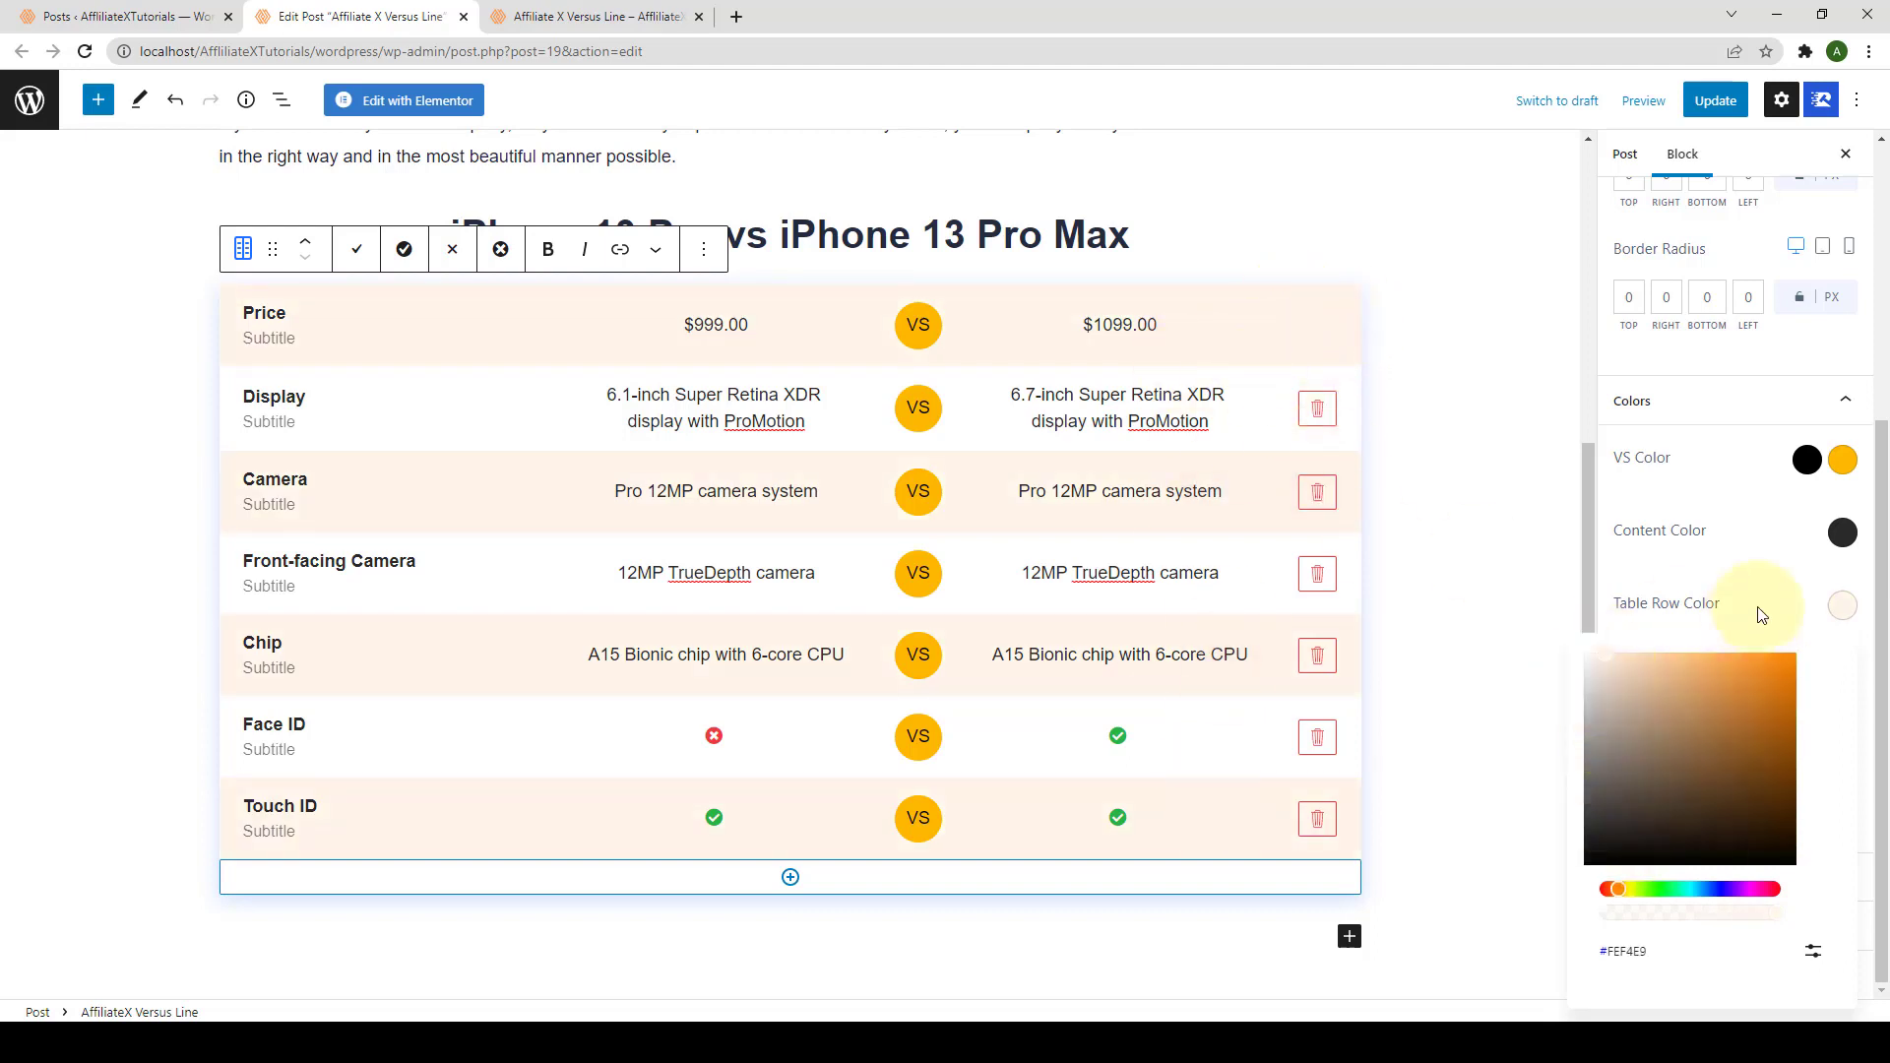
{"action": "left_click", "coordinate": [1775, 566]}
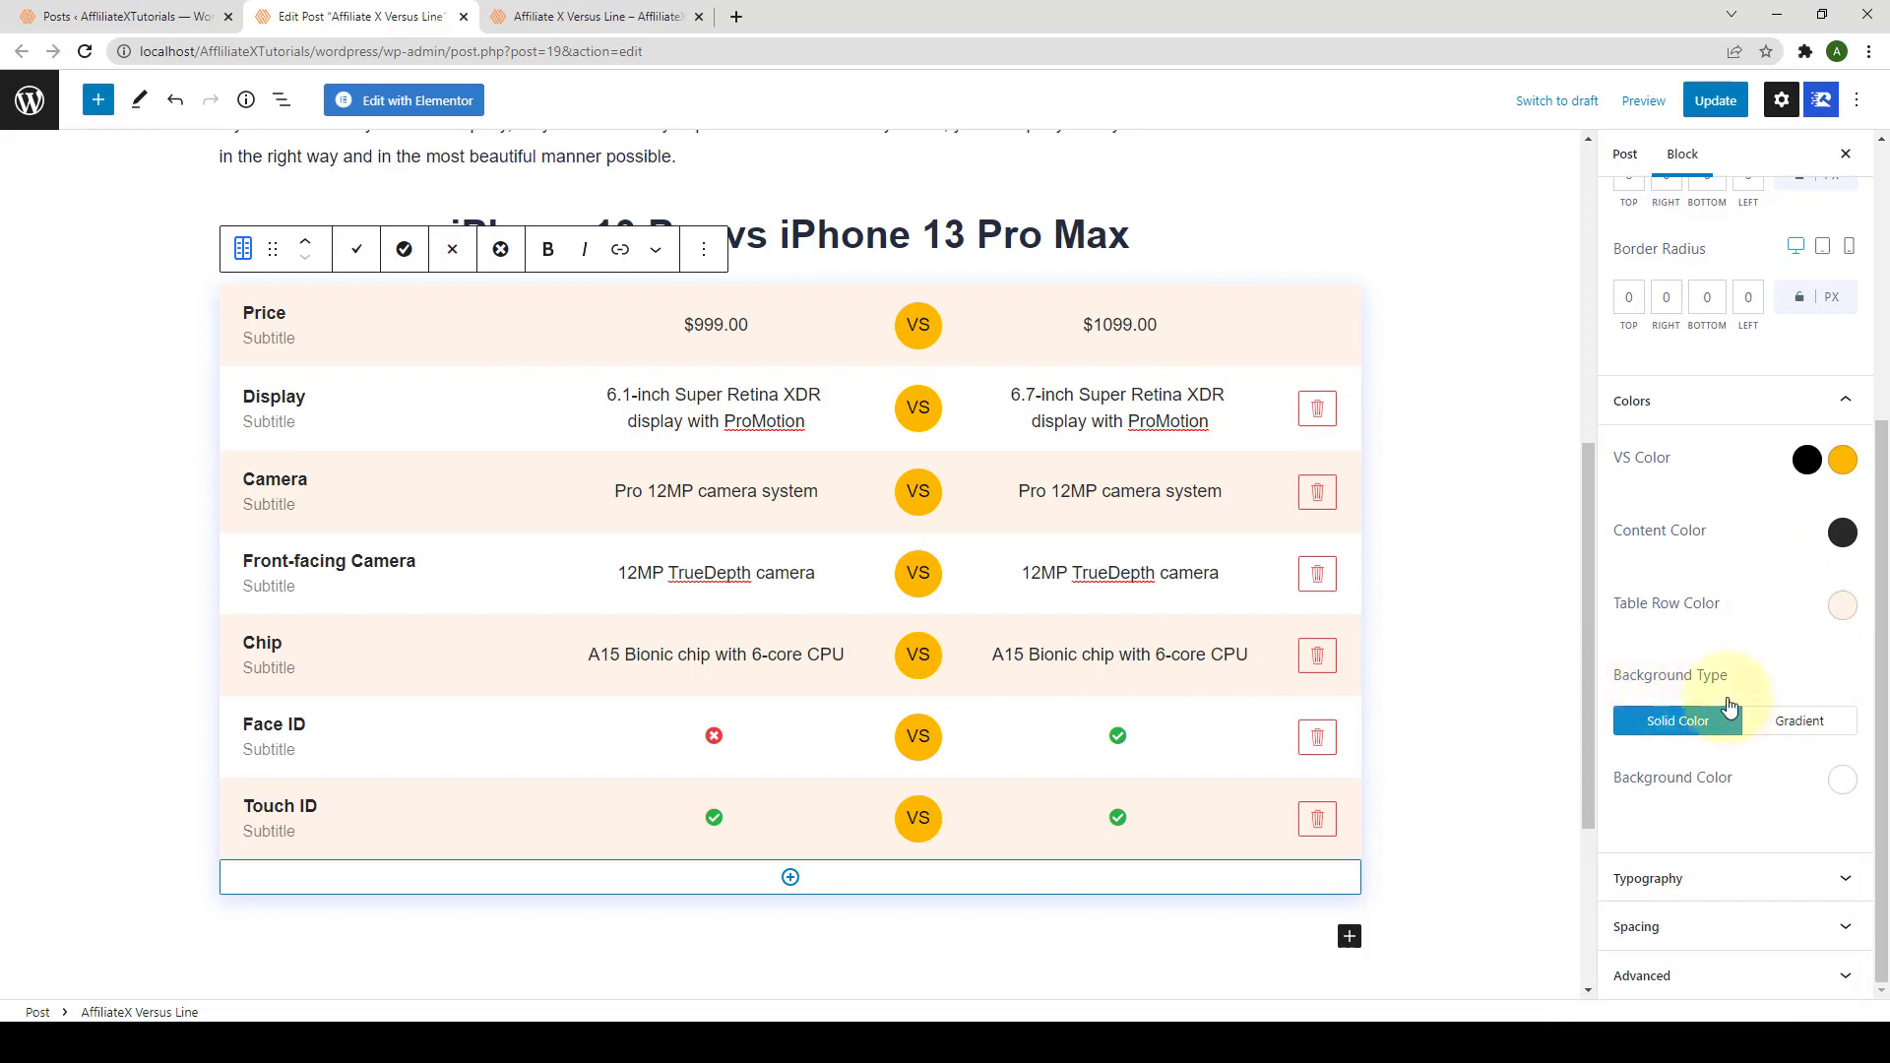
{"action": "left_click", "coordinate": [1794, 724]}
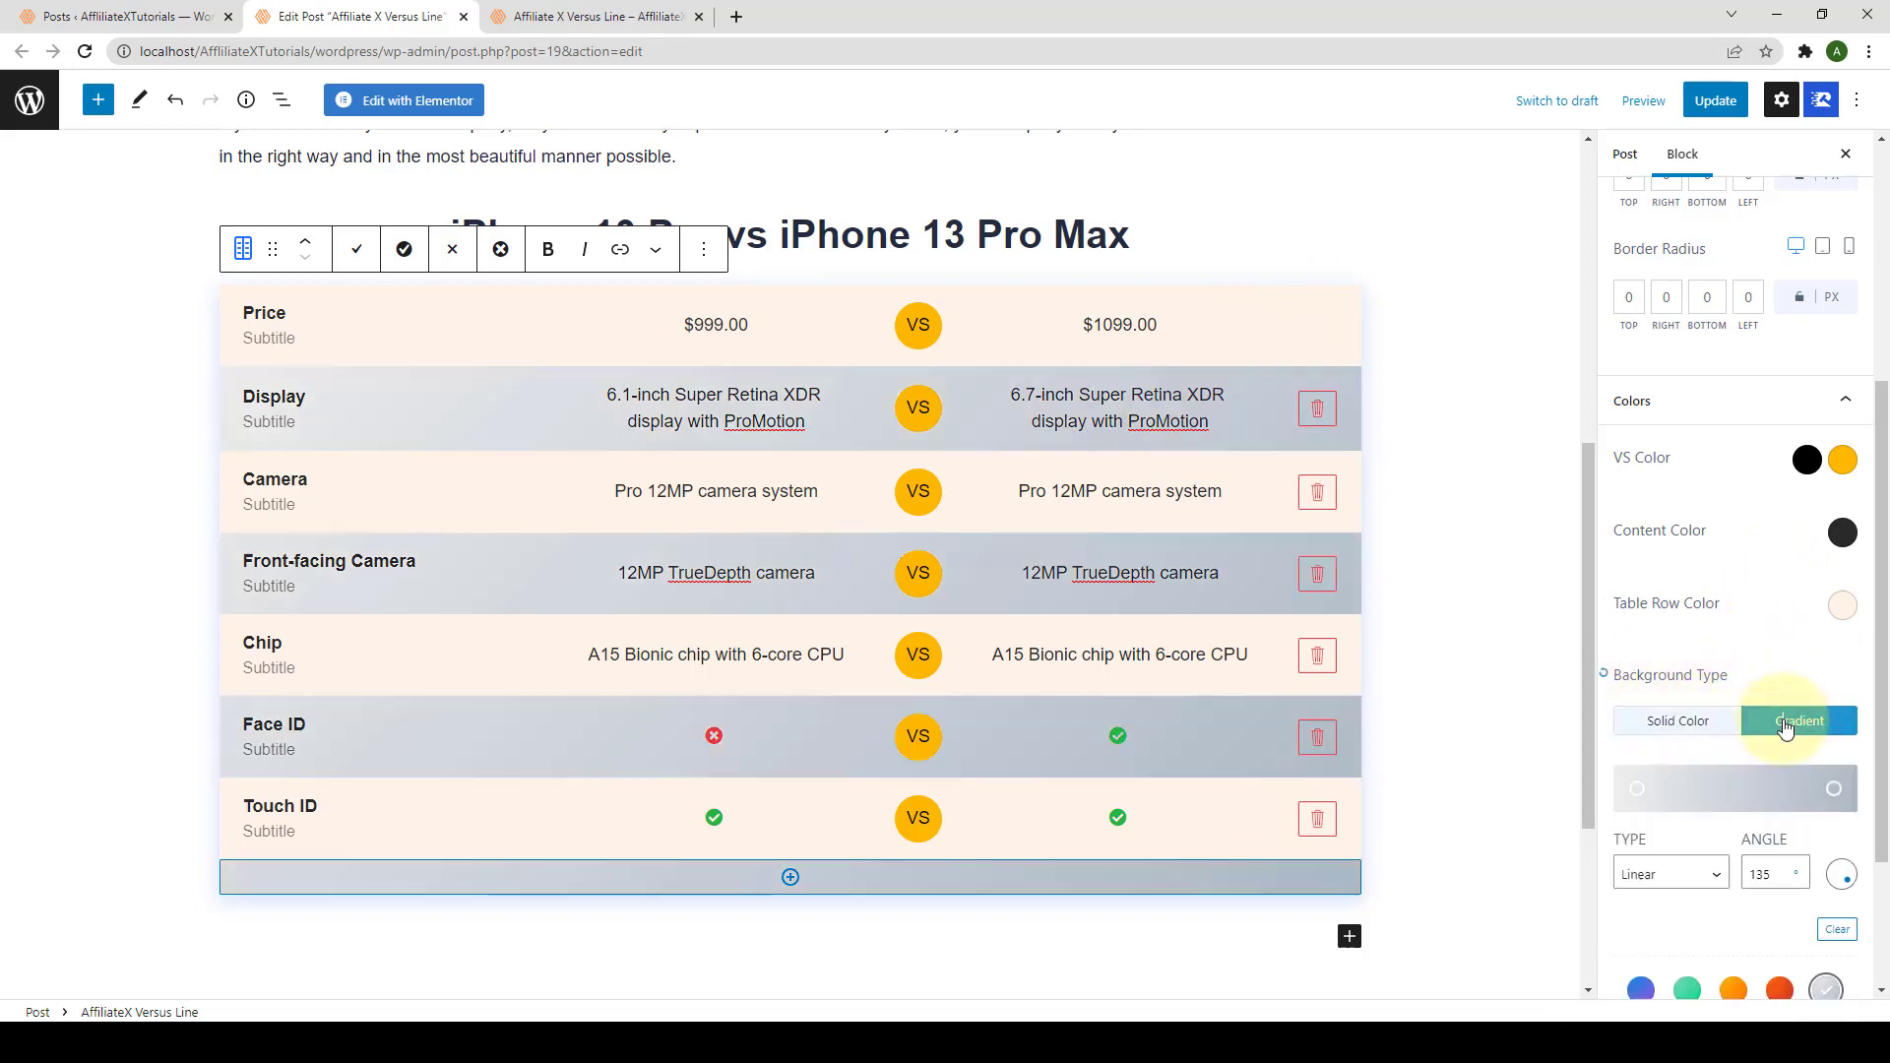
{"action": "left_click", "coordinate": [1675, 738]}
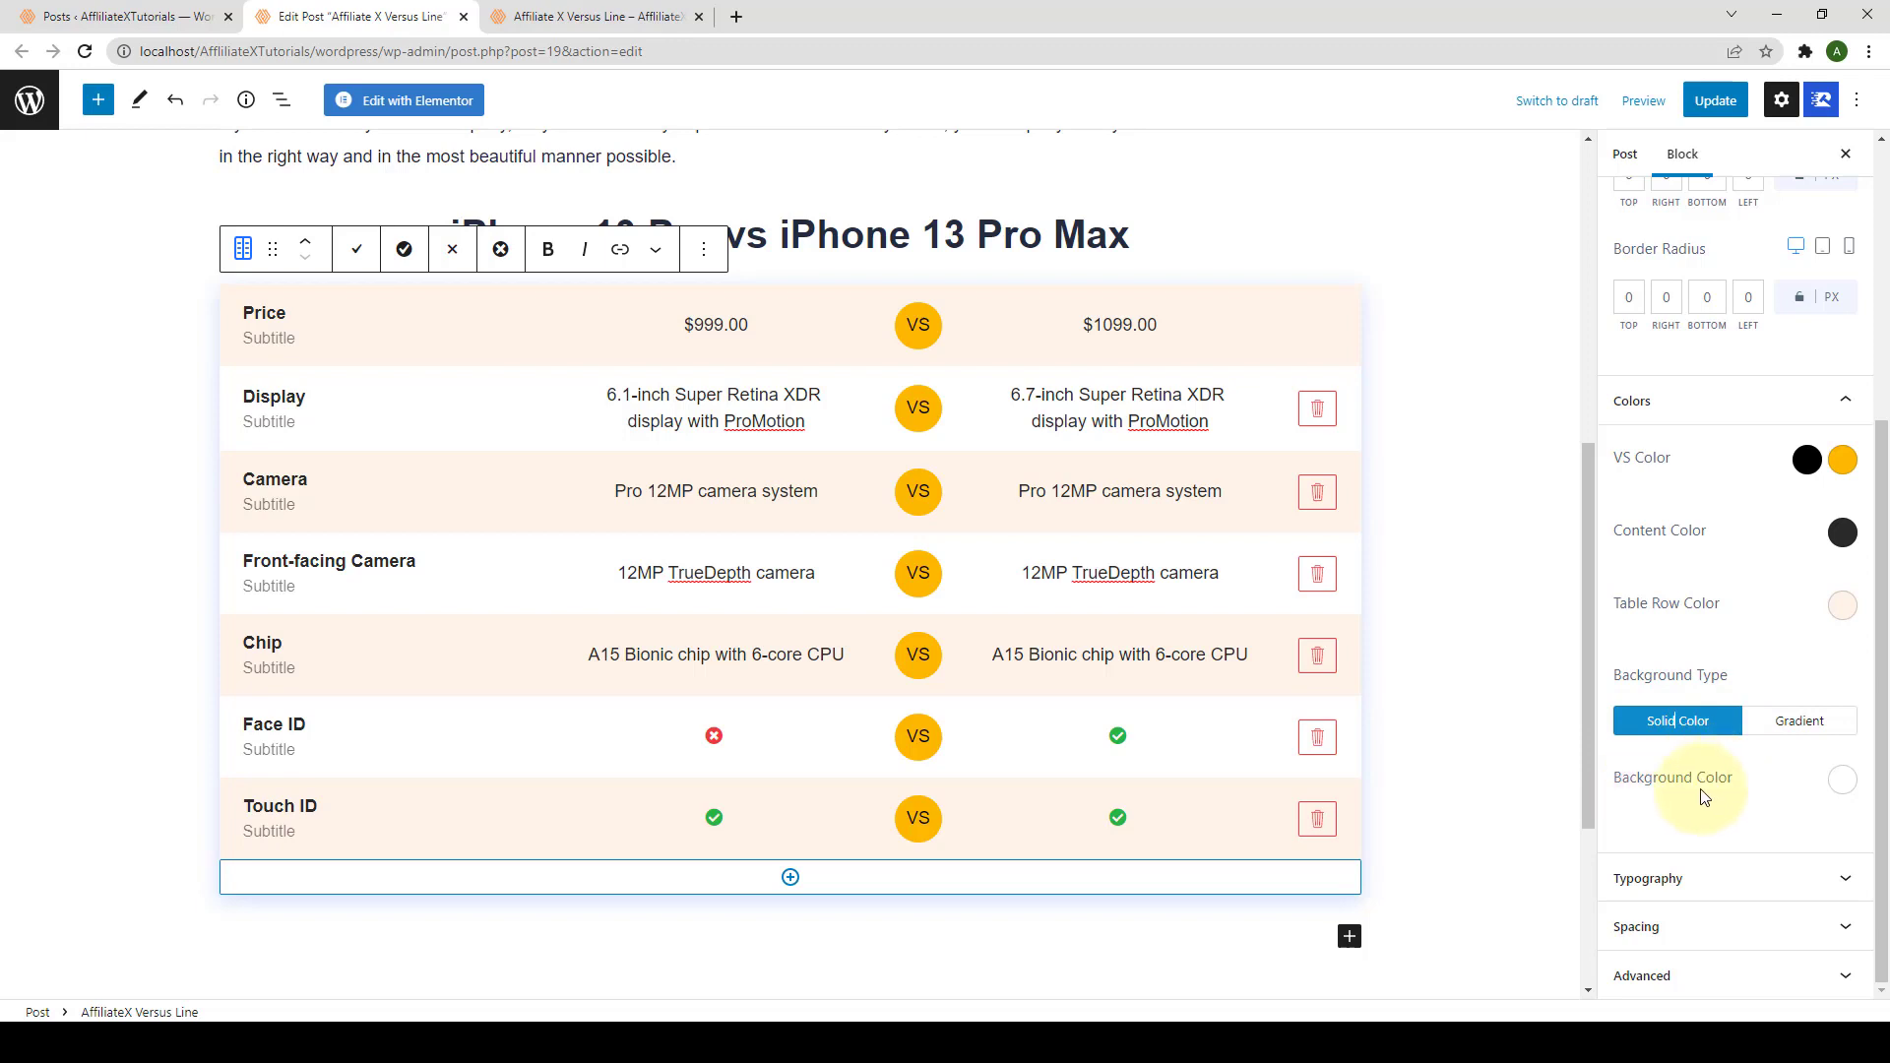
Step: Set the block's Background Color to near-white #FAFAFA
{"action": "left_click", "coordinate": [1840, 784]}
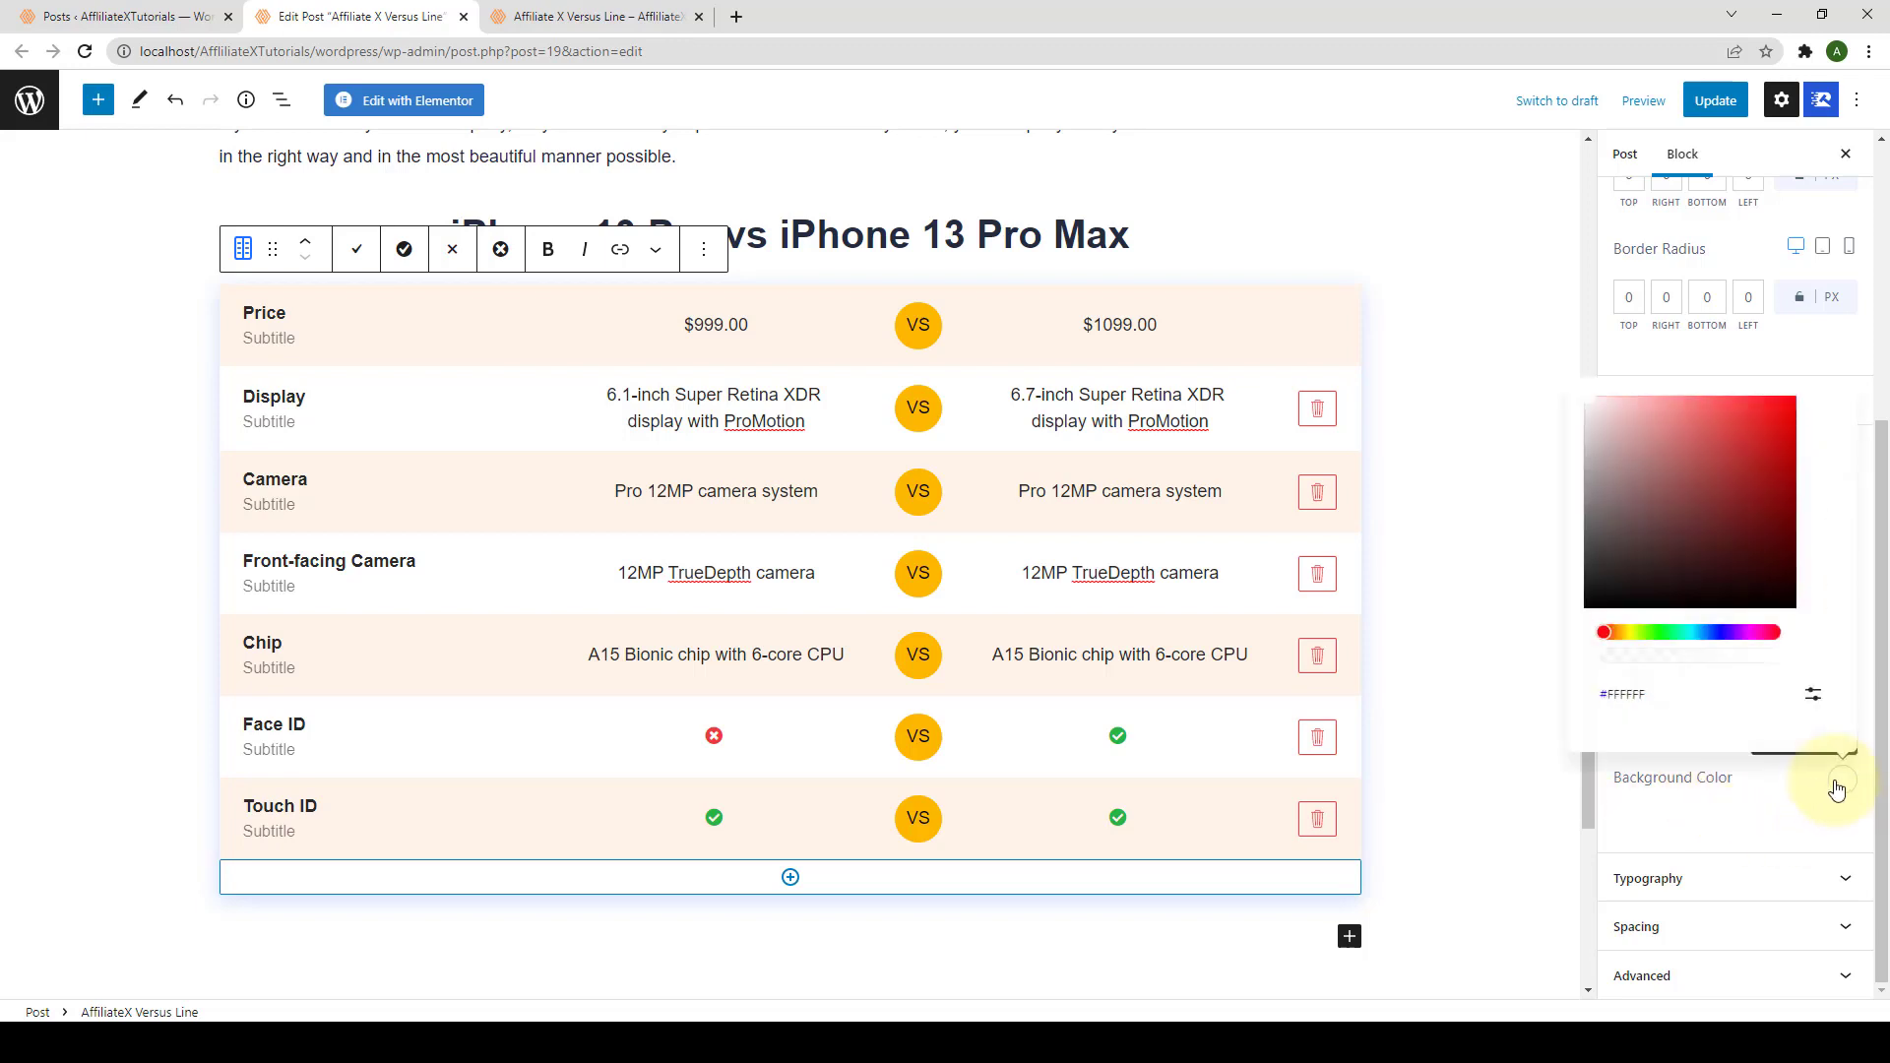
{"action": "left_click", "coordinate": [1587, 406]}
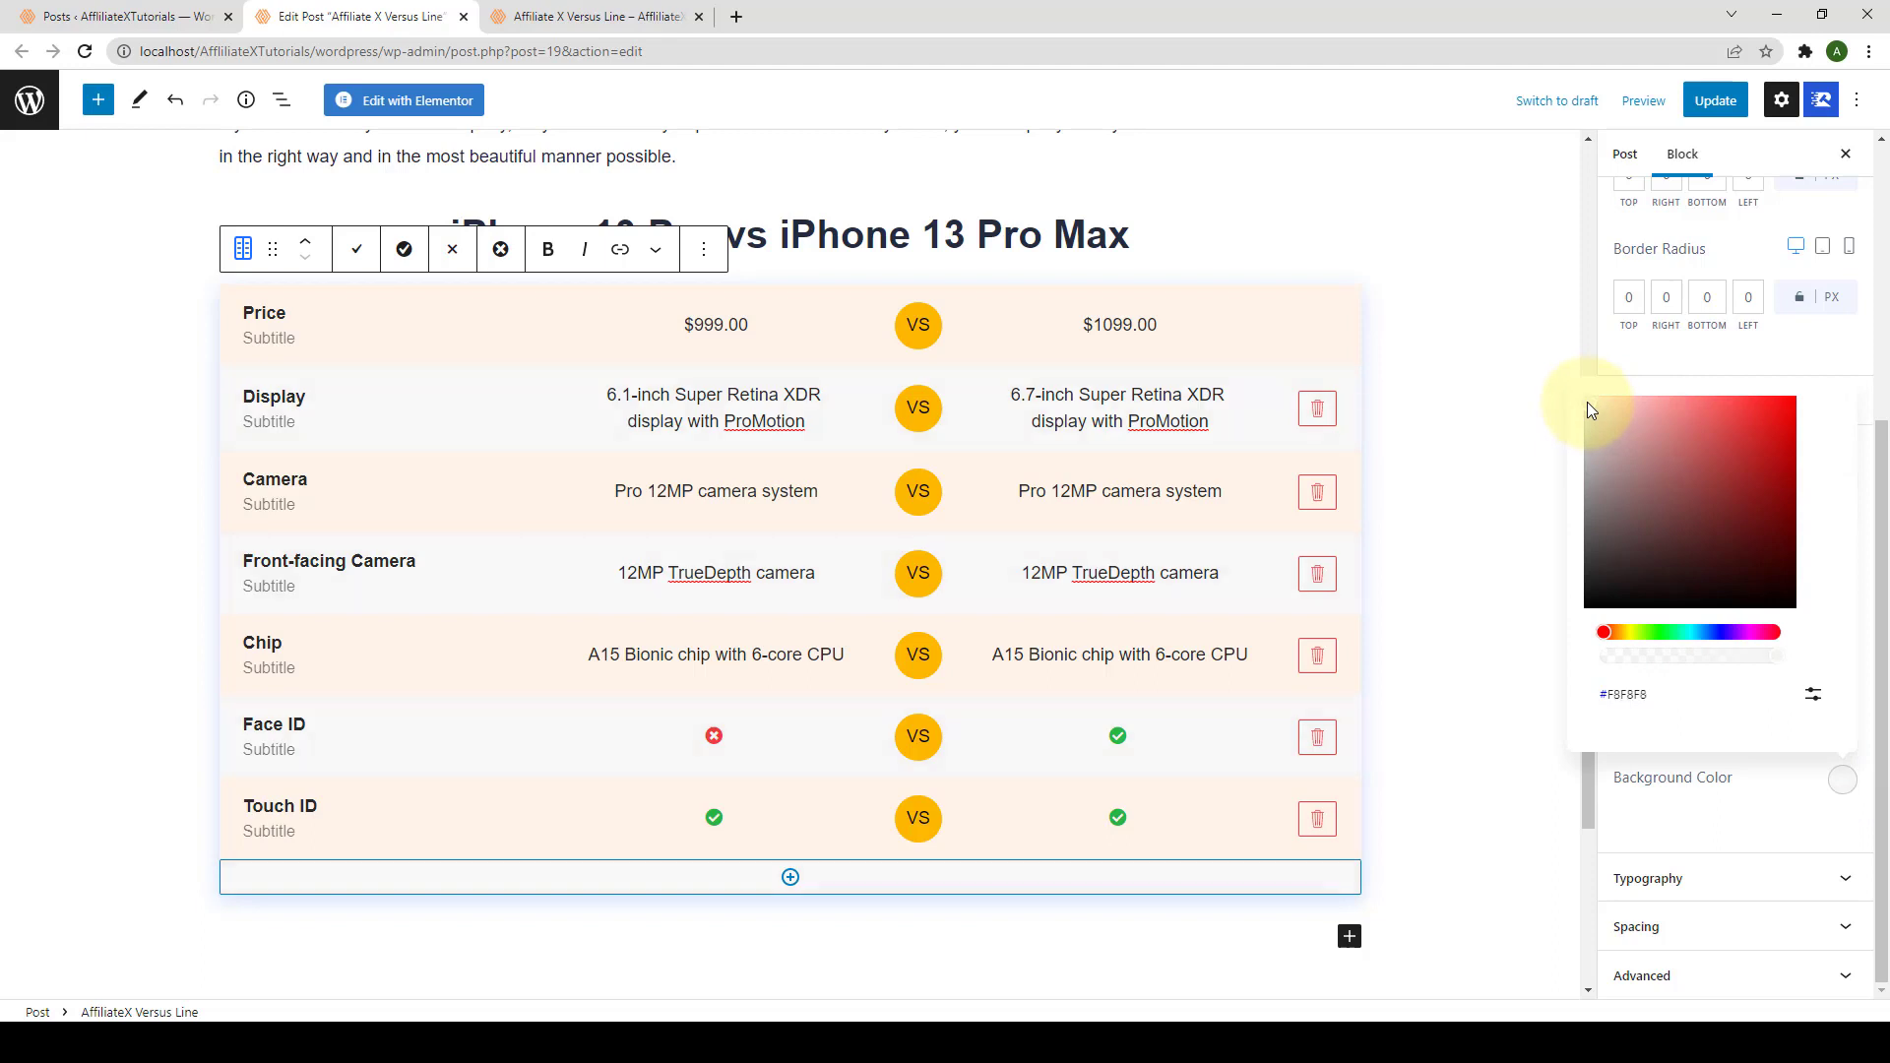
{"action": "left_click", "coordinate": [1587, 400]}
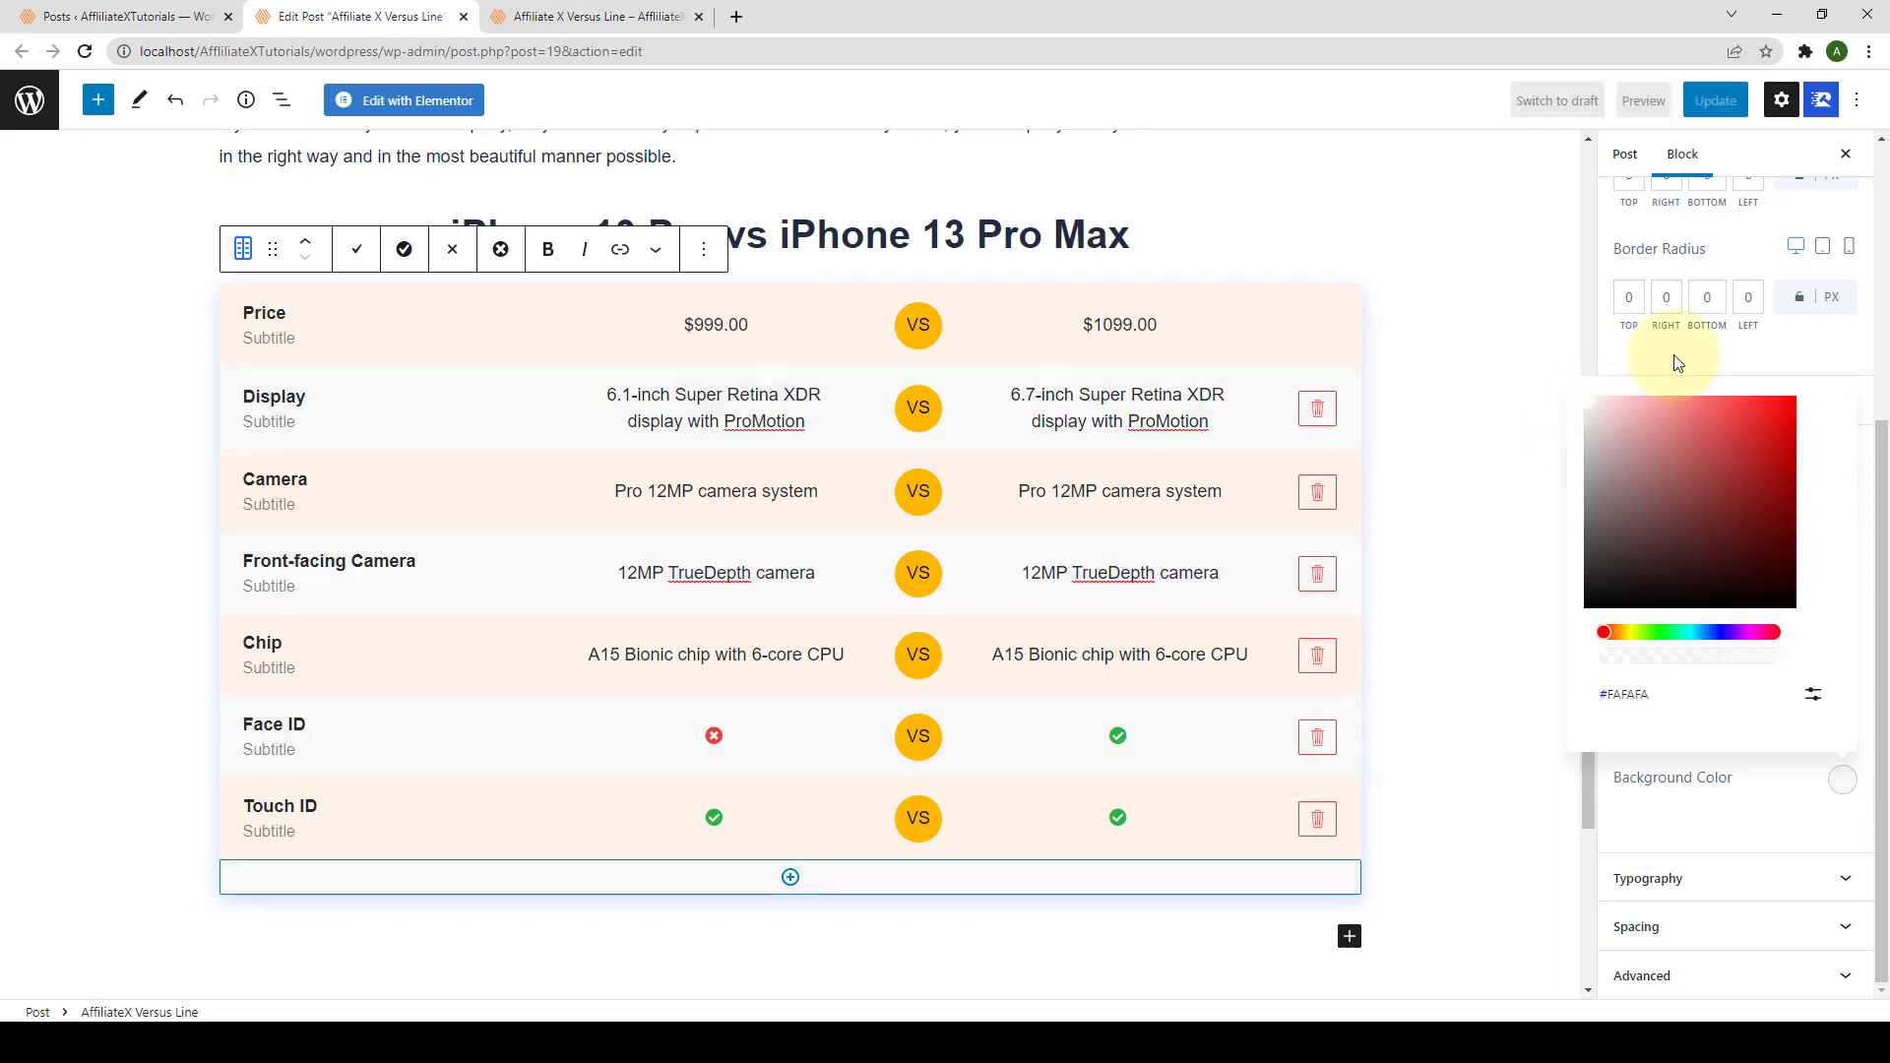
{"action": "left_click", "coordinate": [1653, 383]}
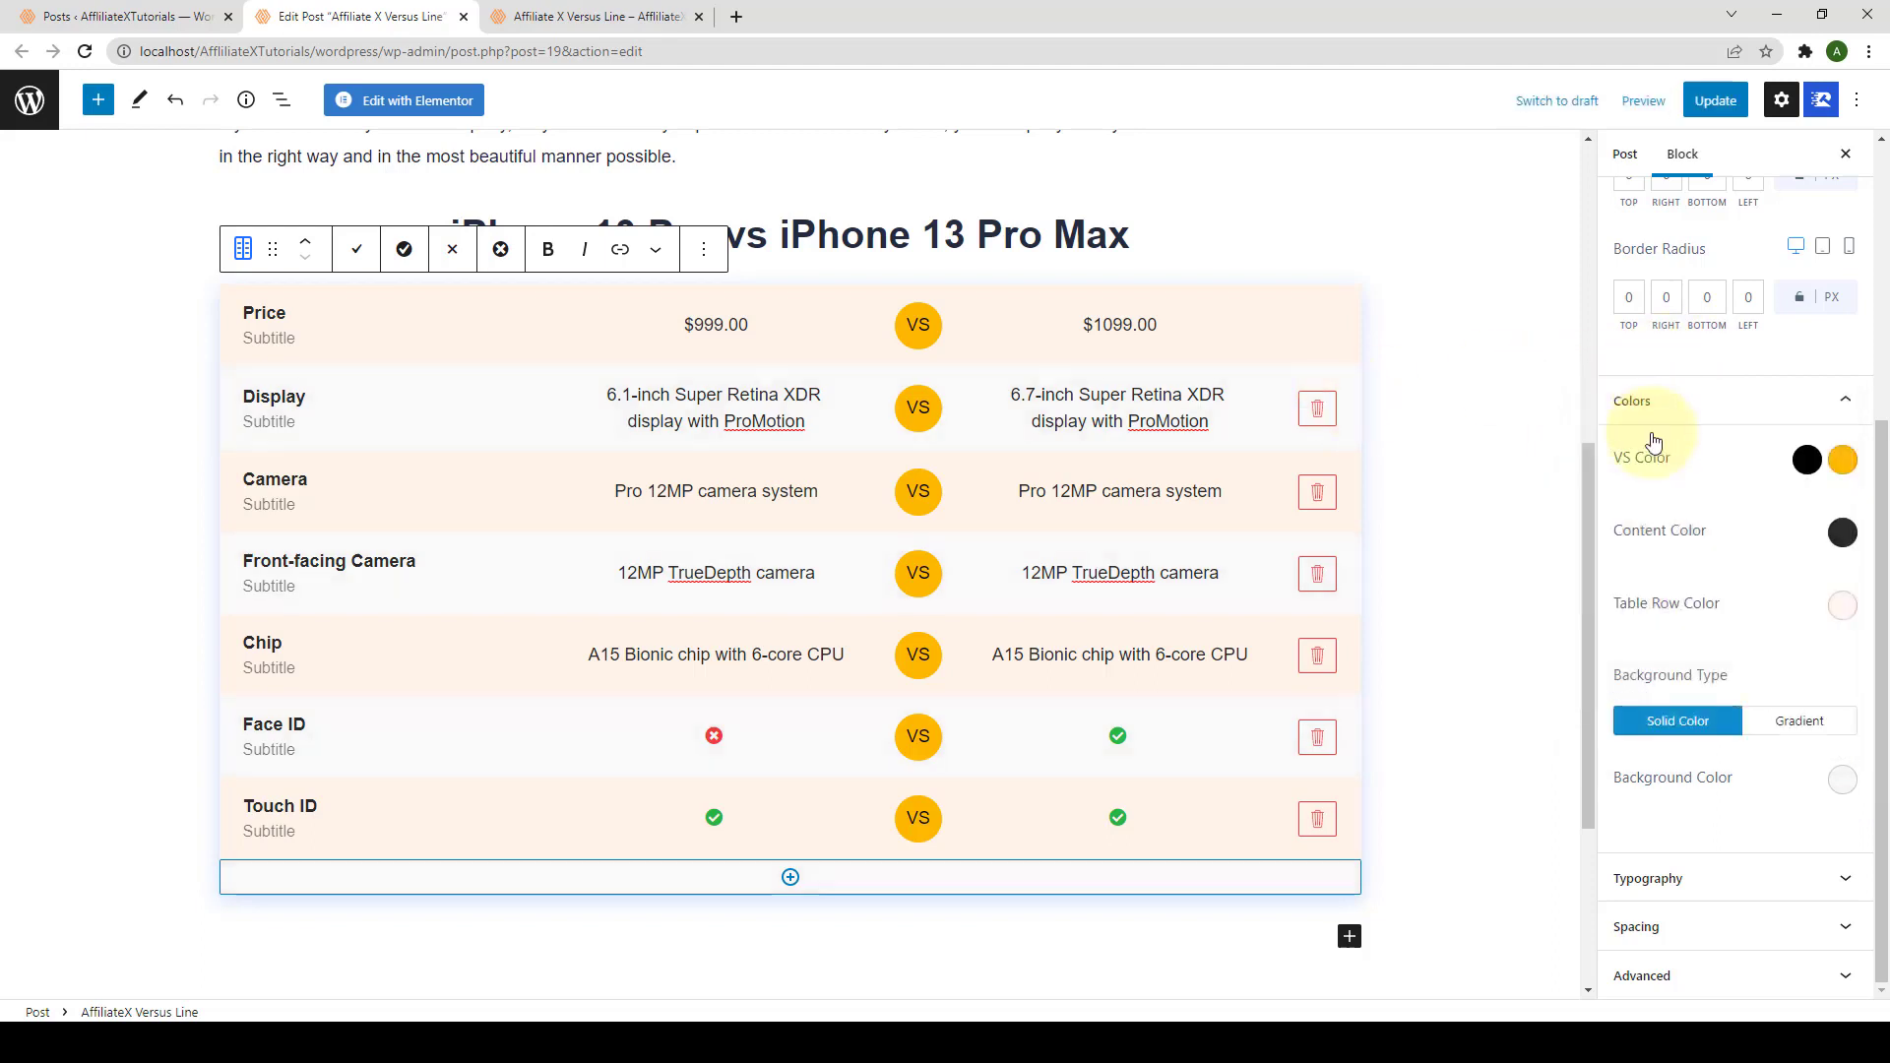
Step: Inspect VS Label Typography family, weight and size, leaving Default Family, Regular, 18px
{"action": "left_click", "coordinate": [1731, 878]}
{"action": "scroll", "coordinate": [1741, 816], "scroll_direction": "down", "scroll_amount": 1}
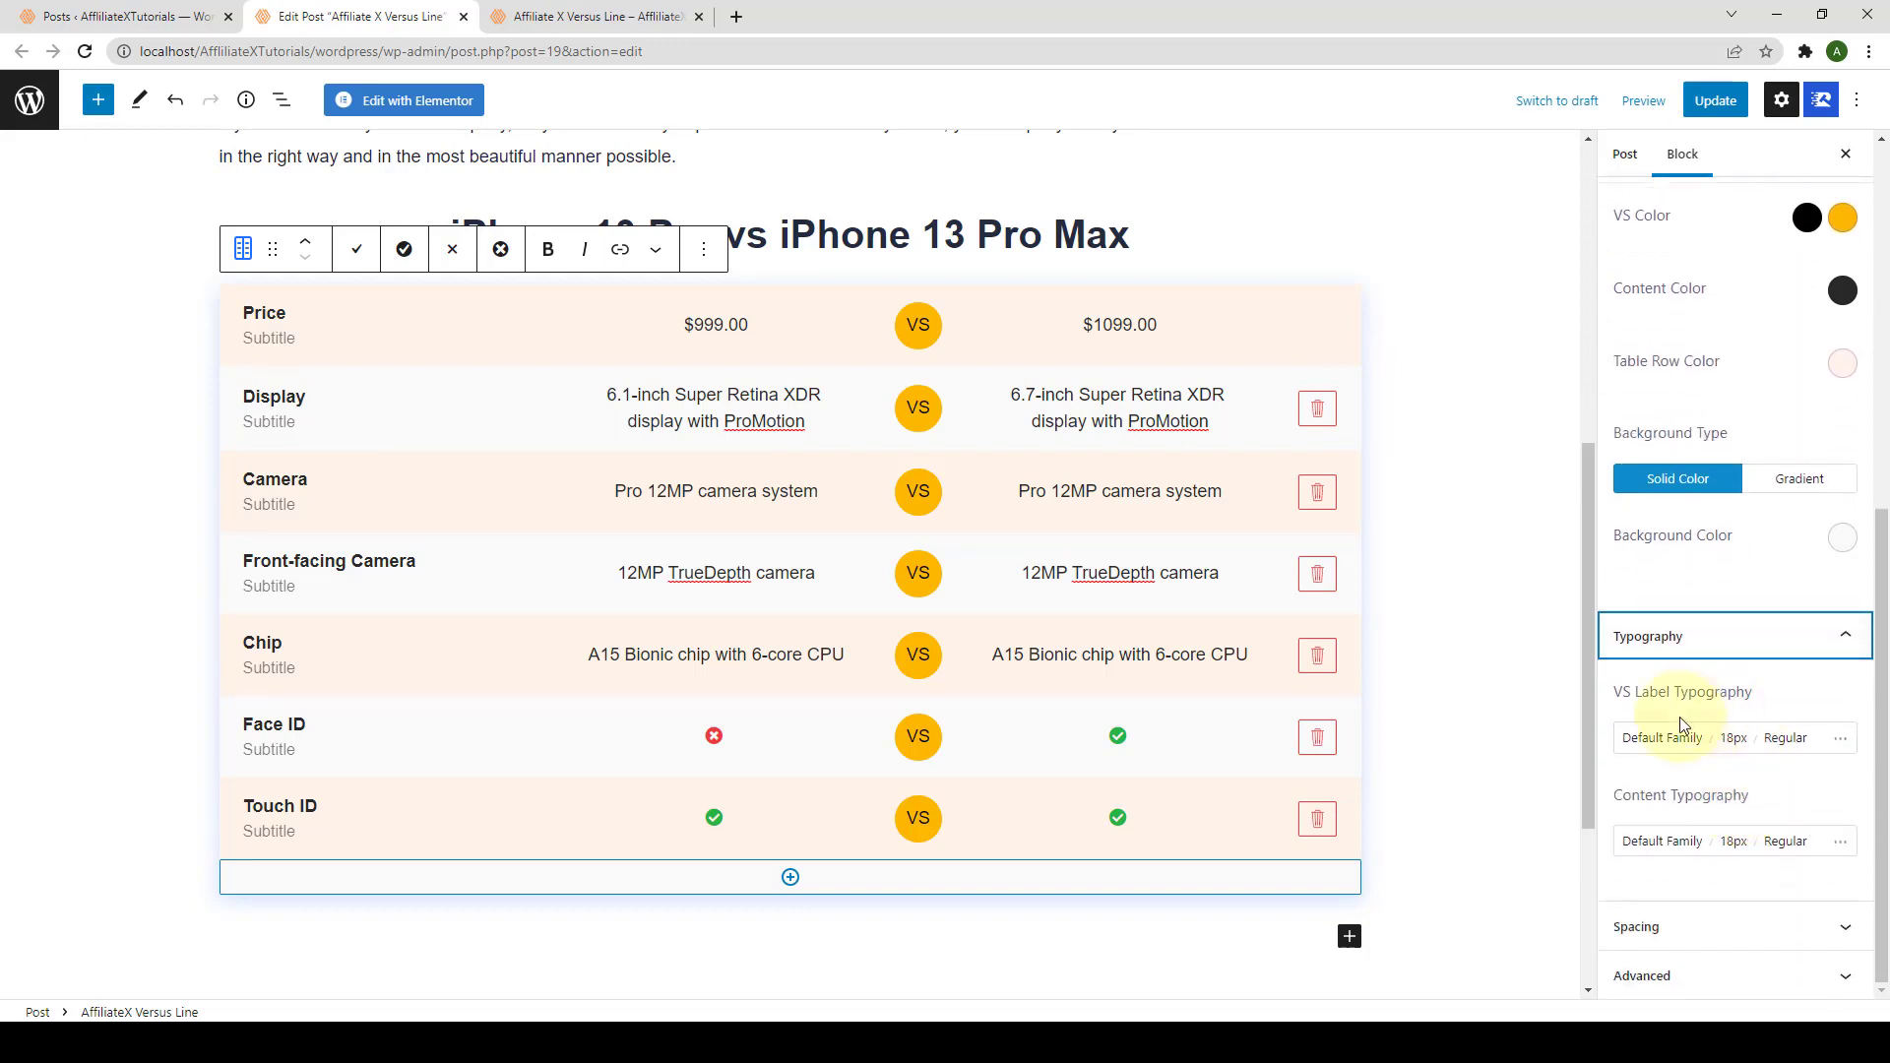
{"action": "left_click", "coordinate": [1636, 733]}
{"action": "scroll", "coordinate": [1693, 566], "scroll_direction": "down", "scroll_amount": 2}
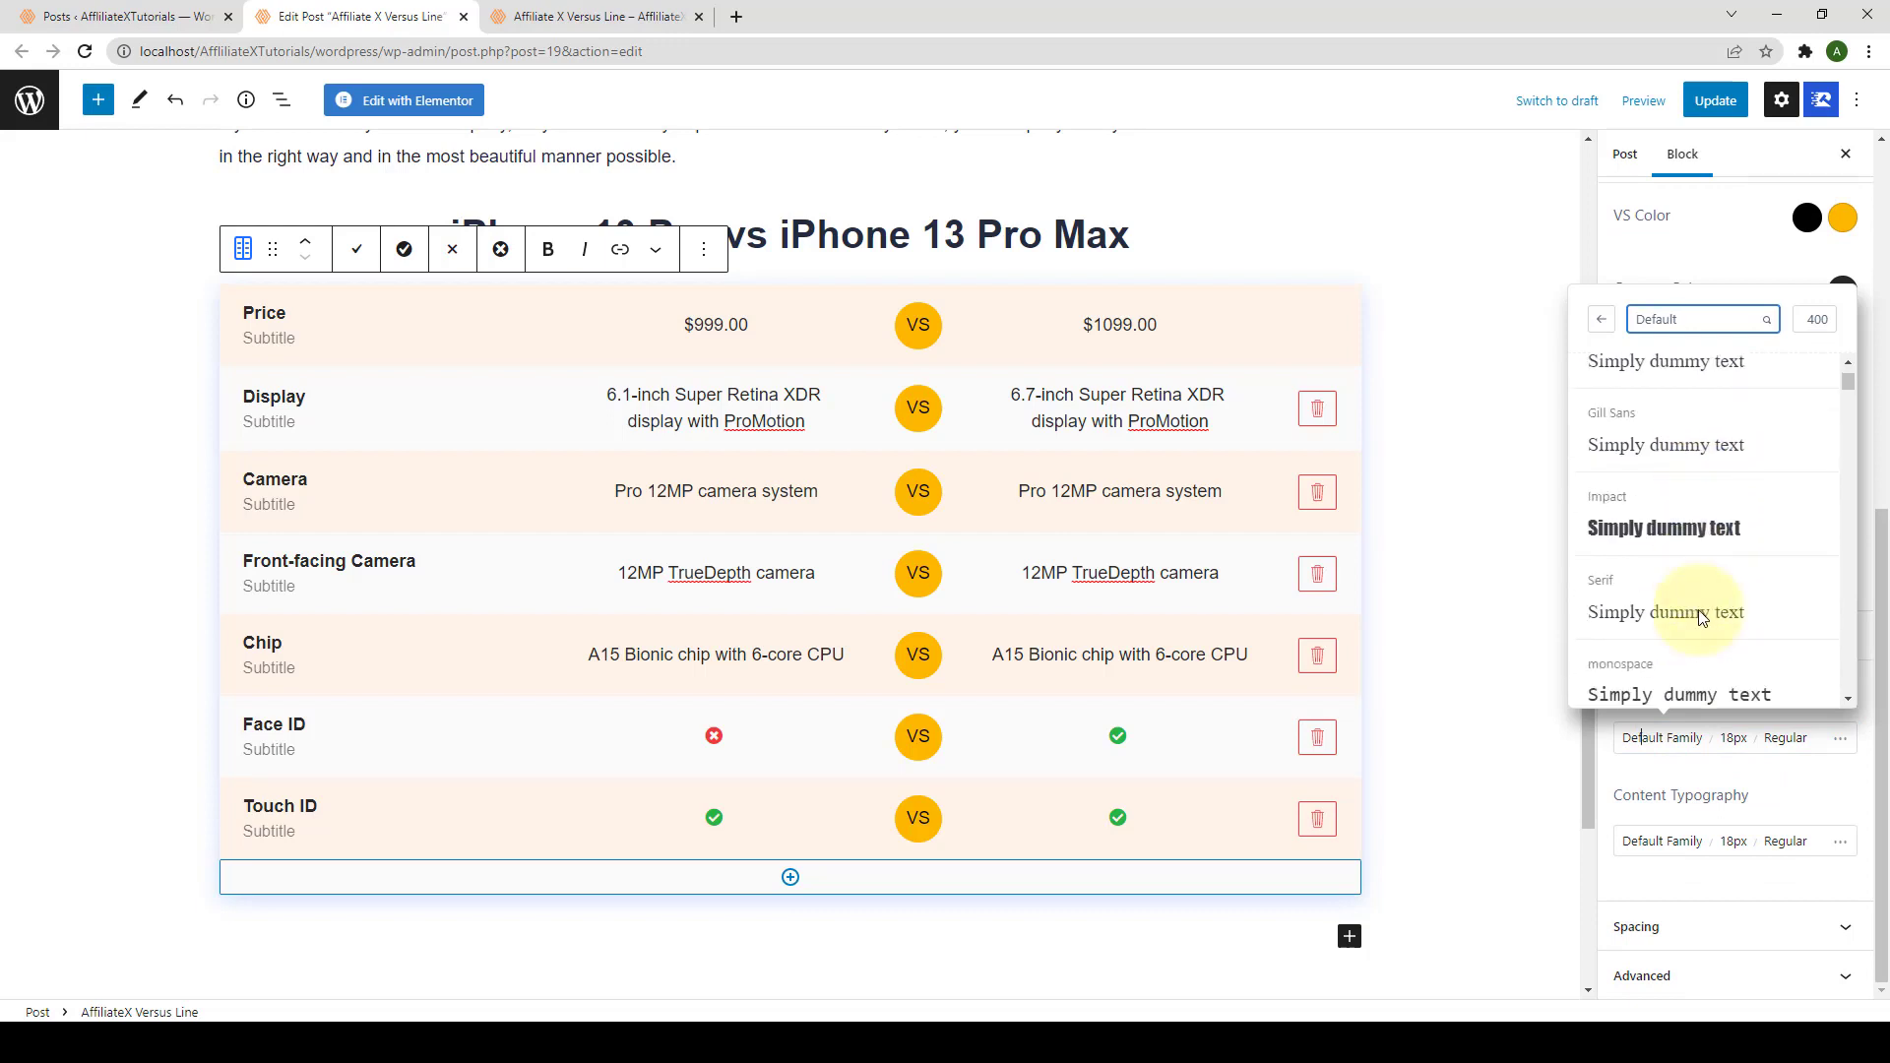
{"action": "left_click", "coordinate": [1787, 737]}
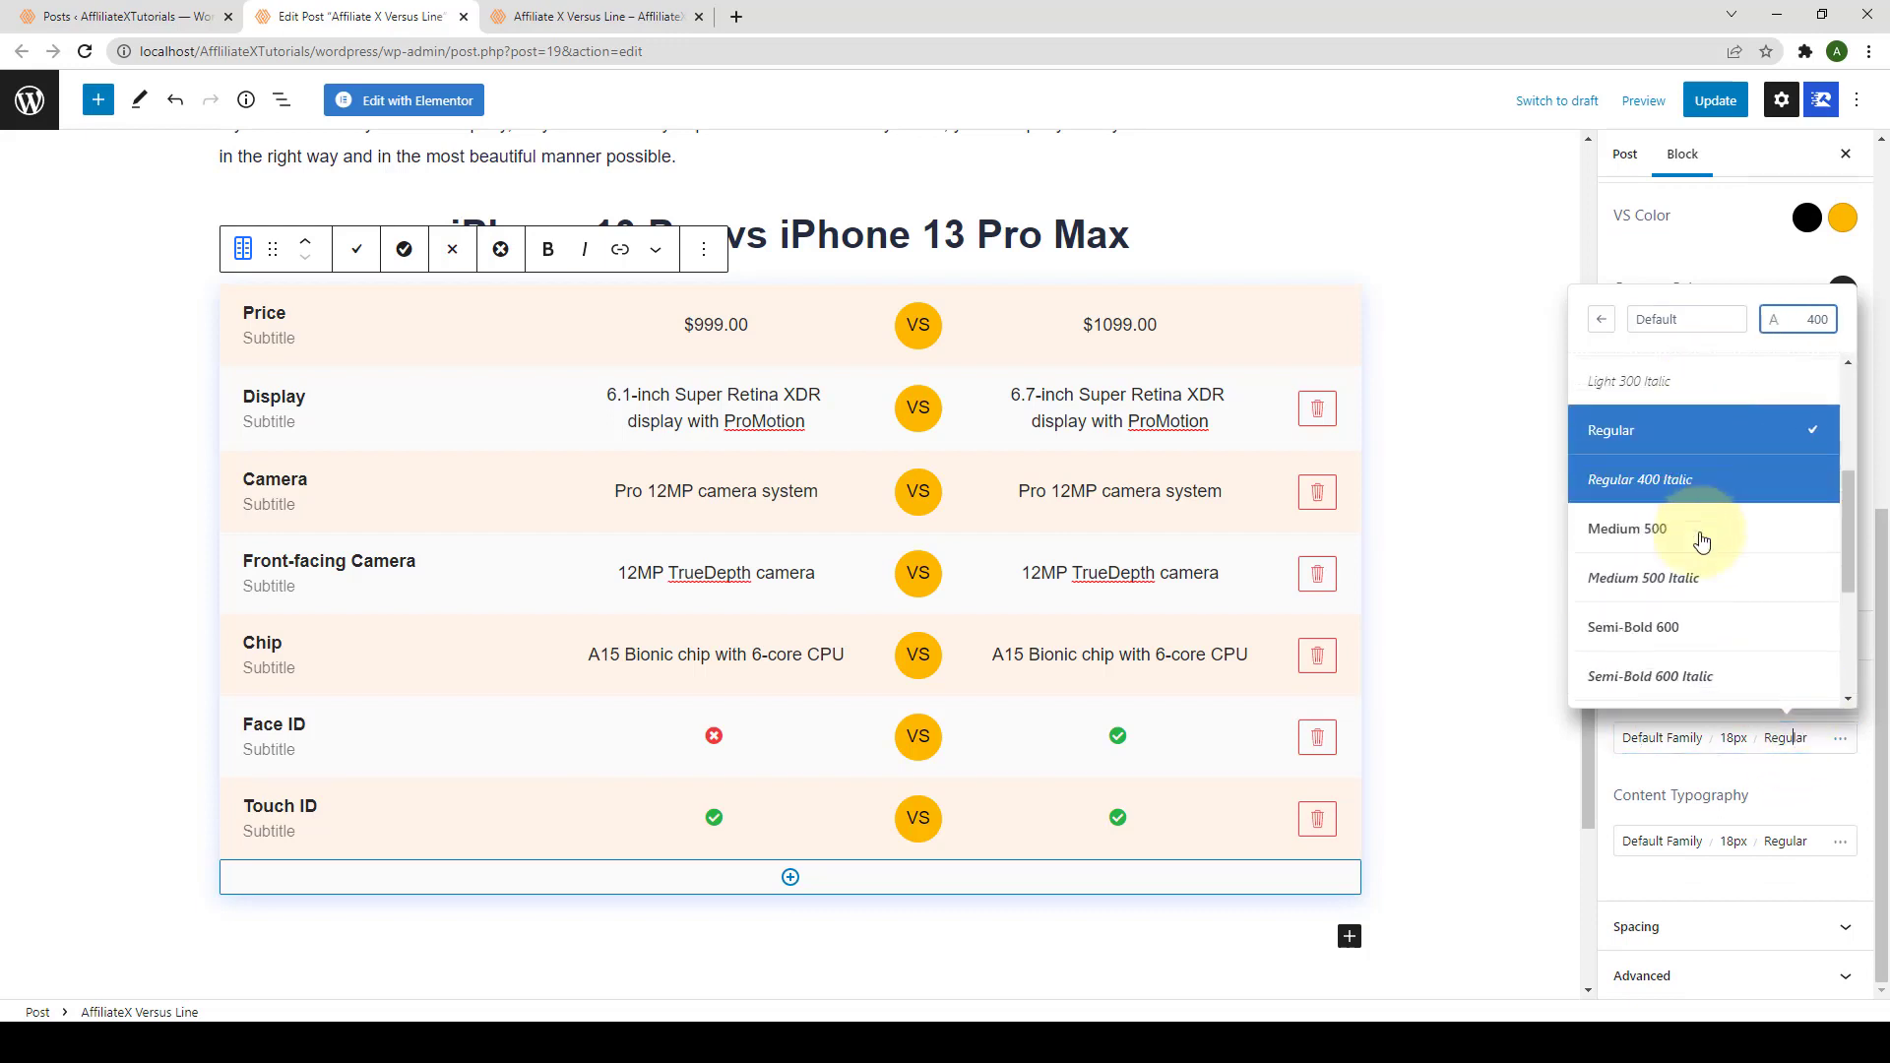
{"action": "scroll", "coordinate": [1701, 541], "scroll_direction": "down", "scroll_amount": 3}
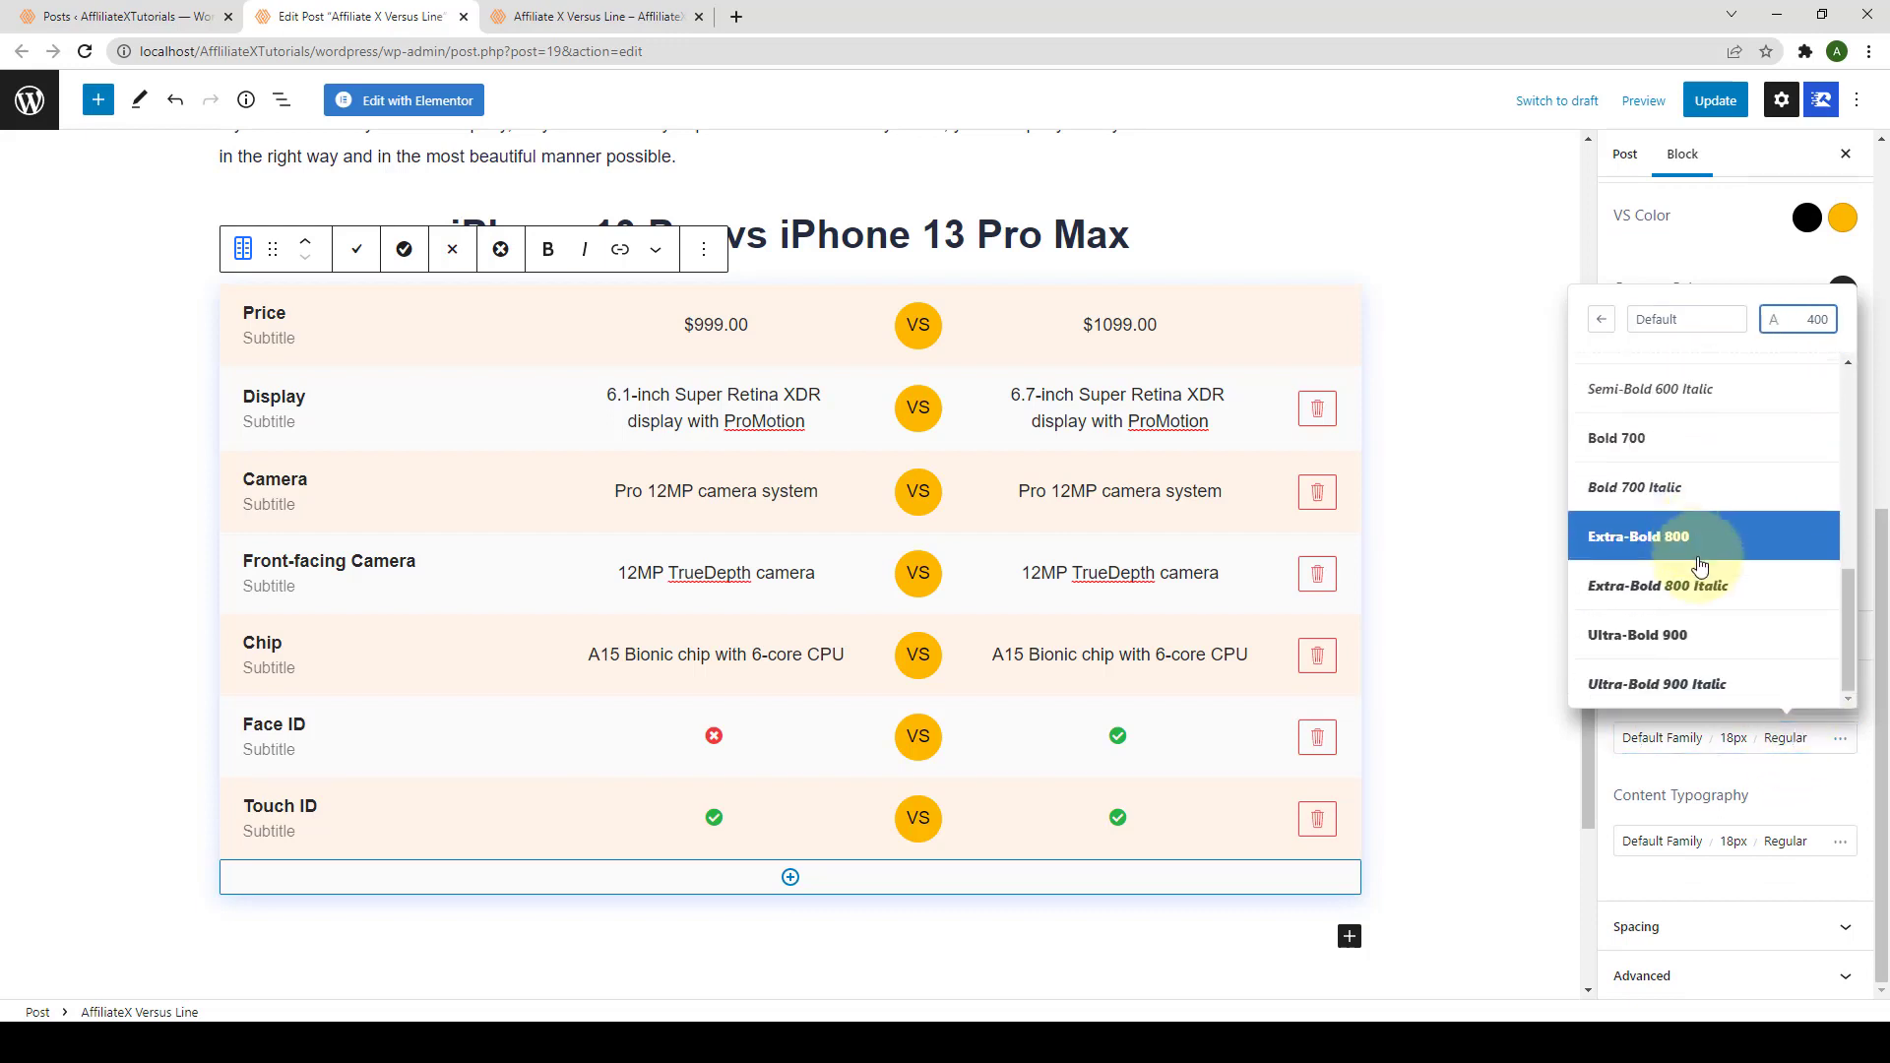
{"action": "left_click", "coordinate": [1733, 738]}
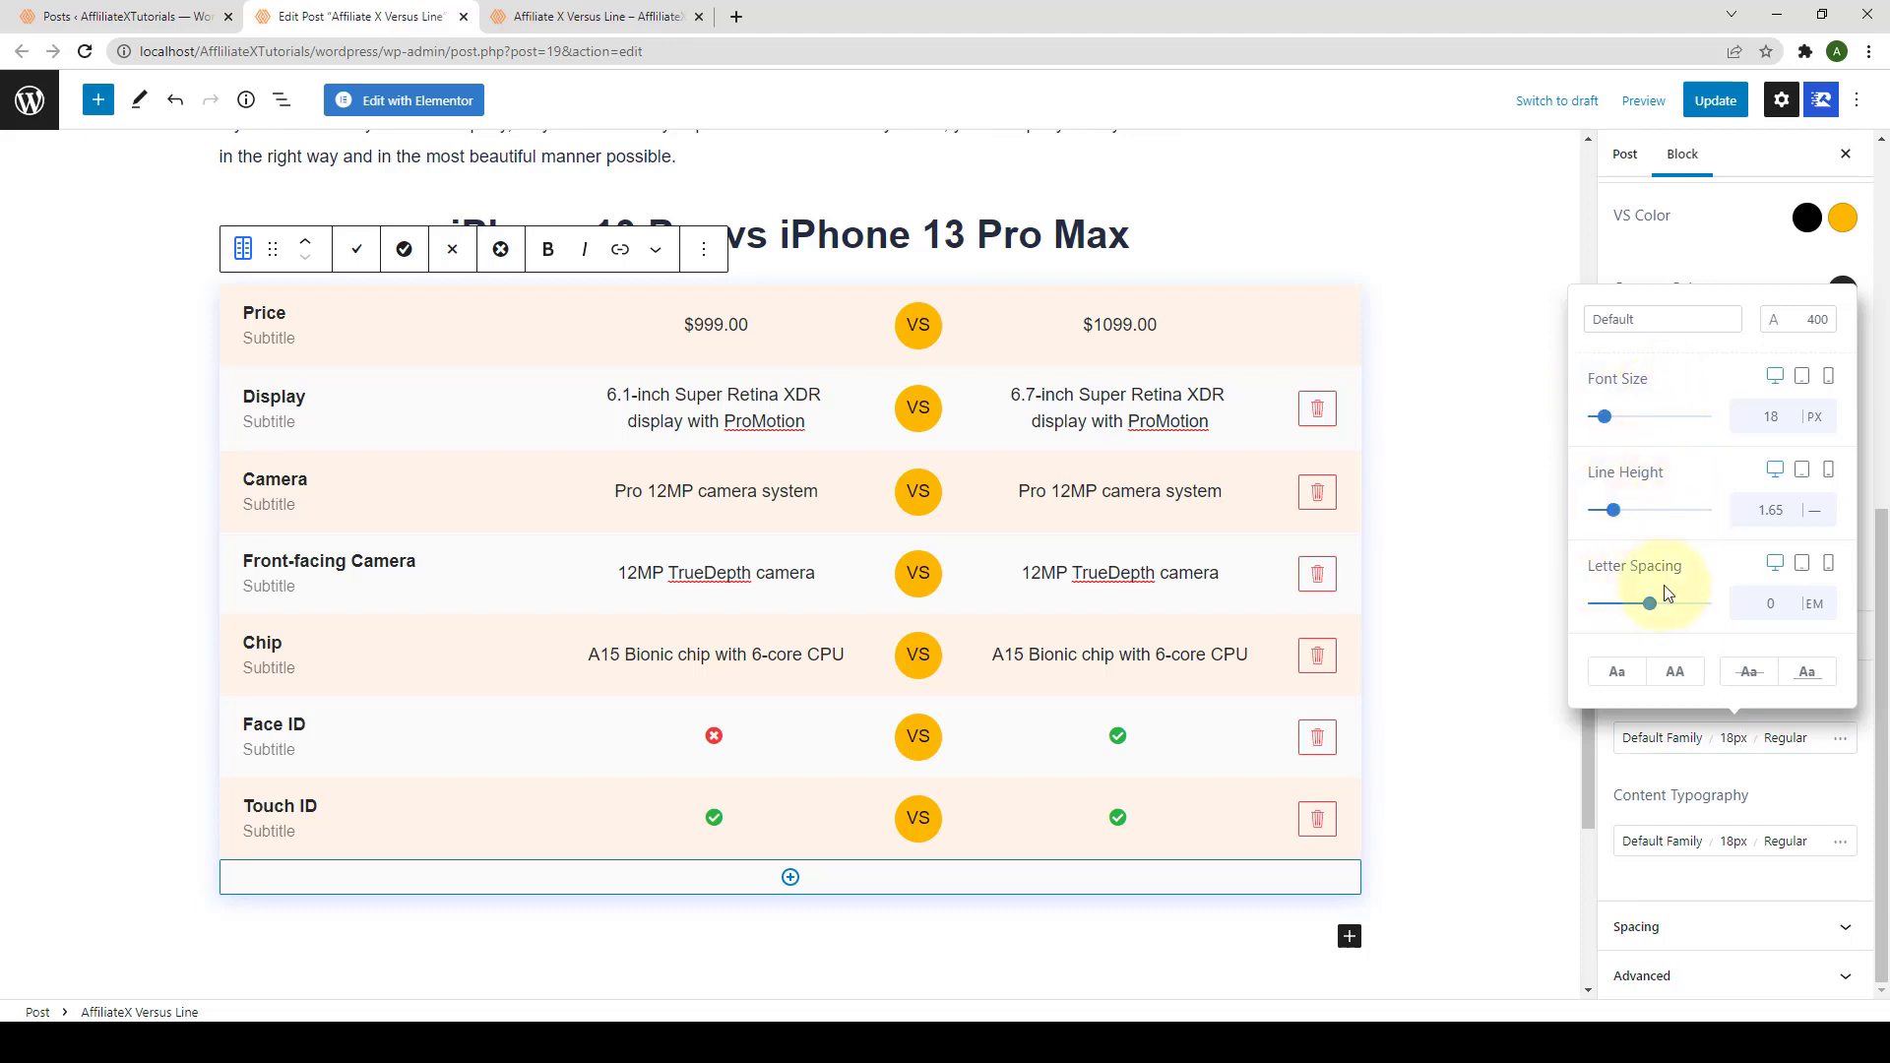
{"action": "left_click", "coordinate": [1674, 737]}
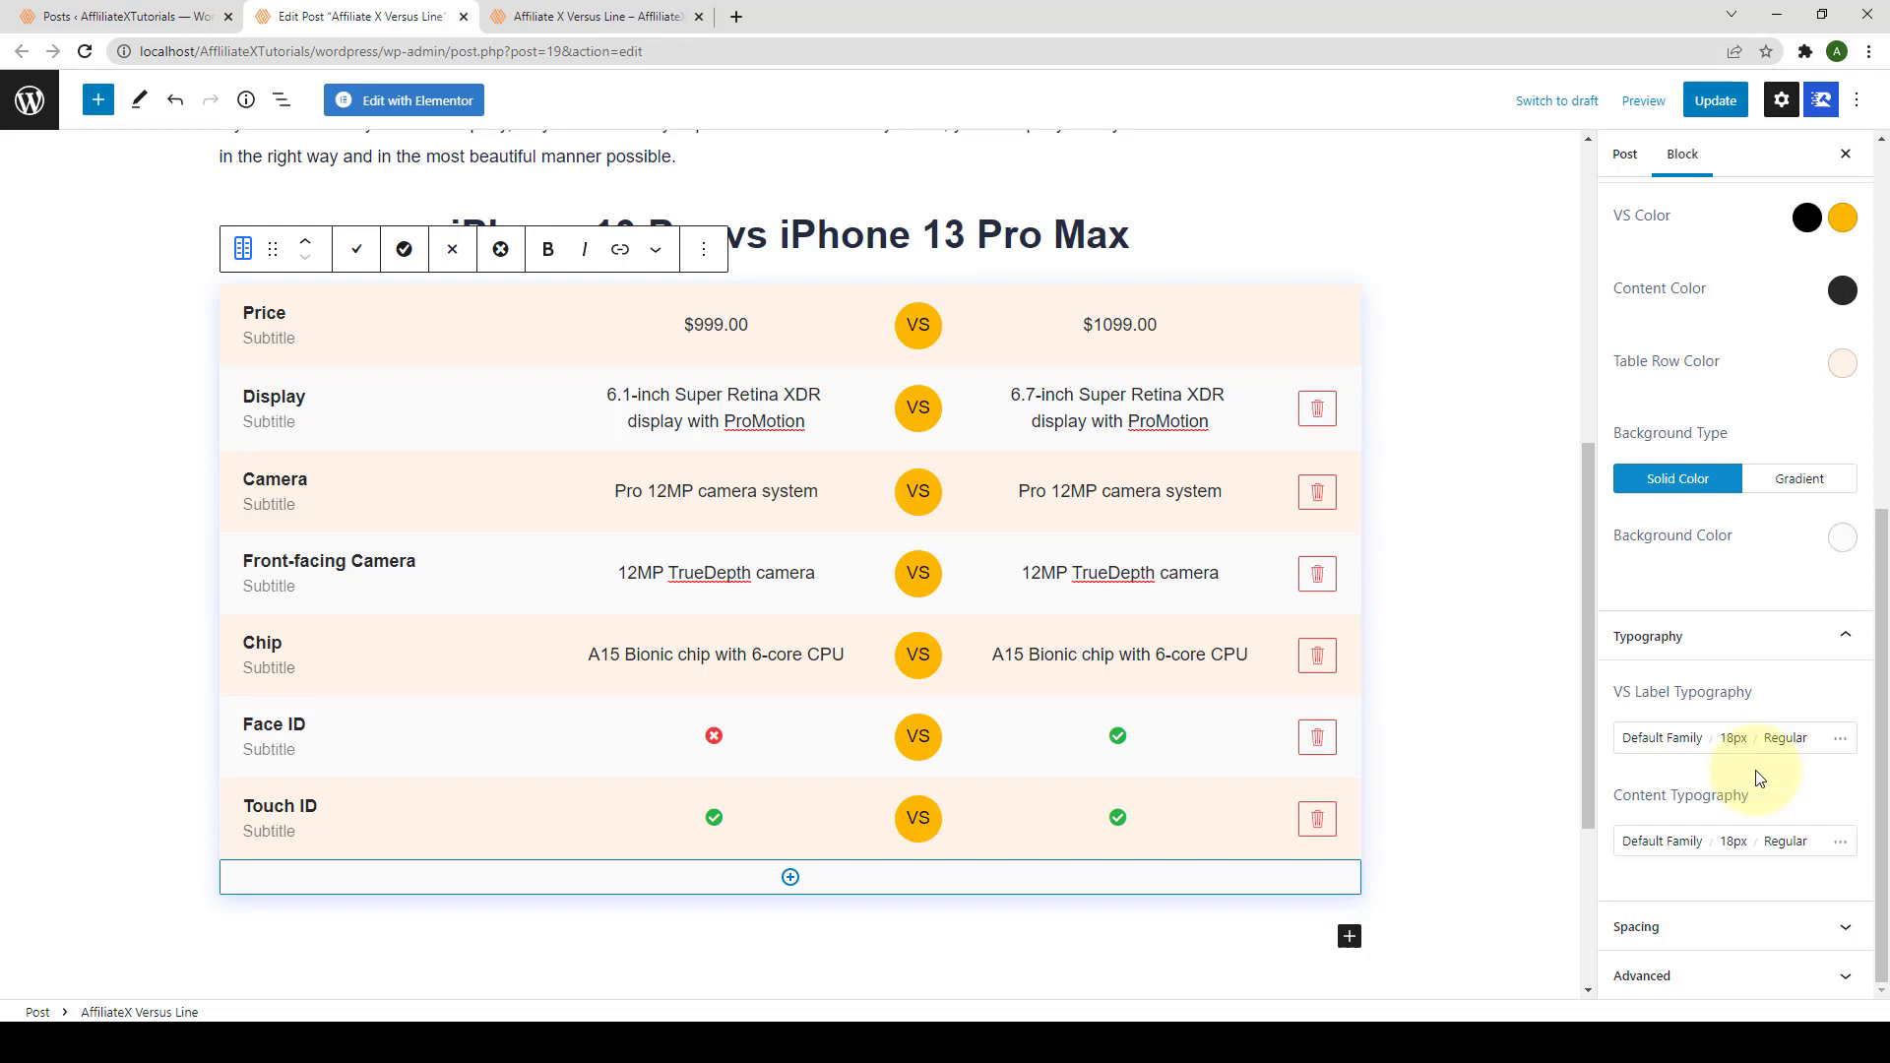
Step: Set the Versus Line block's margin to 5 px, linked on all four sides
{"action": "left_click", "coordinate": [1730, 923]}
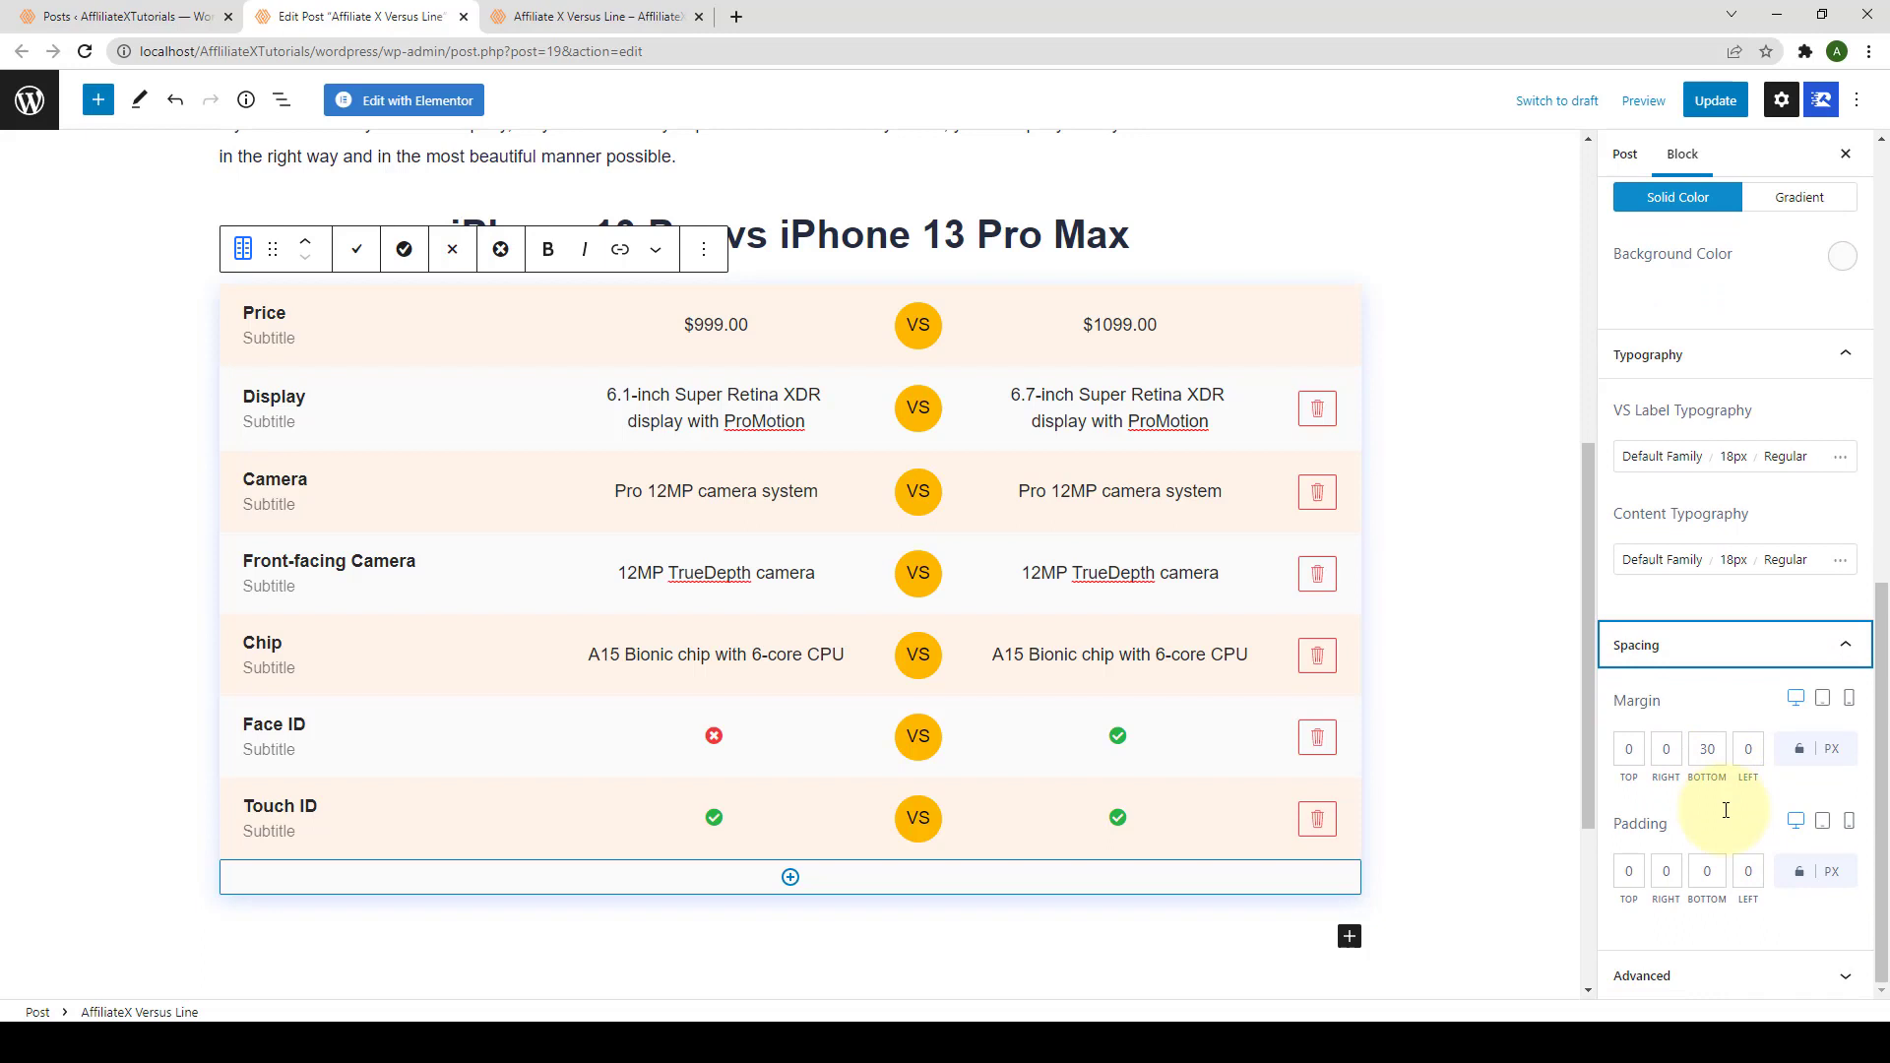
{"action": "double_click", "coordinate": [1634, 752]}
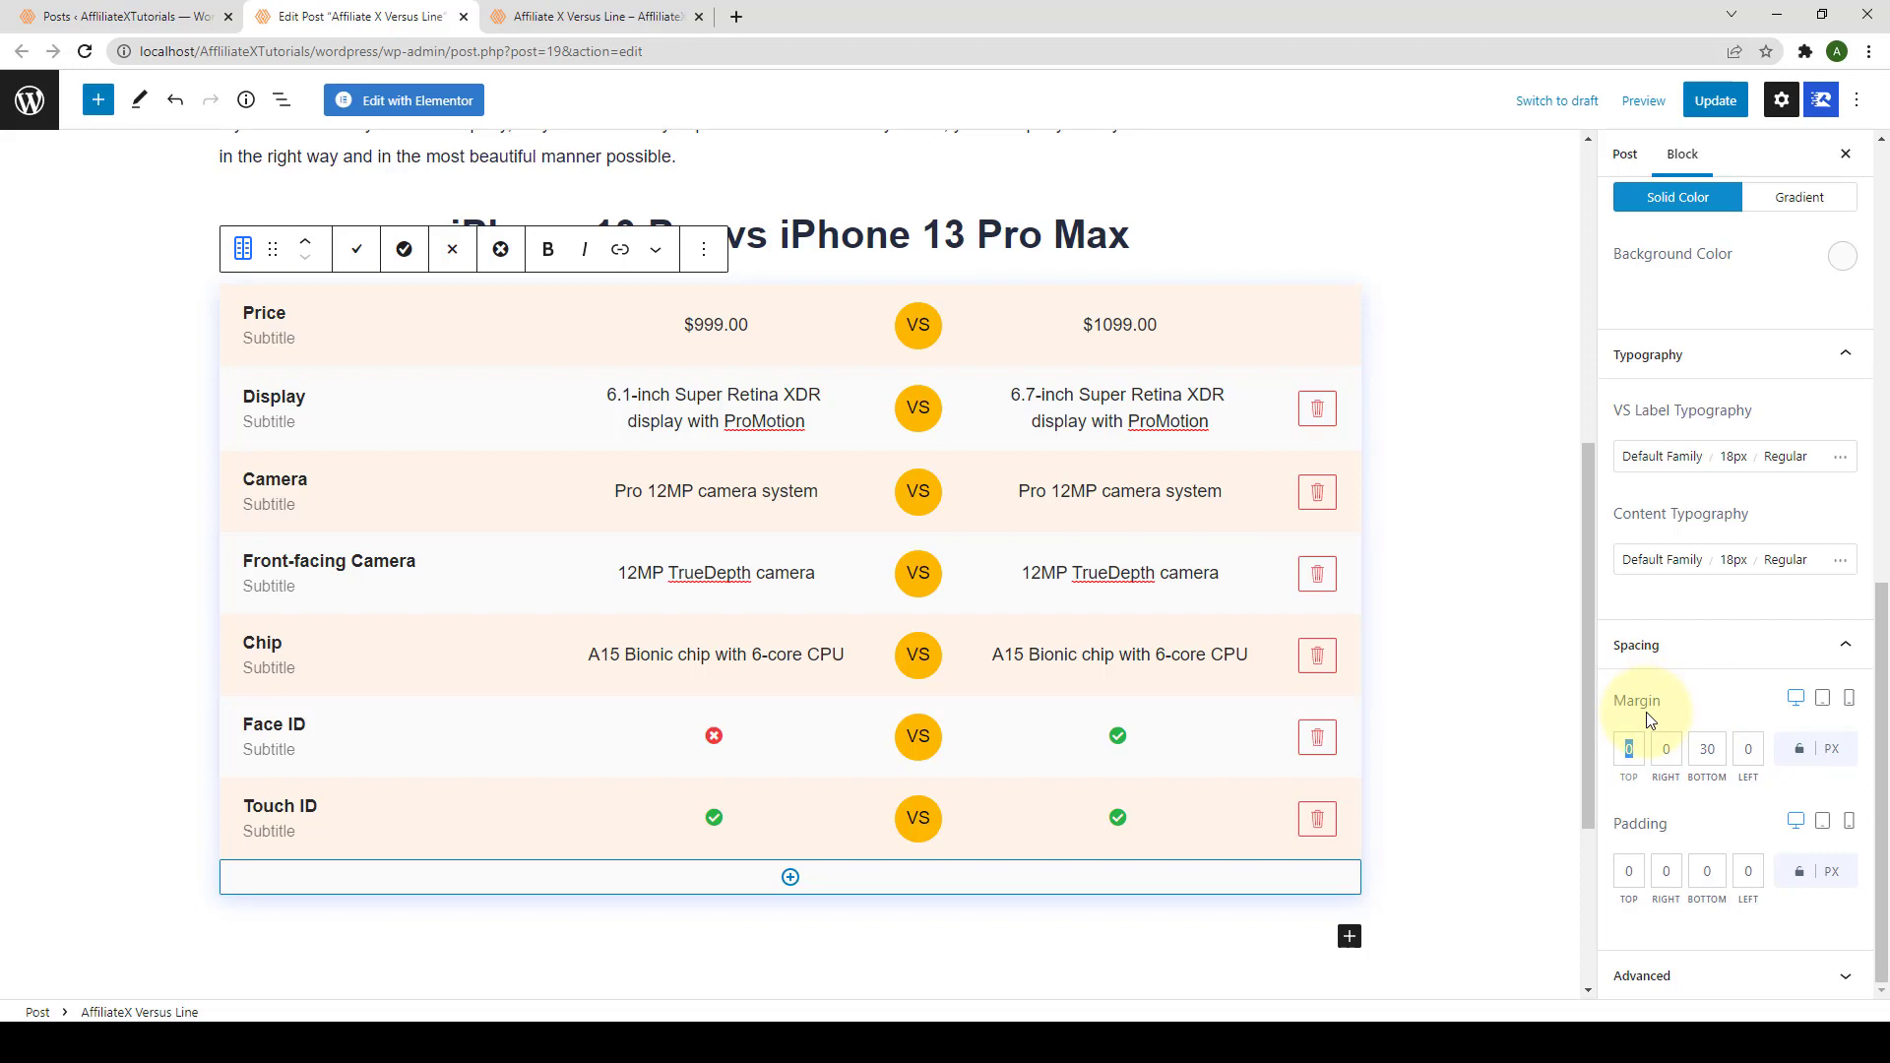
{"action": "type", "text": "5"}
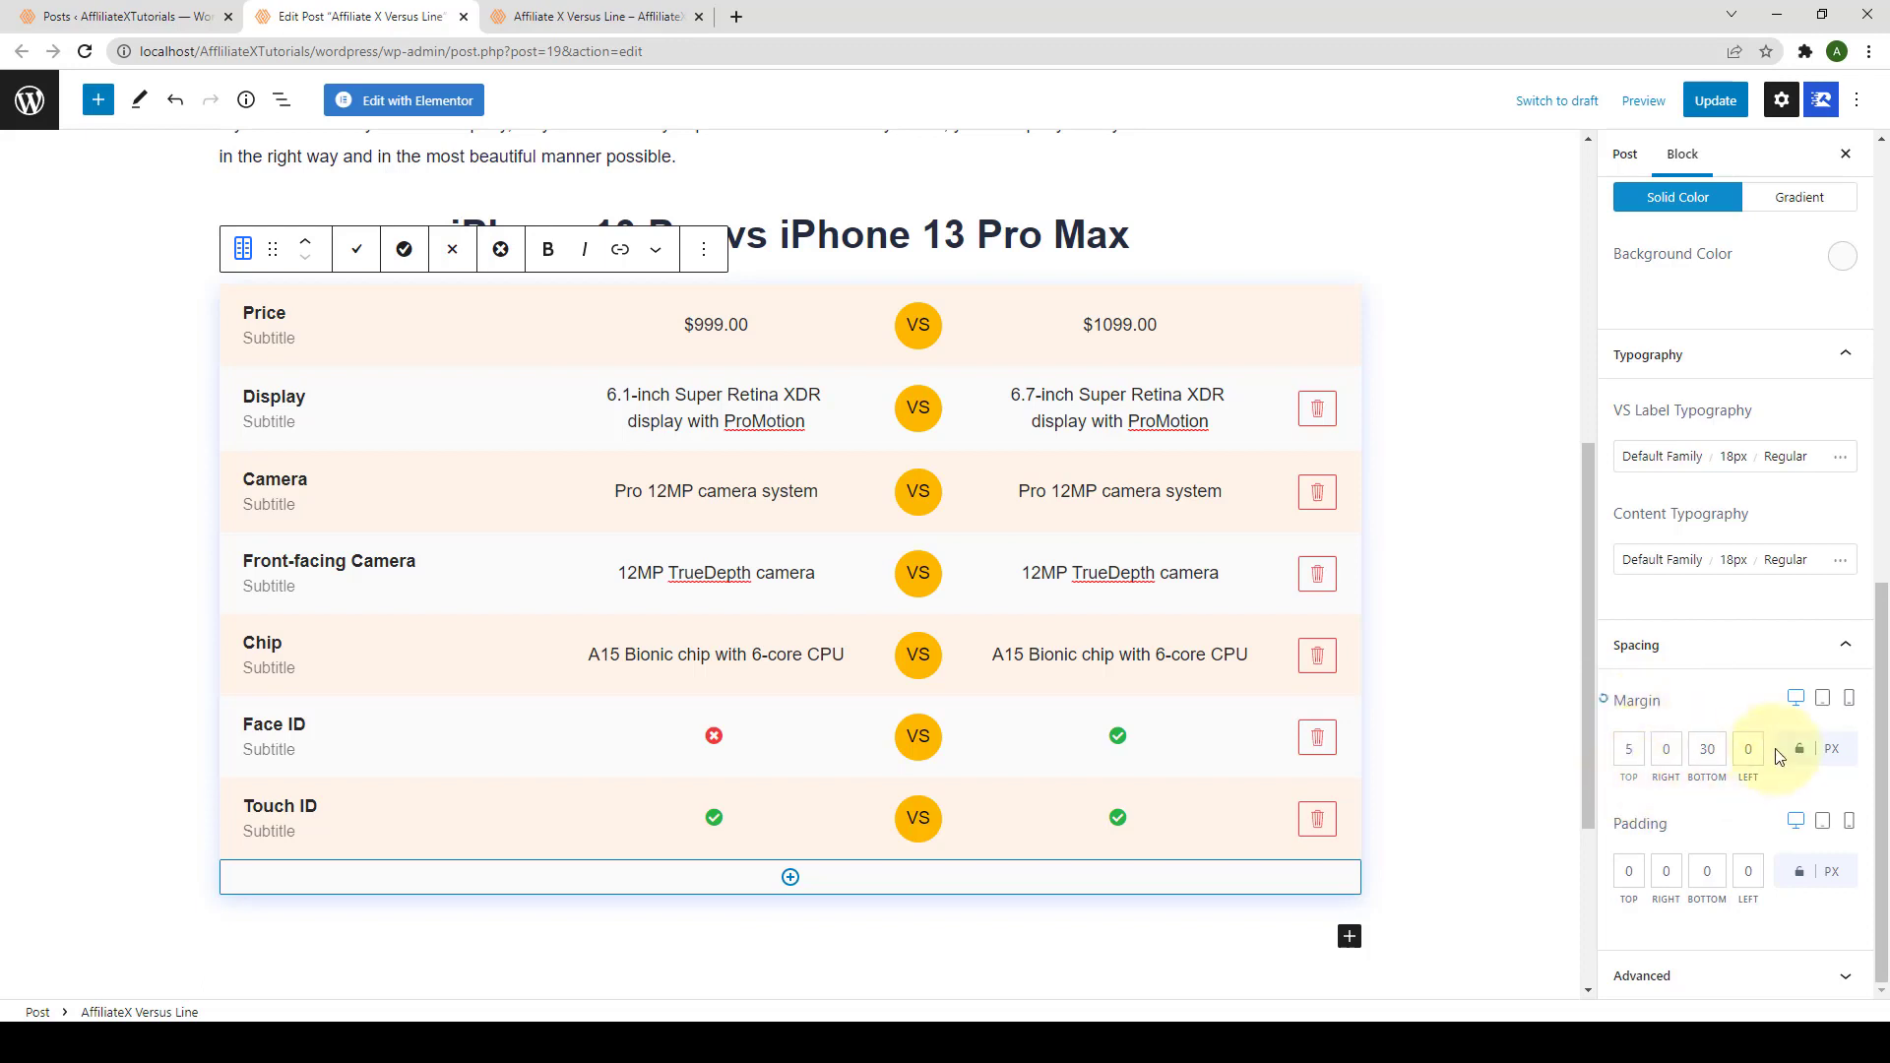
{"action": "left_click", "coordinate": [1802, 752]}
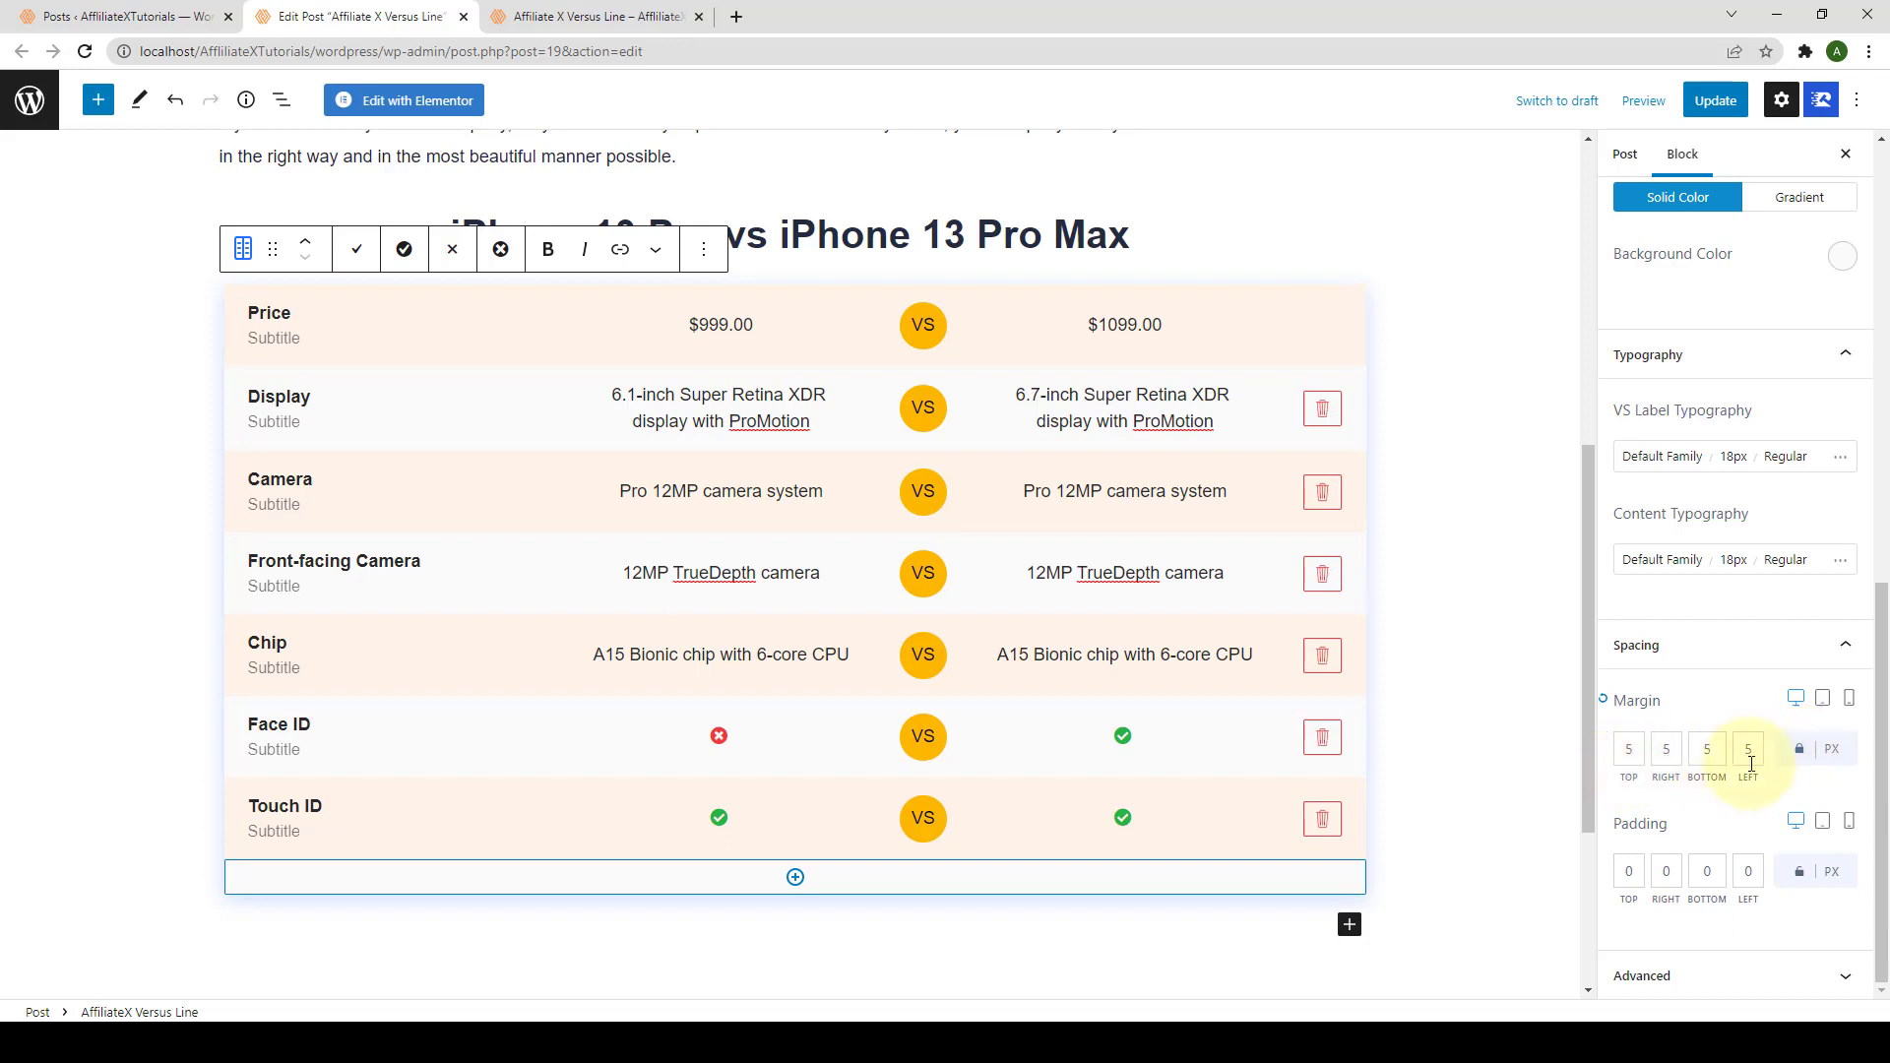
Step: Set the block's padding to 8 px, linked on all four sides
{"action": "double_click", "coordinate": [1627, 873]}
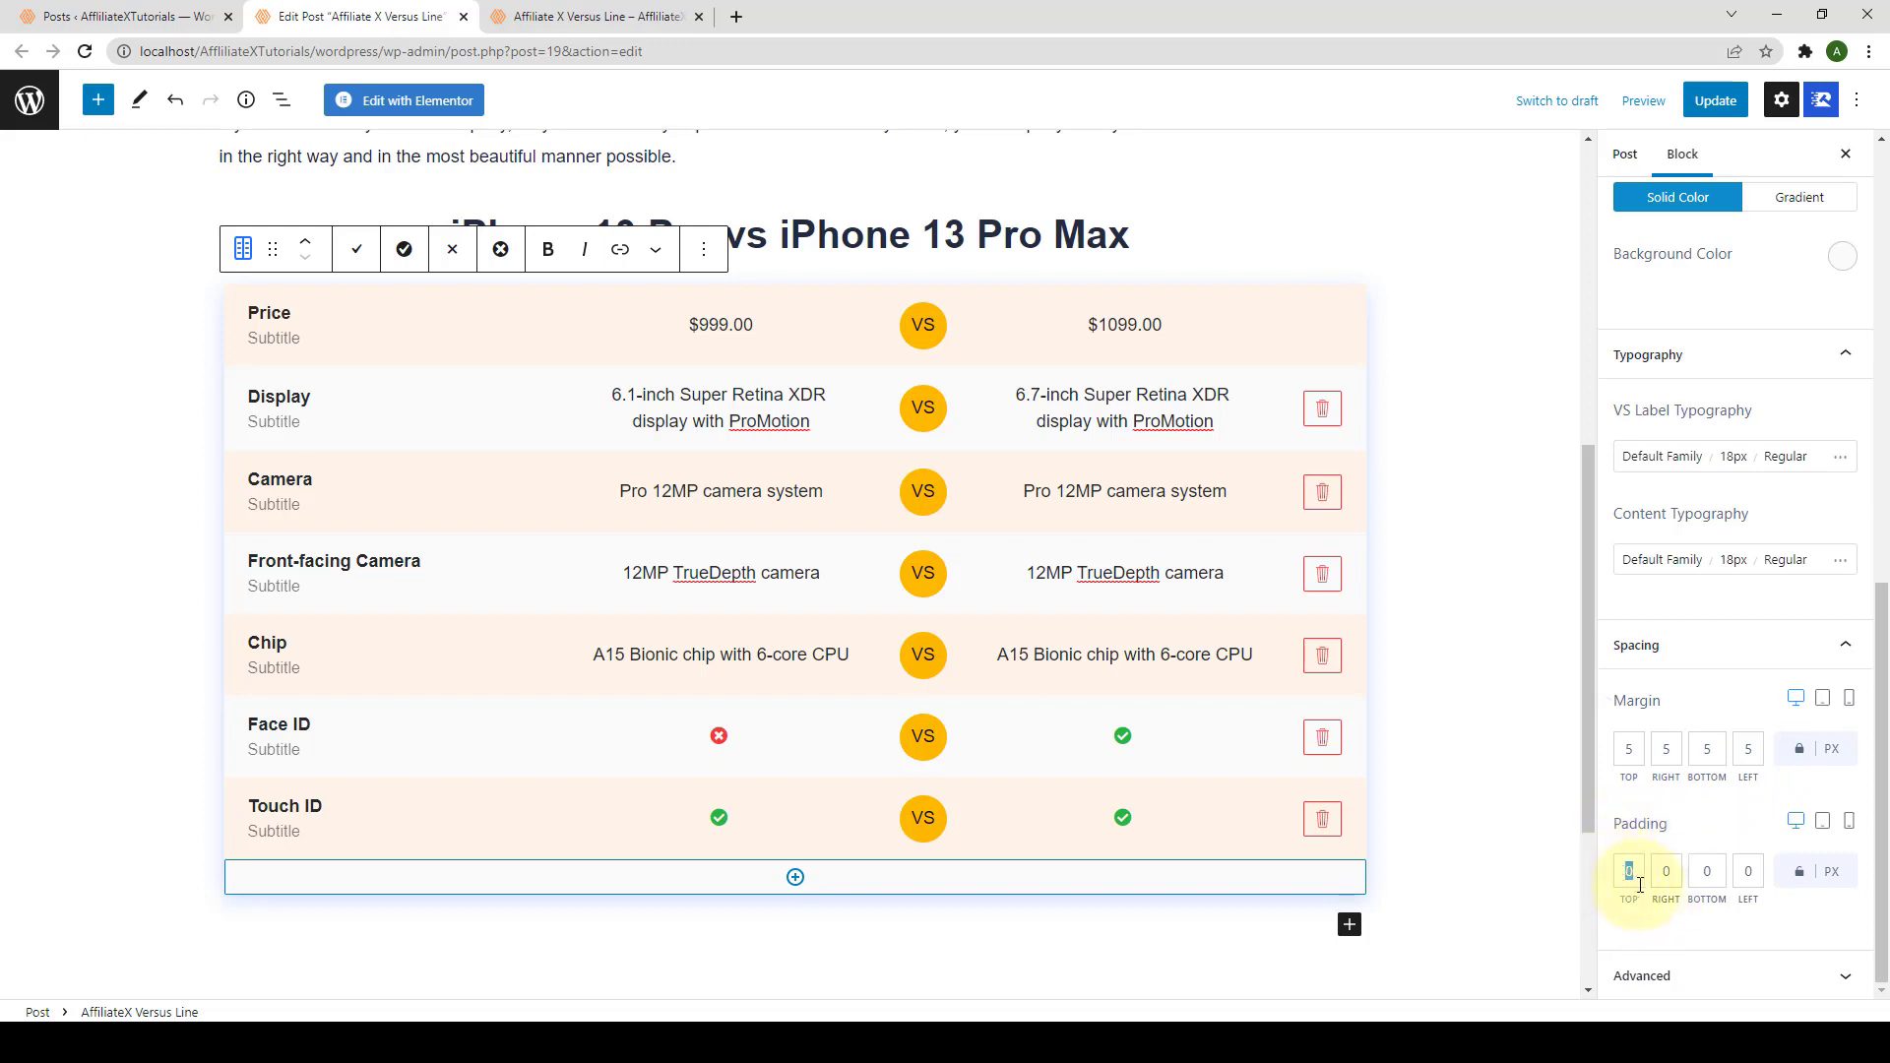
{"action": "type", "text": "8"}
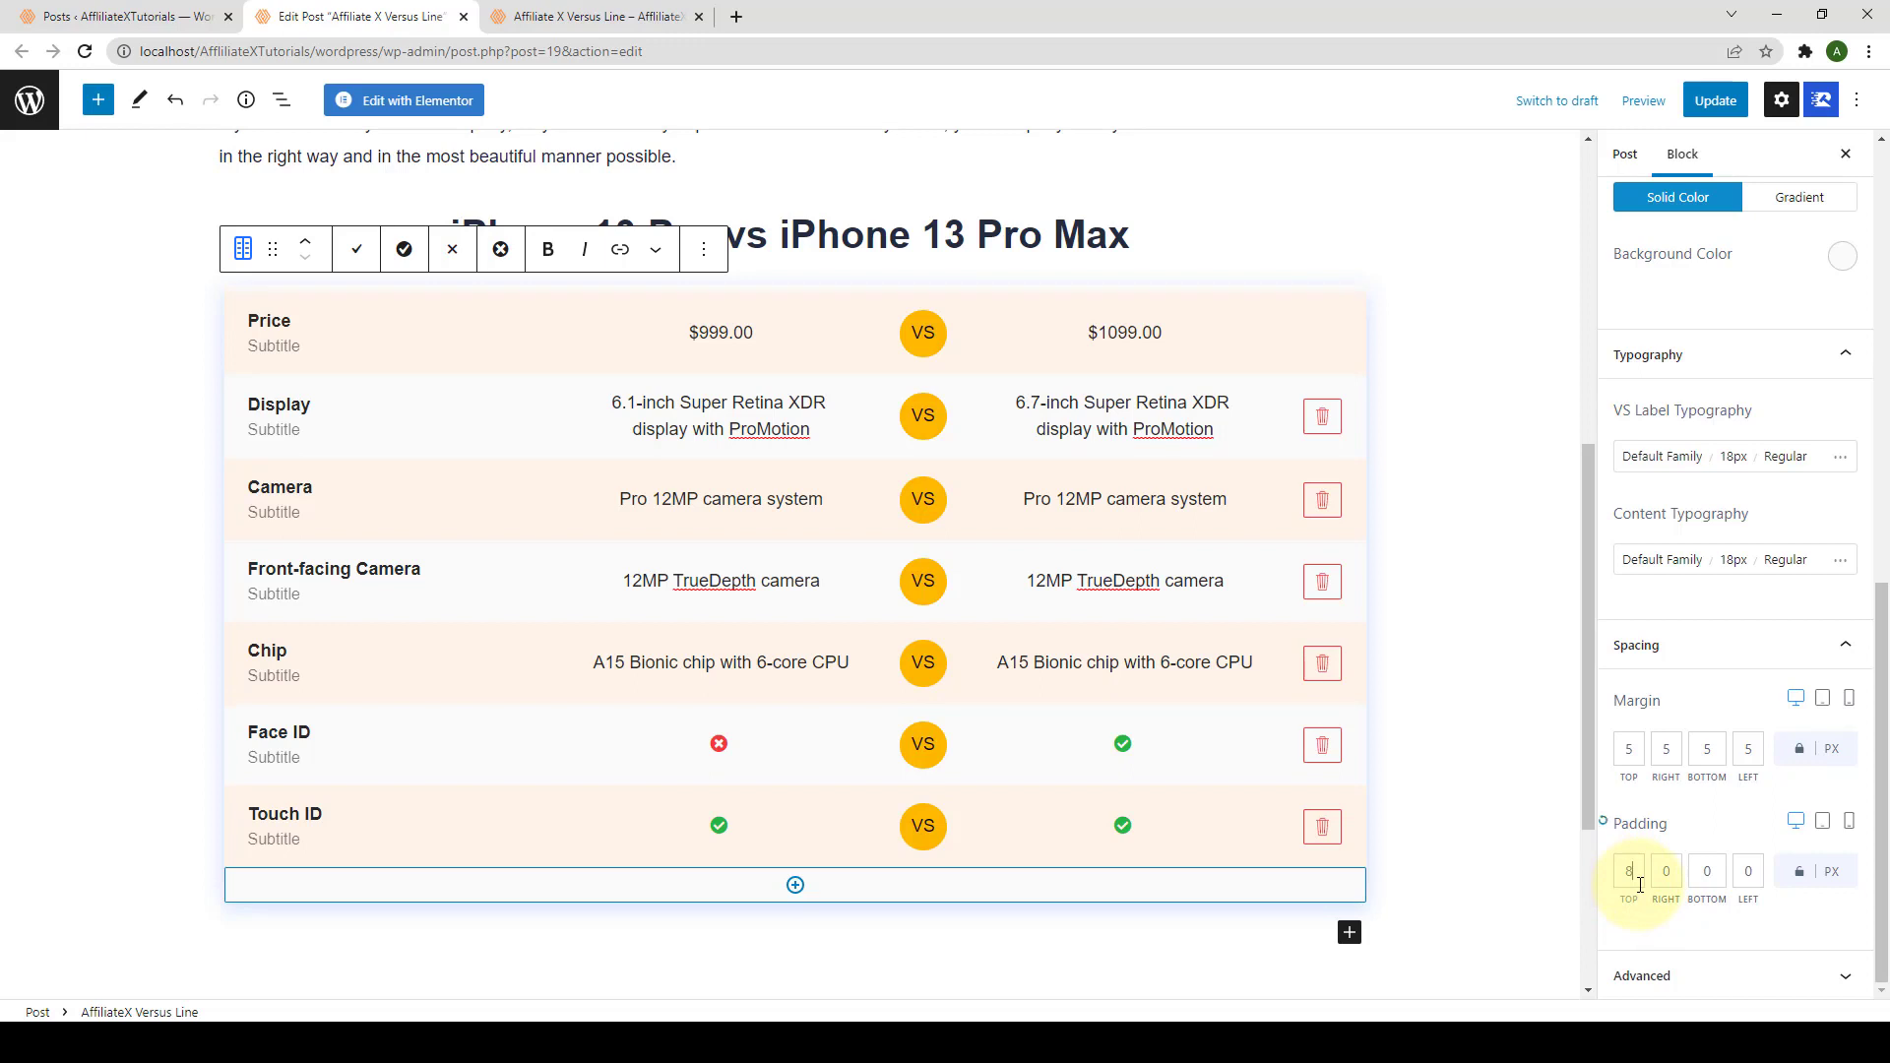
{"action": "left_click", "coordinate": [1797, 884]}
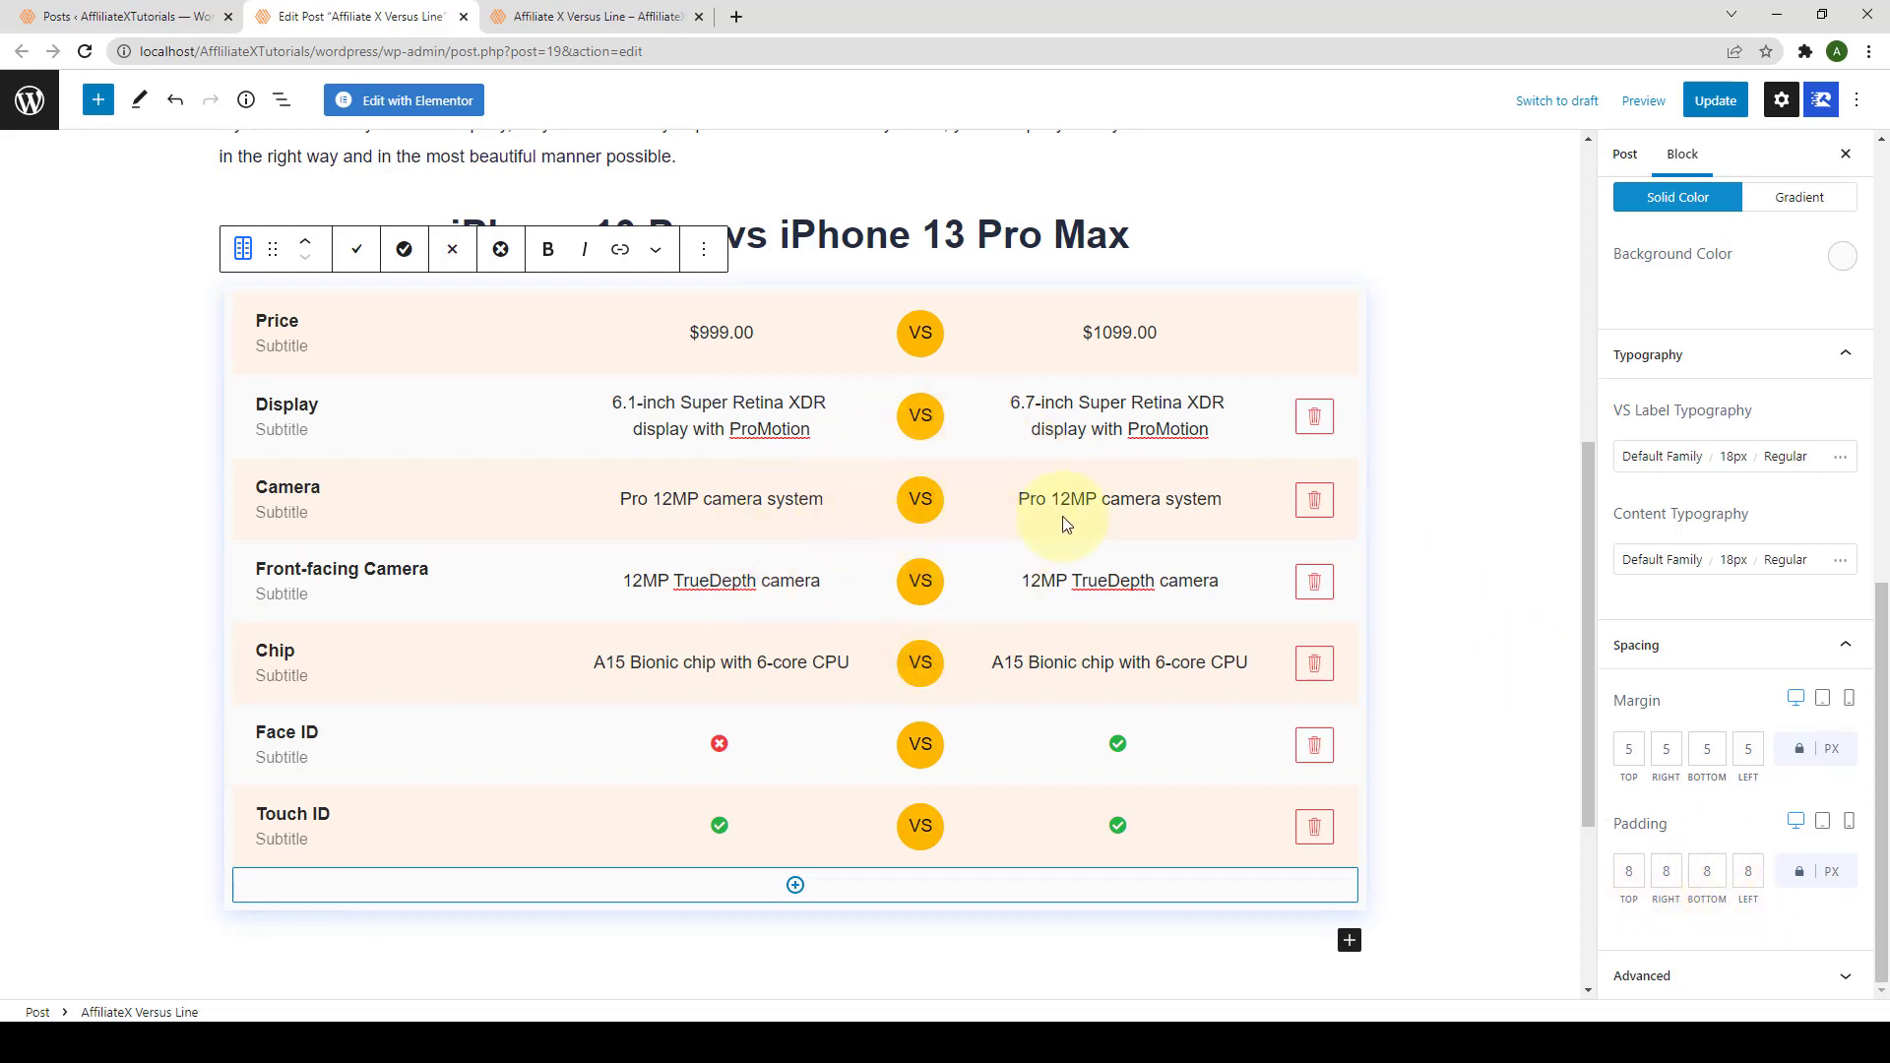
Step: Update the post, then reload the live page and scroll to the styled iPhone 13 Pro vs Pro Max table
{"action": "left_click", "coordinate": [1731, 101]}
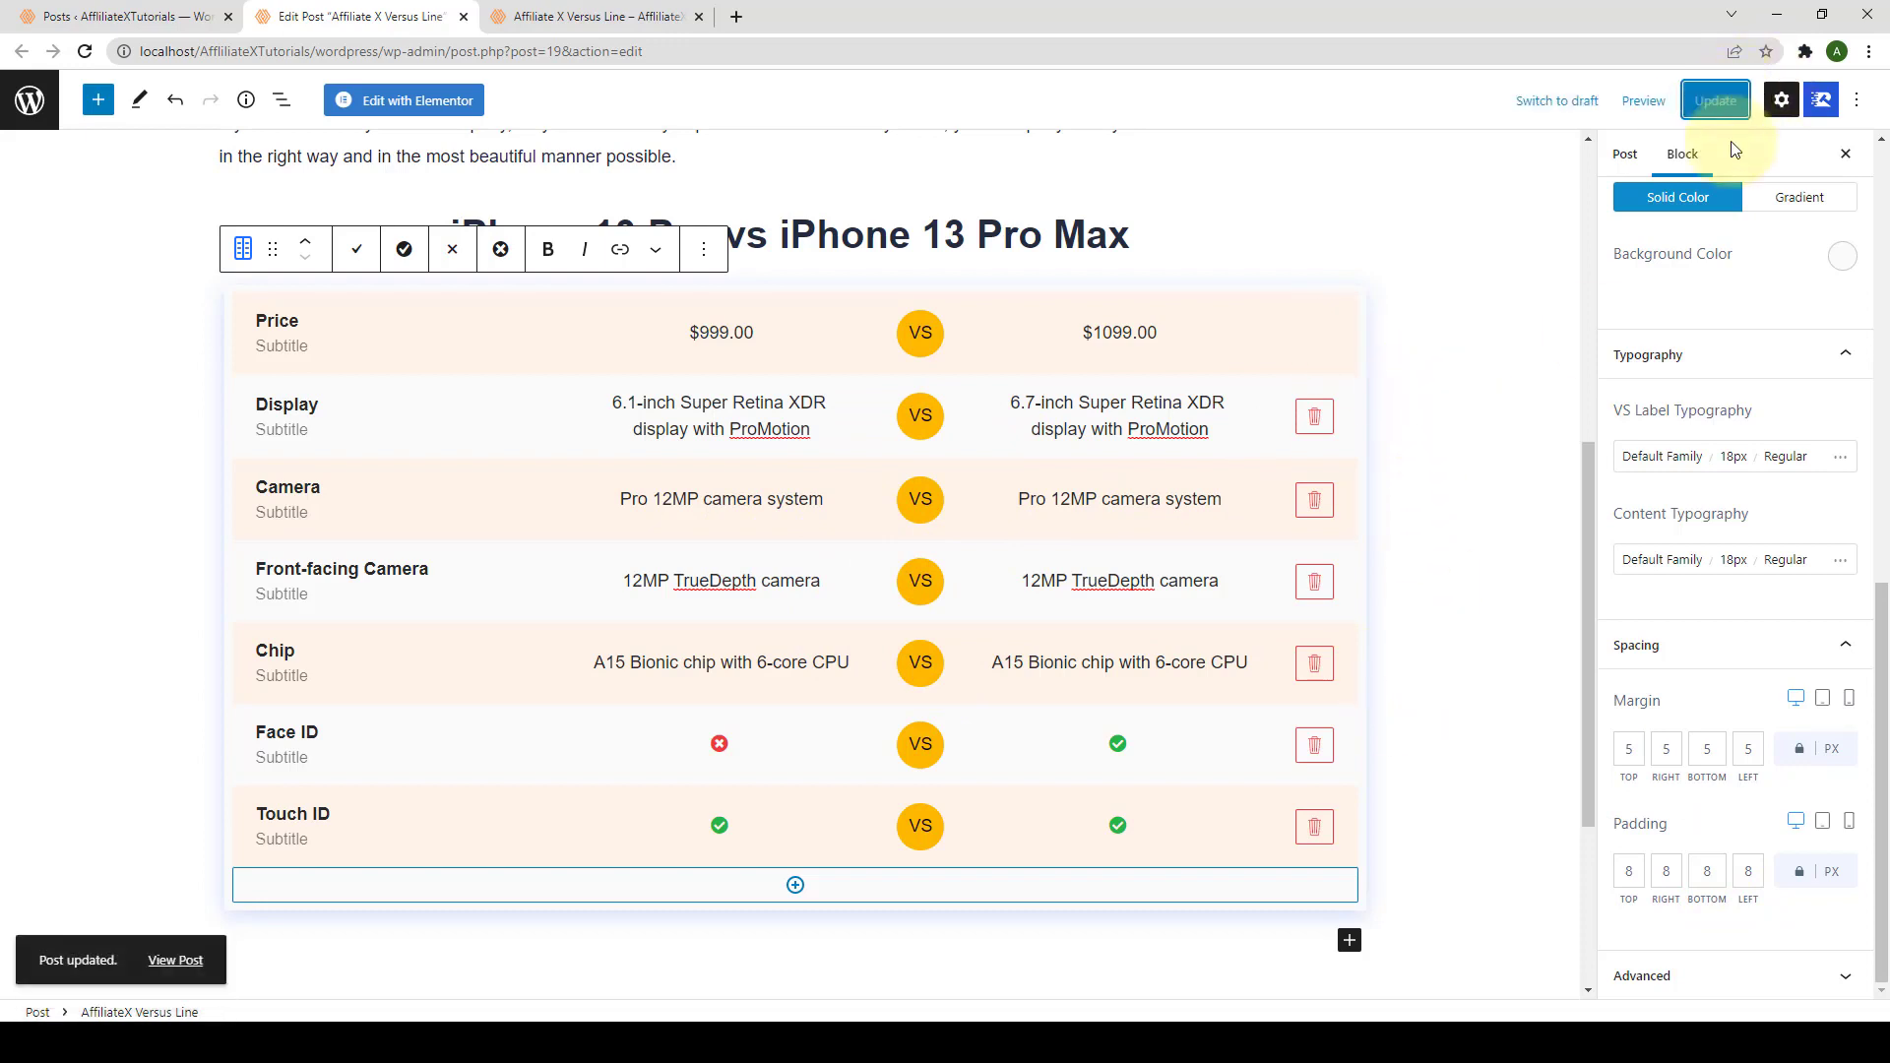
{"action": "left_click", "coordinate": [607, 16]}
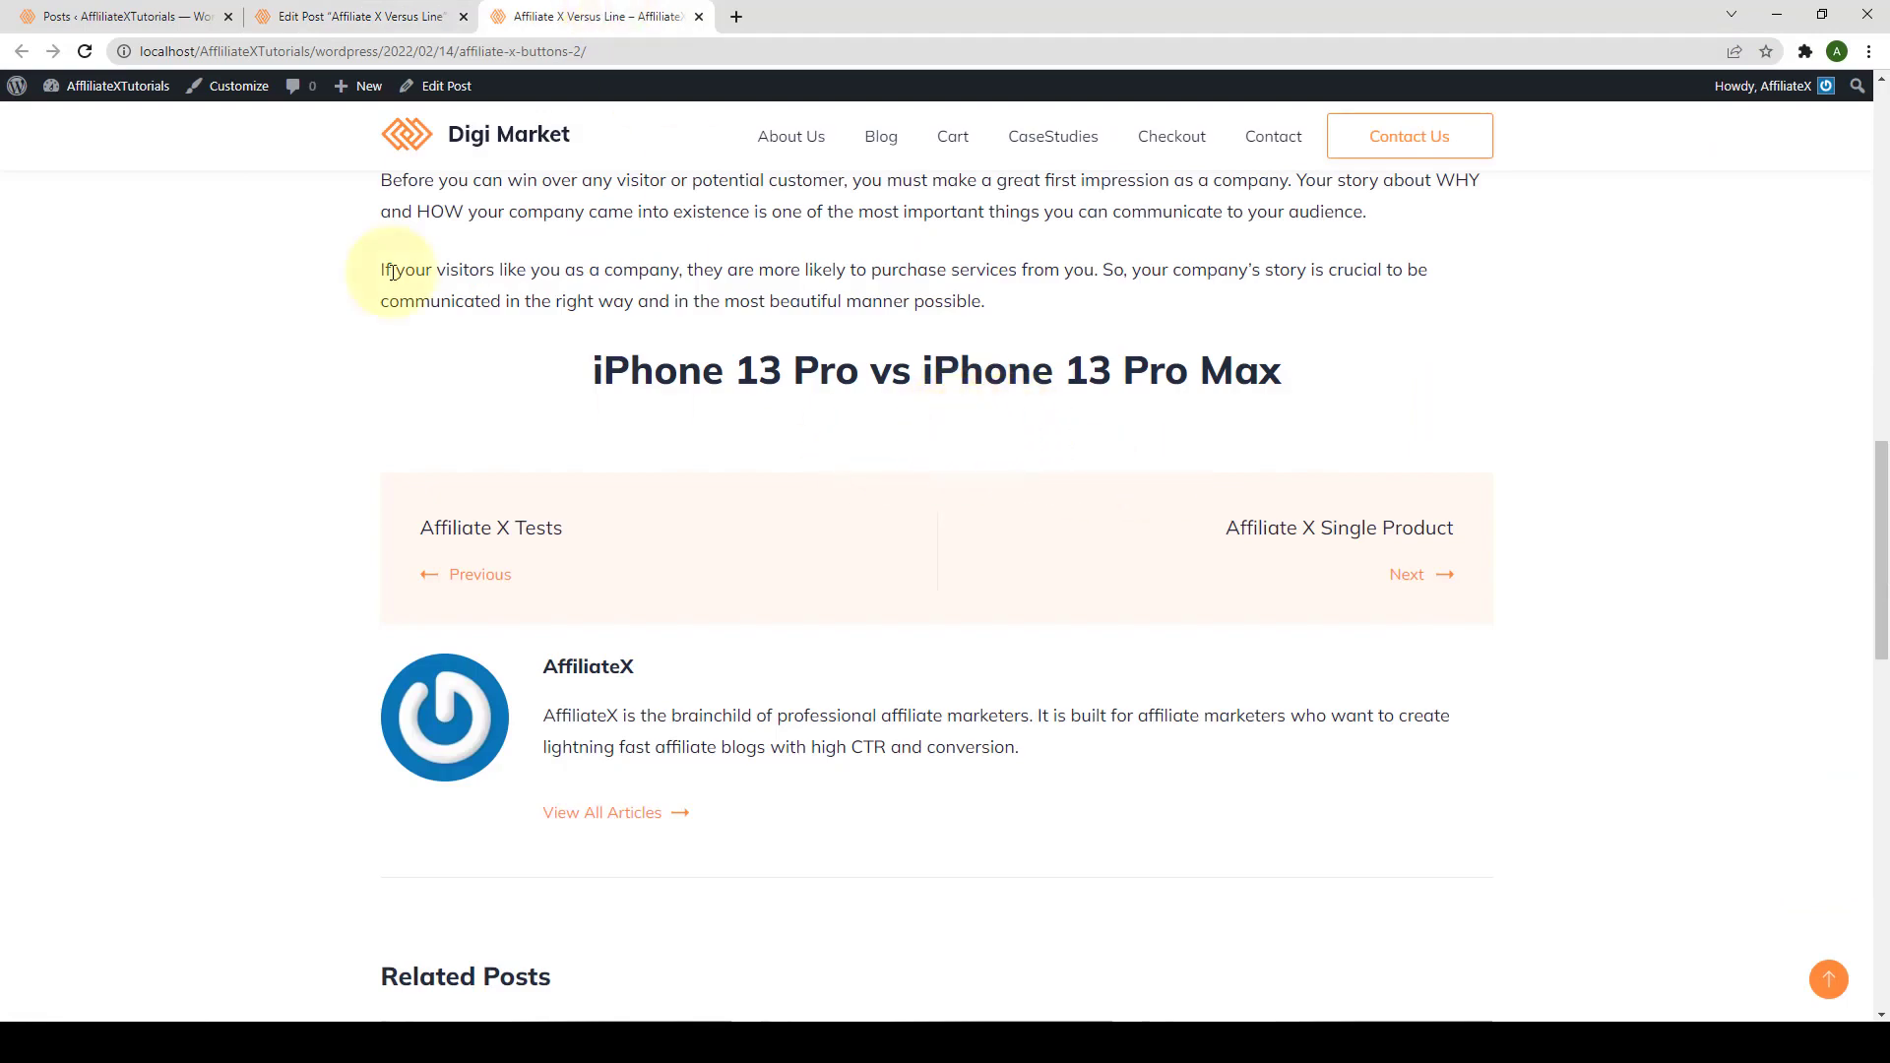
{"action": "left_click", "coordinate": [86, 50]}
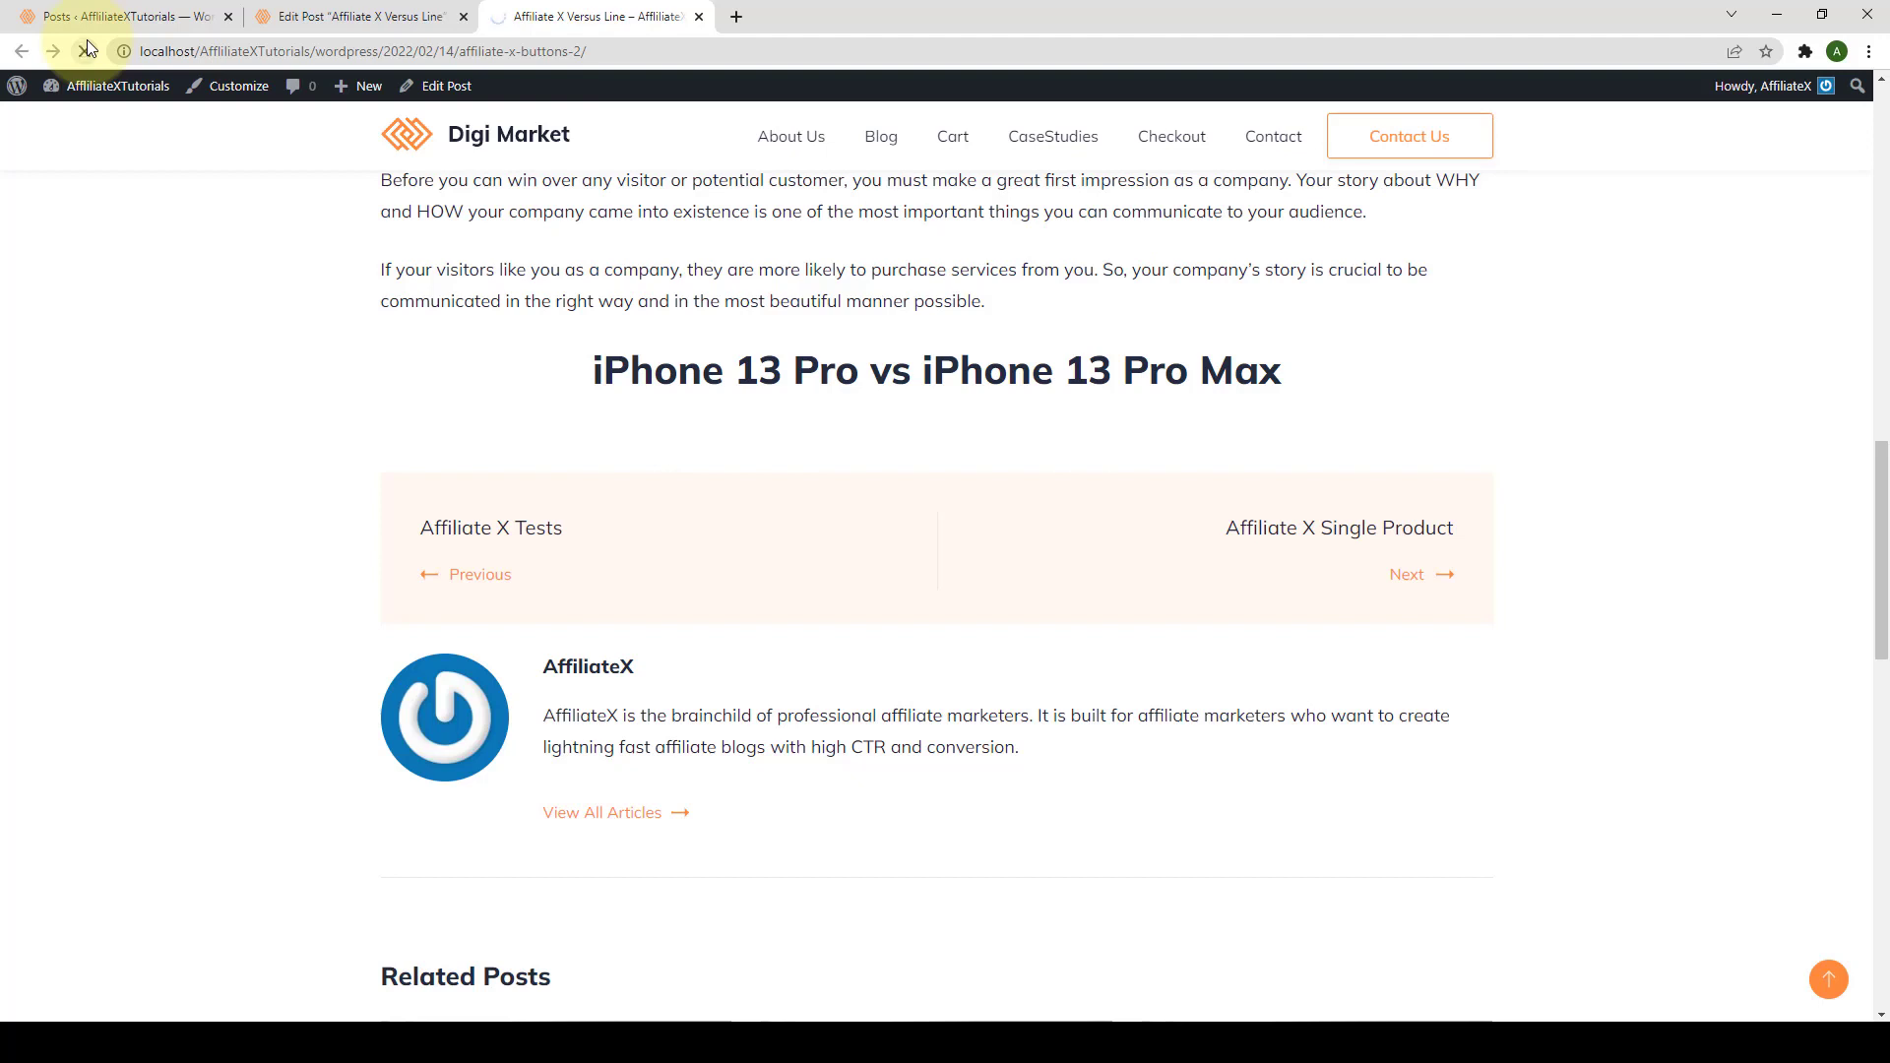
{"action": "scroll", "coordinate": [844, 451], "scroll_direction": "down", "scroll_amount": 1}
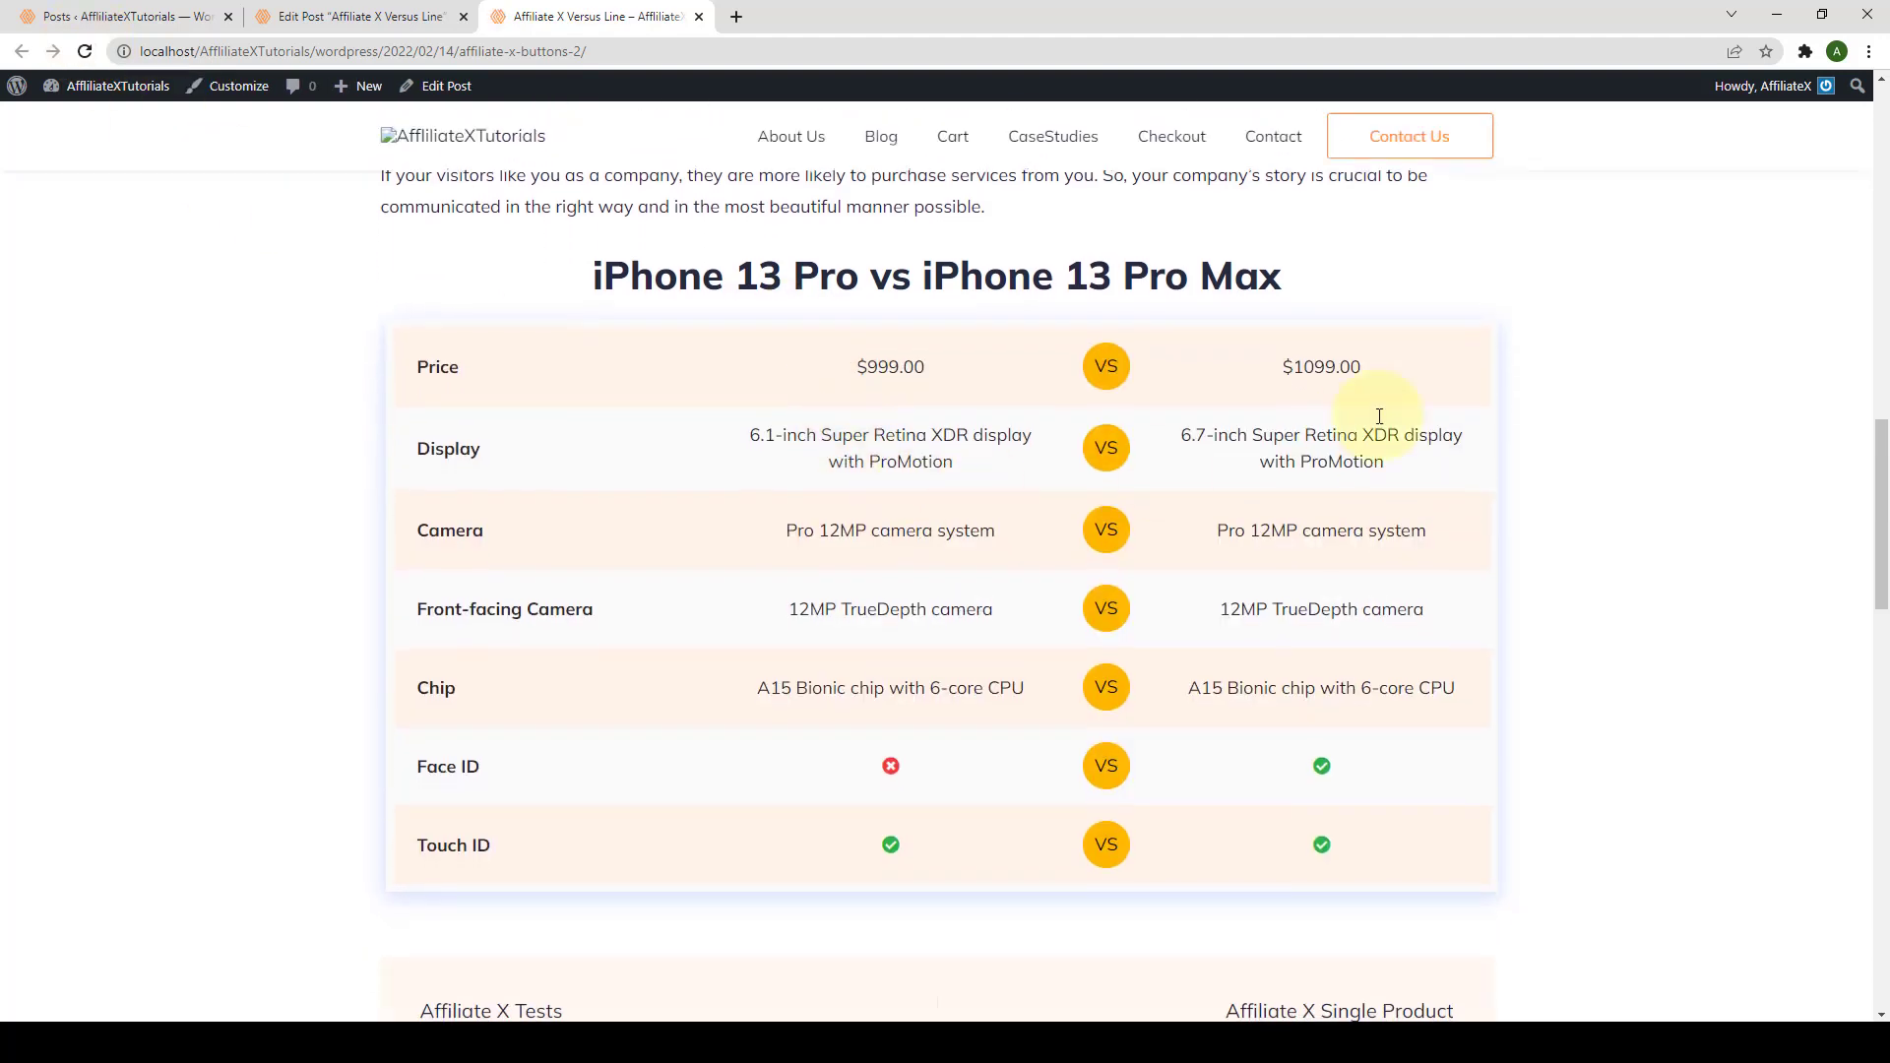